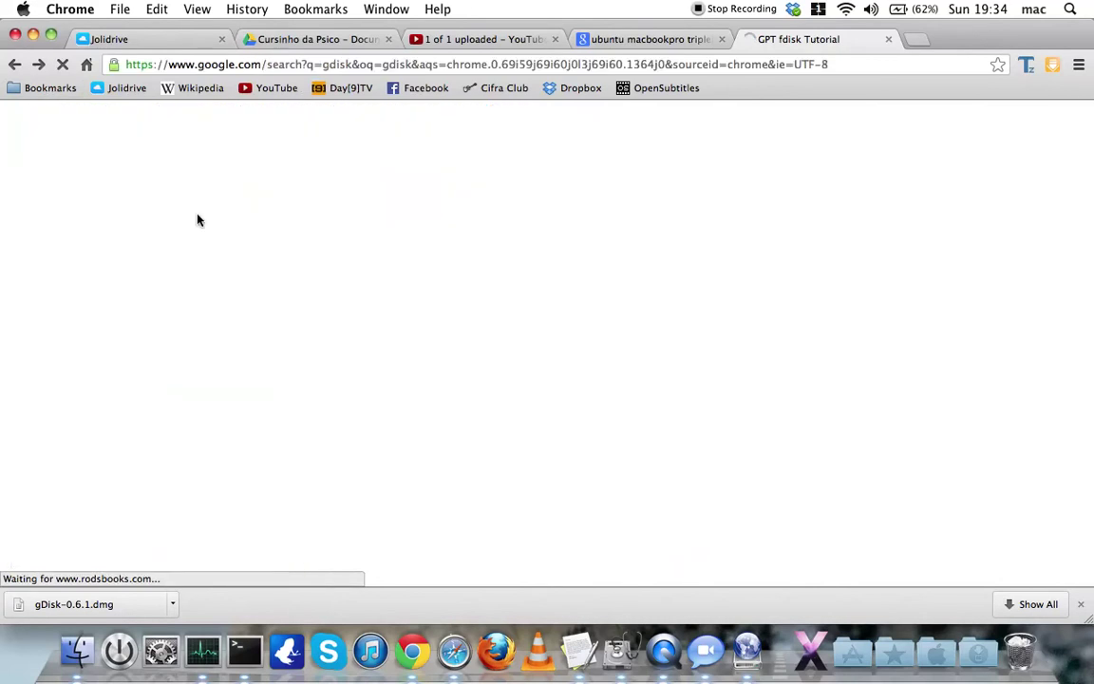
Step: Return to the gdisk search results and open the GPT fdisk project page on SourceForge
left_click(195, 214)
left_click(169, 308)
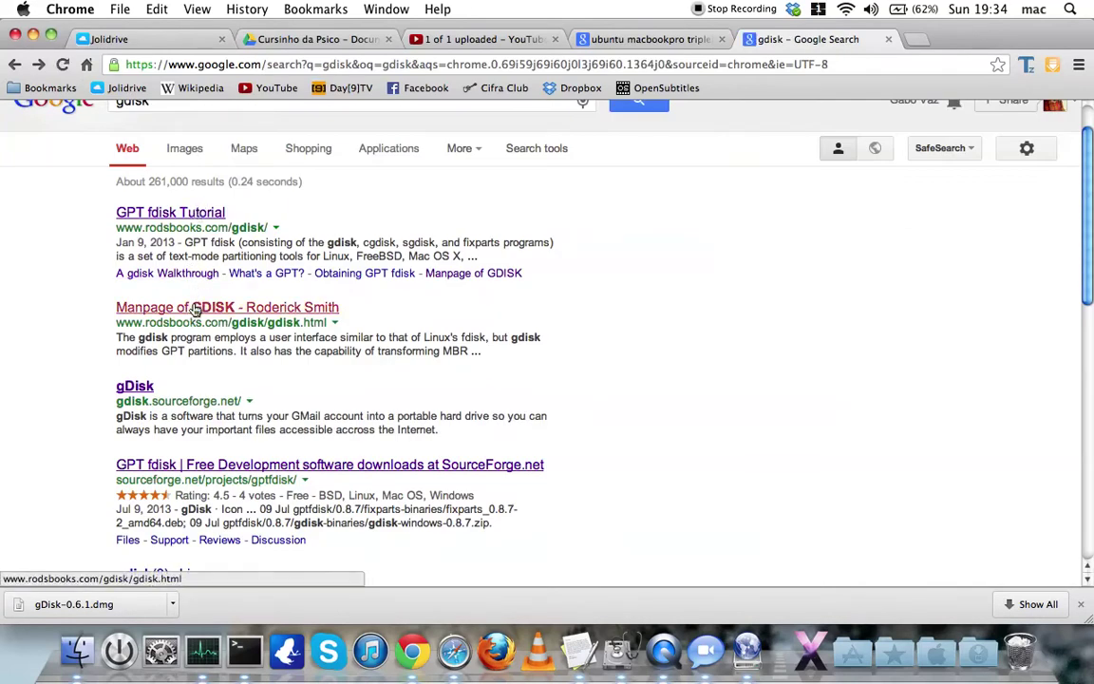
left_click(15, 66)
scroll(244, 287, "down", 3)
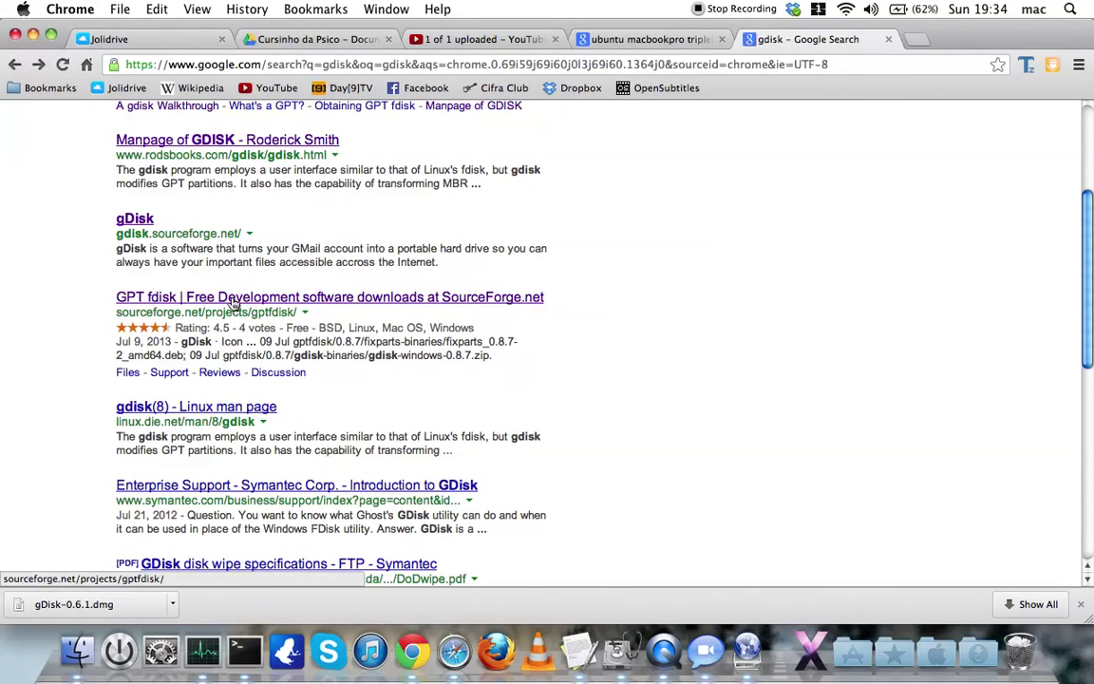
left_click(232, 298)
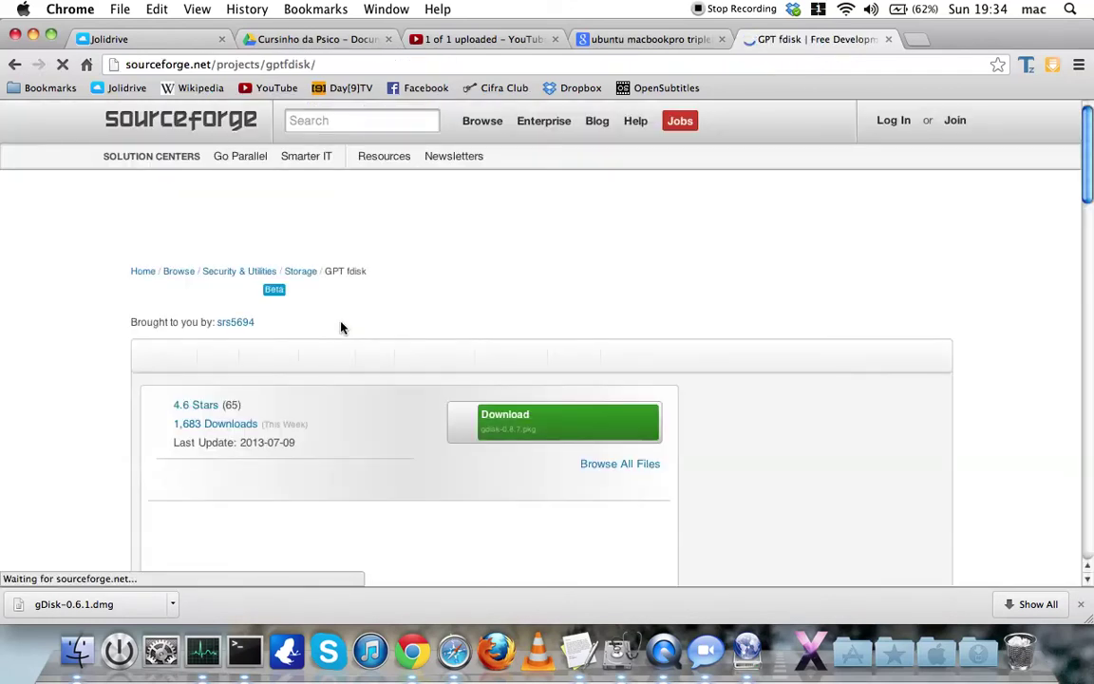
scroll(432, 256, "down", 1)
scroll(425, 261, "down", 3)
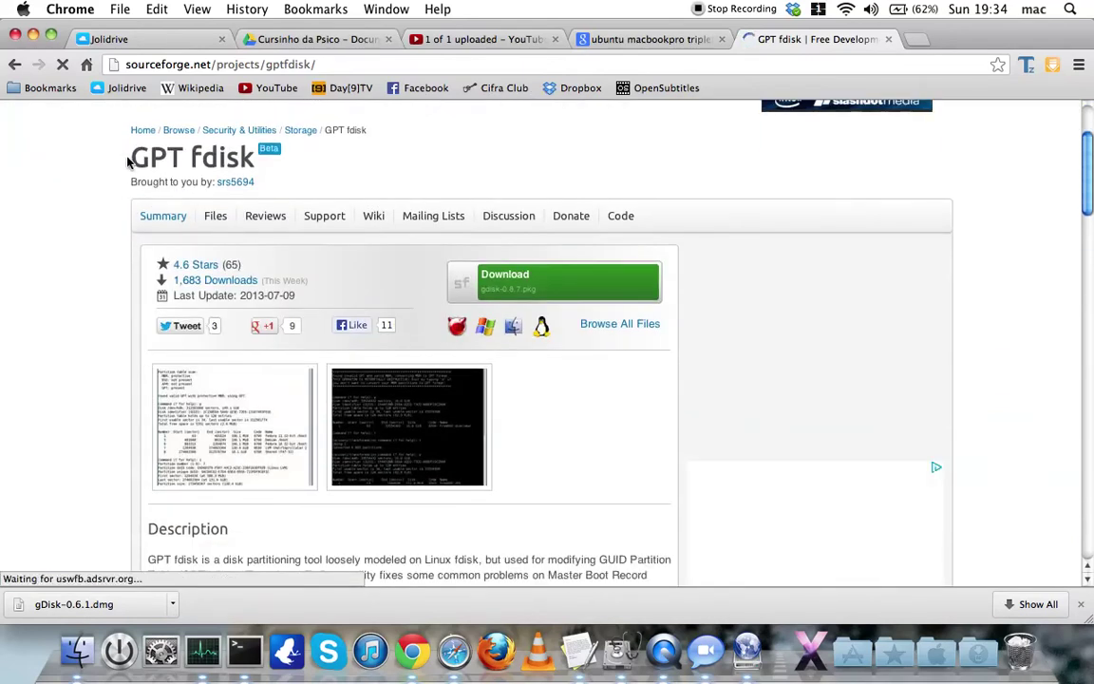
Step: Copy the GPT fdisk project title and search the web for it in a new tab
left_click_drag(130, 162, 259, 159)
key("super+c")
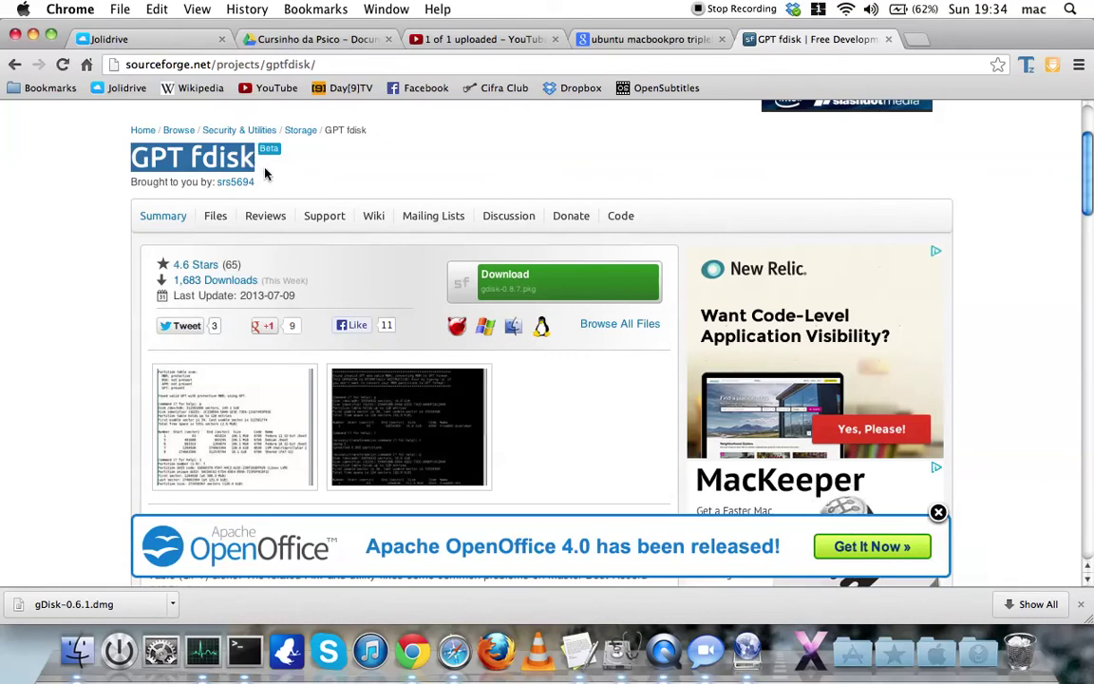
left_click(919, 39)
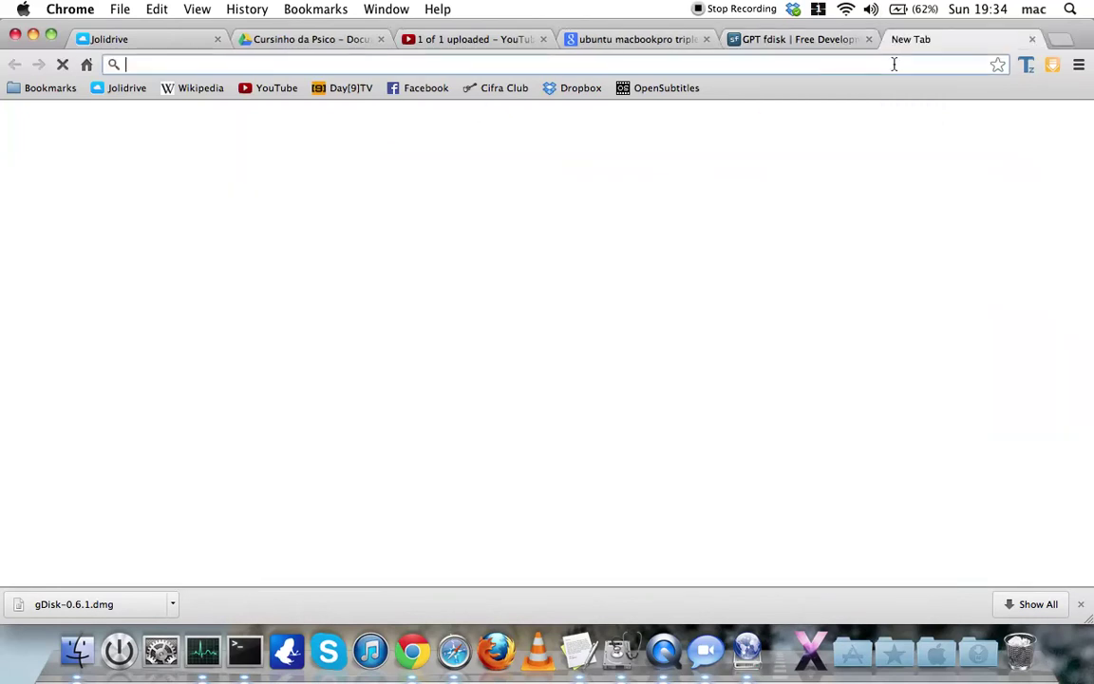
key("super+v")
key("Return")
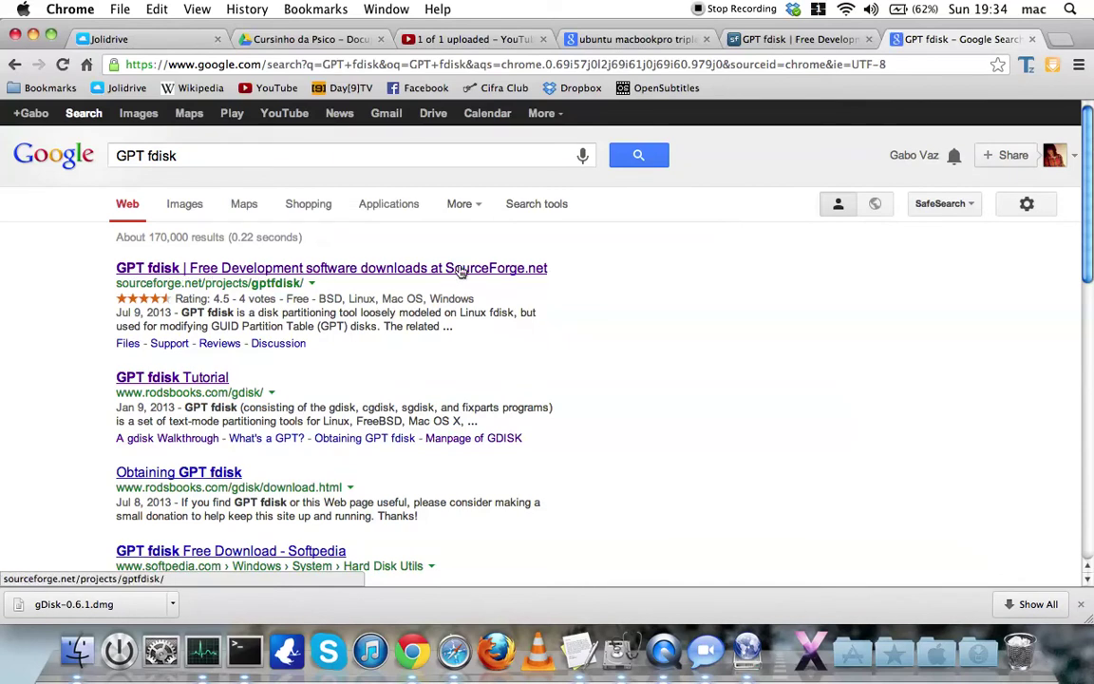
Step: Open the SourceForge result for GPT fdisk, download gdisk-0.8.7.pkg and keep the file
left_click(280, 272)
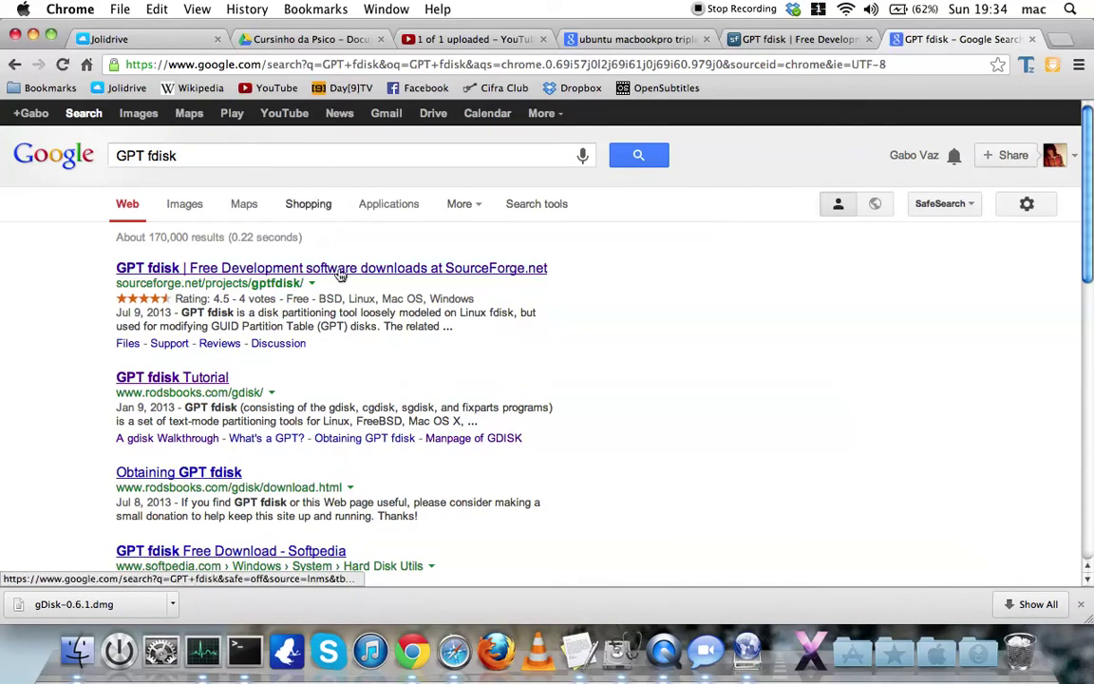
scroll(106, 247, "down", 2)
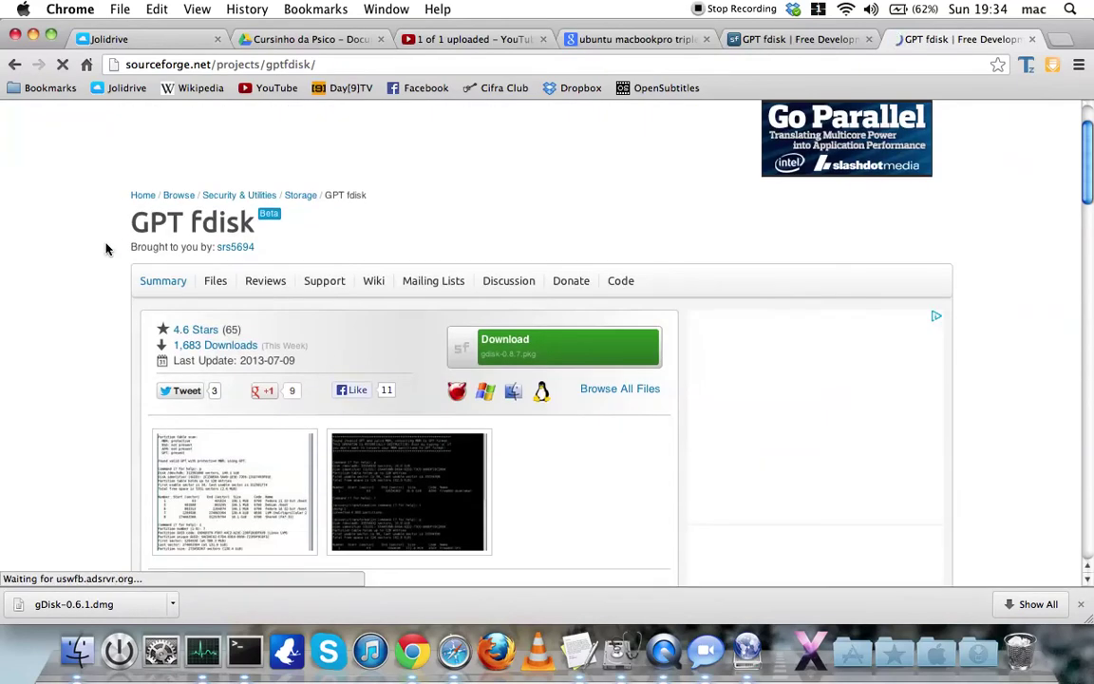
left_click(533, 360)
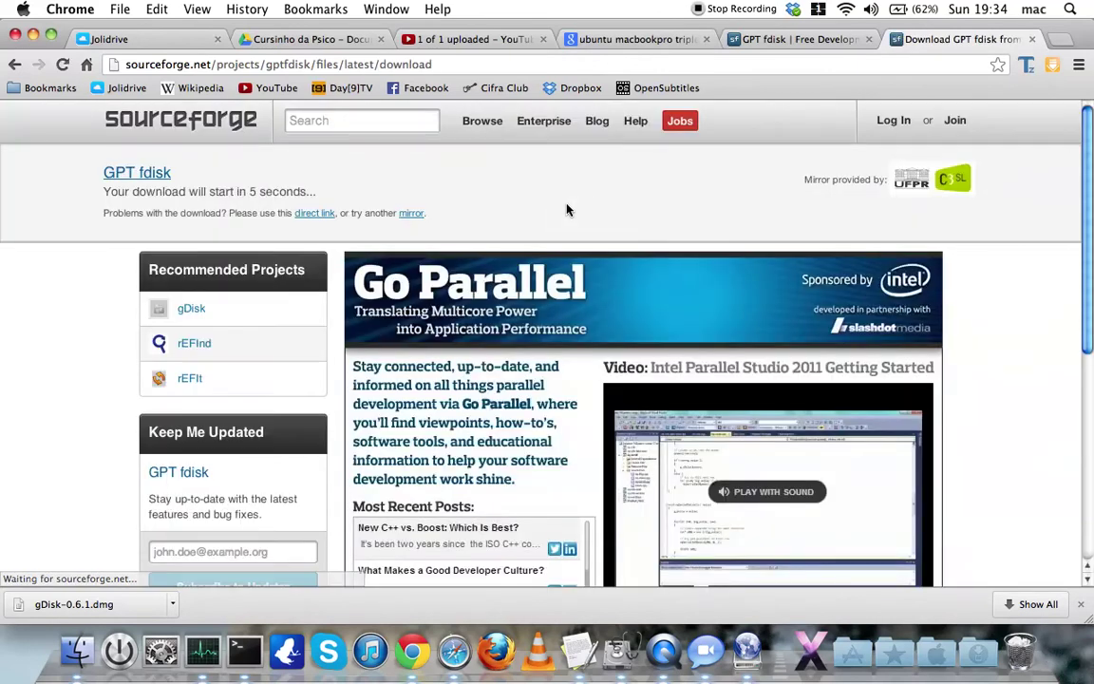
scroll(567, 211, "down", 8)
scroll(567, 214, "up", 5)
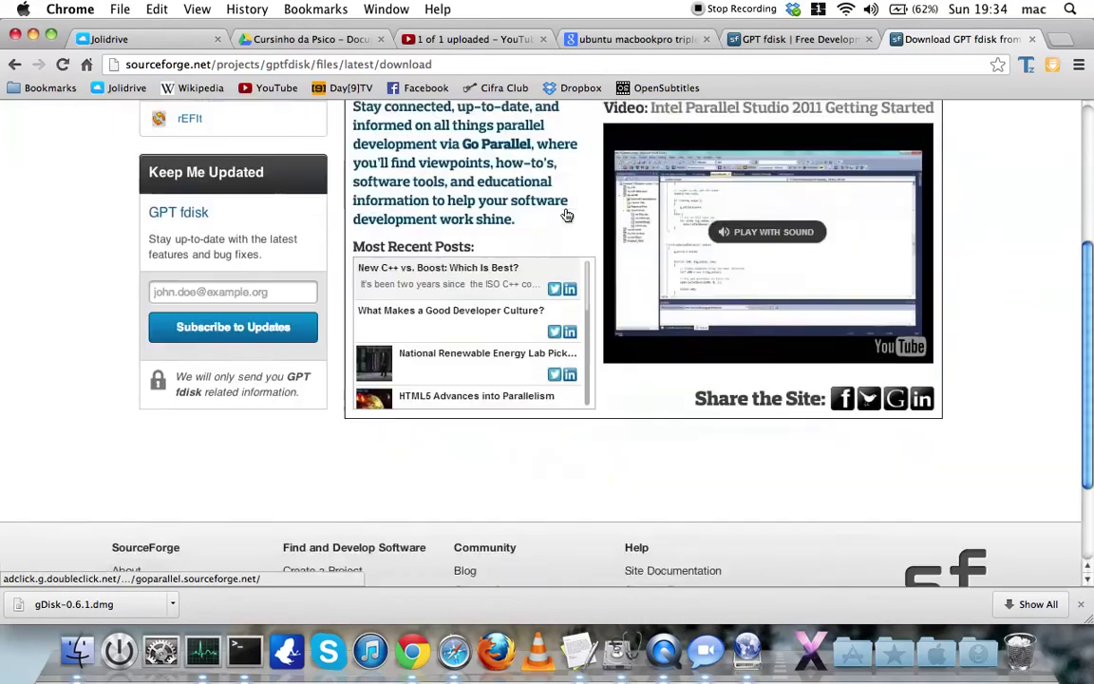
scroll(567, 216, "up", 3)
scroll(567, 217, "down", 4)
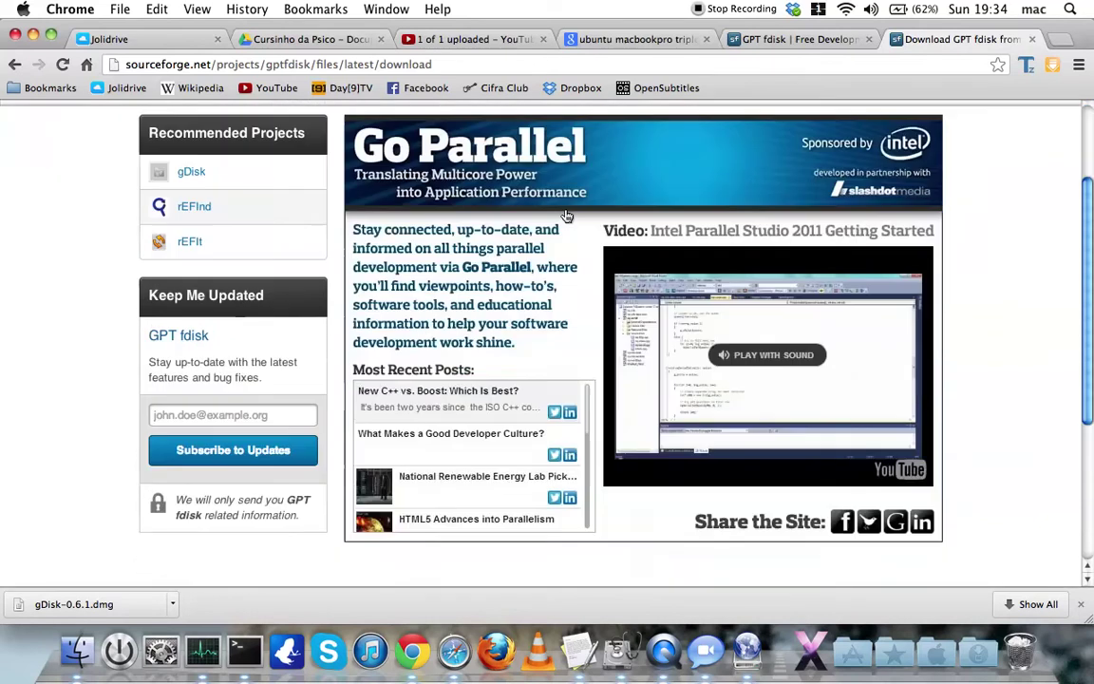
scroll(567, 217, "up", 3)
scroll(567, 218, "down", 5)
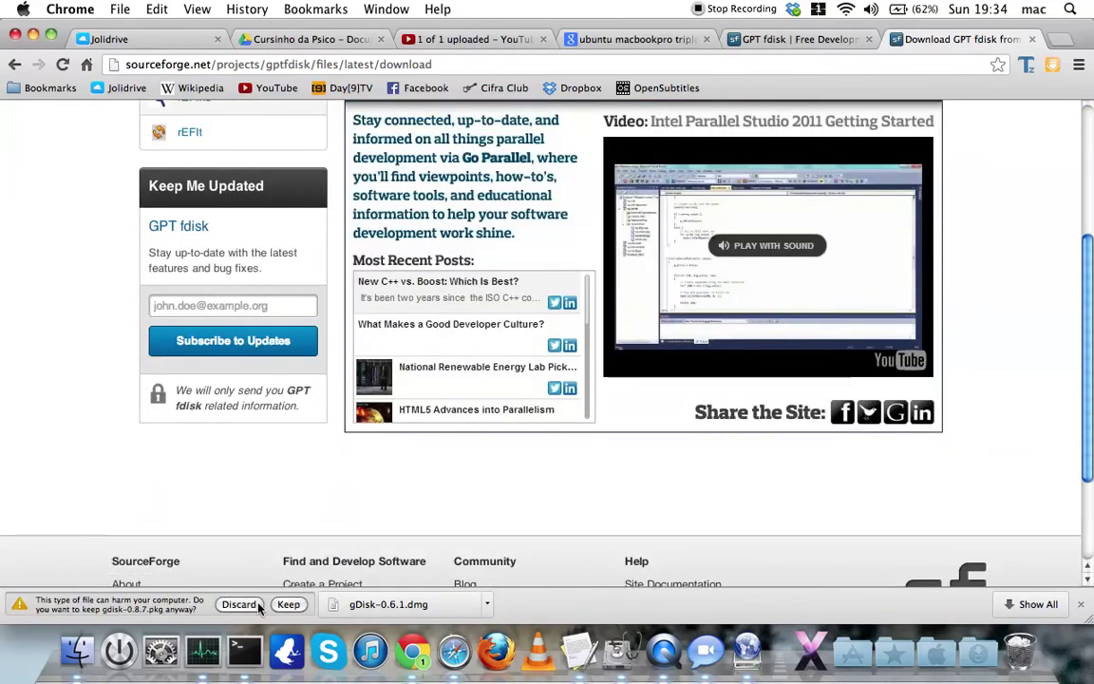
left_click(285, 606)
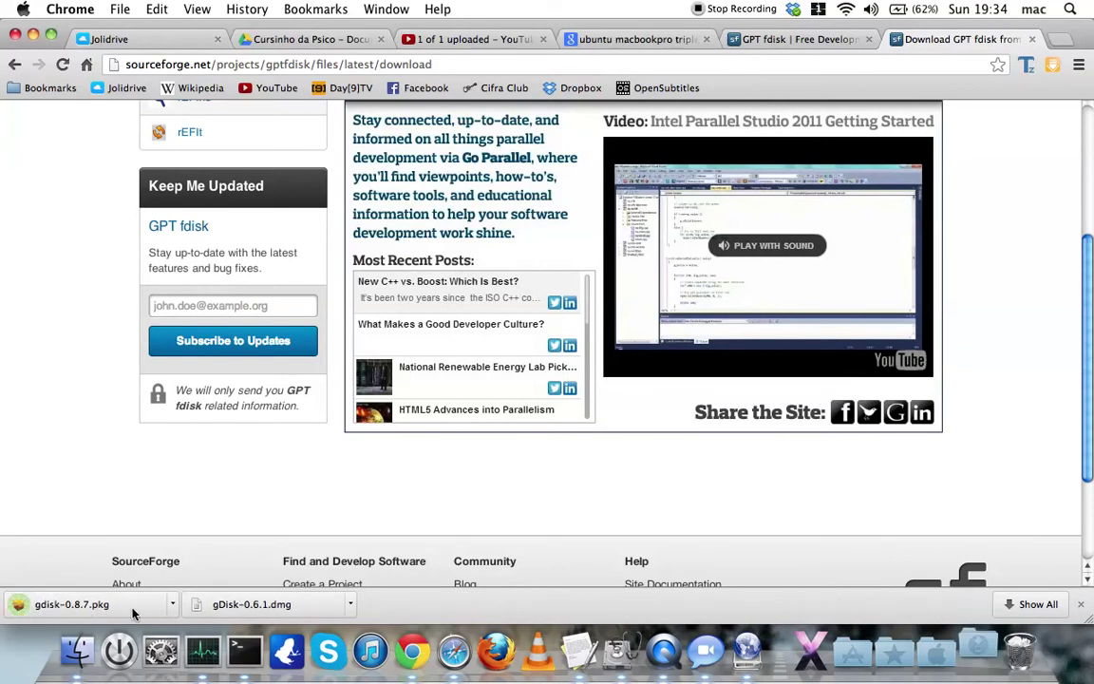
Step: Minimize the browser and move gdisk-0.8.7.pkg from the Downloads folder onto the desktop beside the refind-bin-0.6.12 folder
left_click(32, 37)
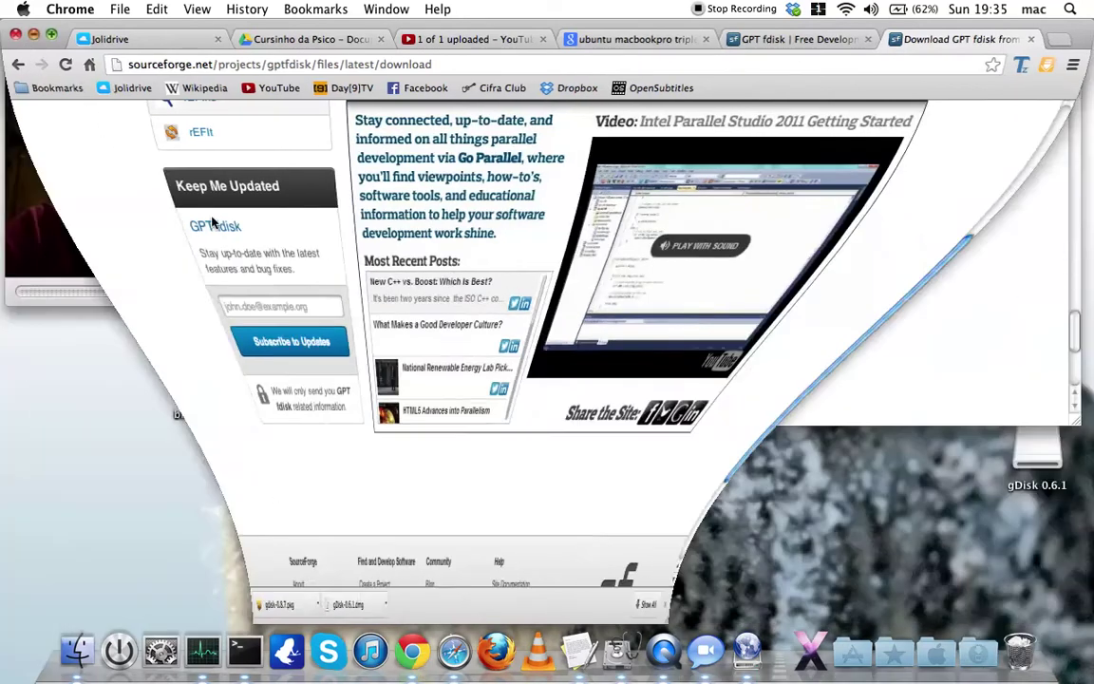
left_click(978, 651)
left_click_drag(561, 318, 324, 403)
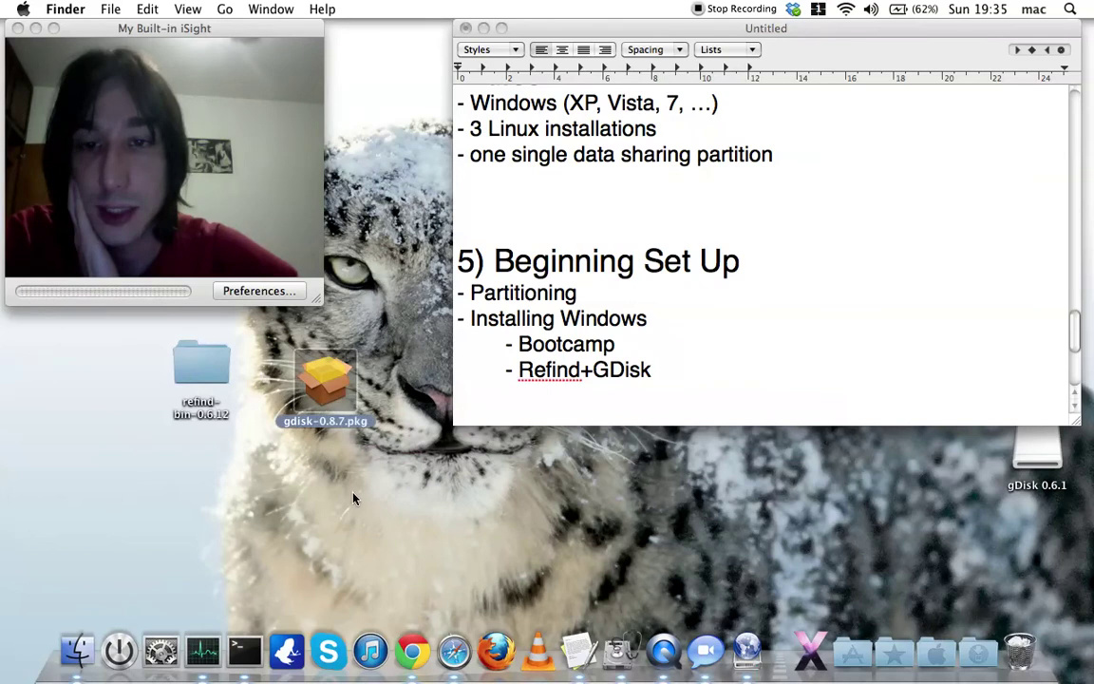
Step: Open the gdisk-0.8.7.pkg installer to view its introduction, and close it without installing
double_click(330, 379)
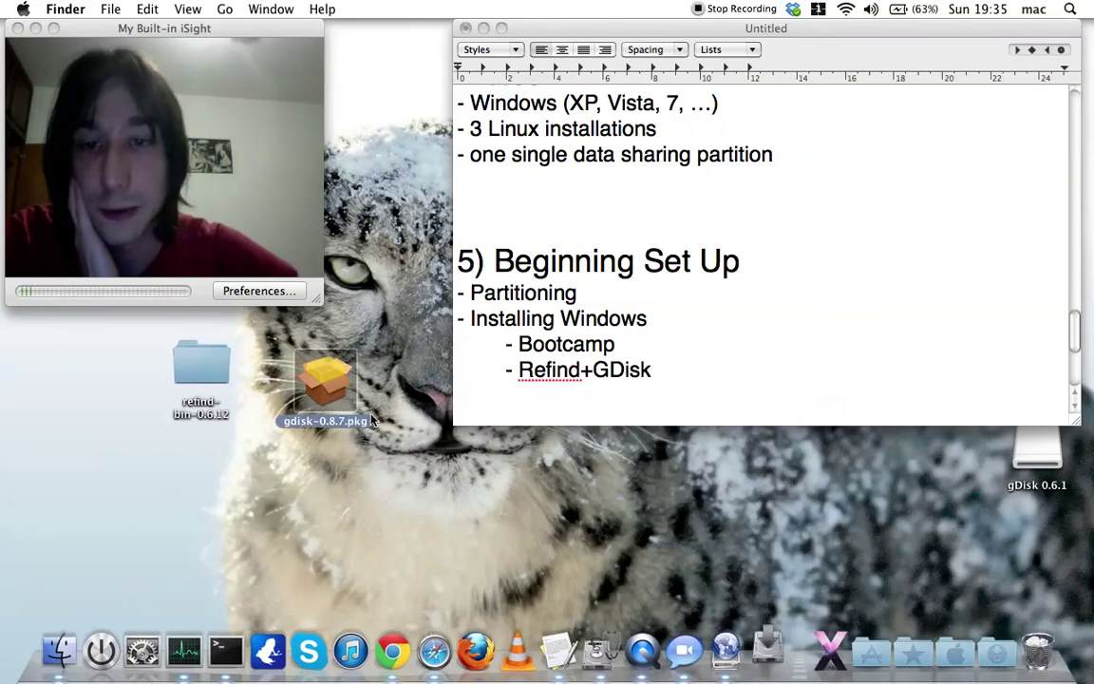
left_click_drag(595, 133, 717, 147)
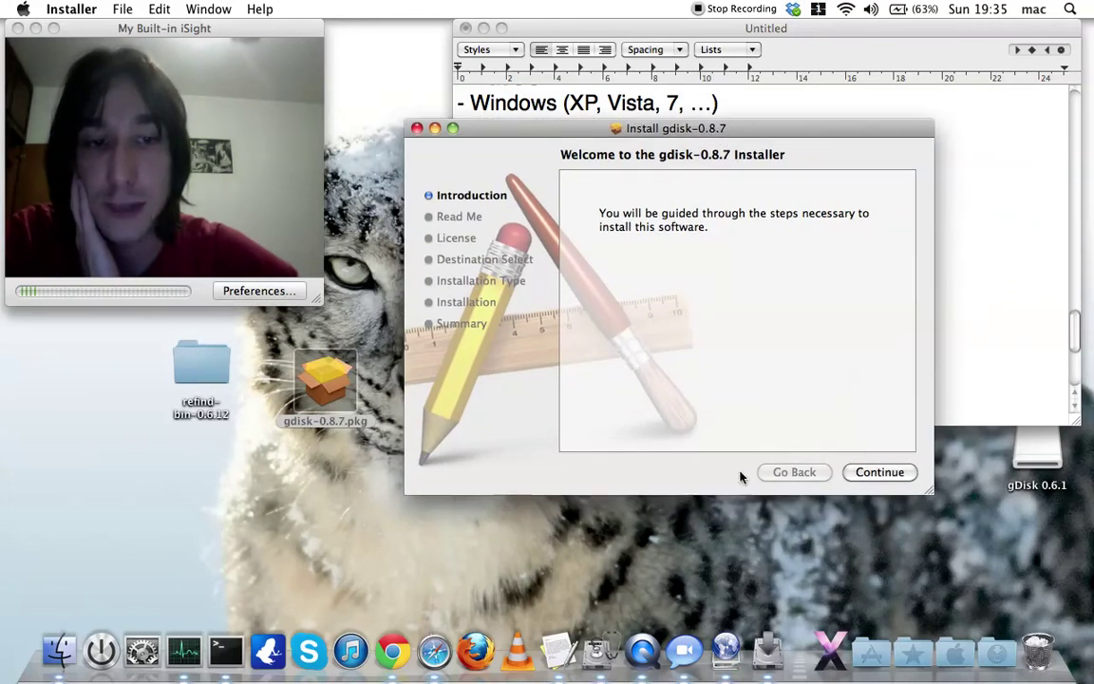
left_click_drag(621, 123, 652, 95)
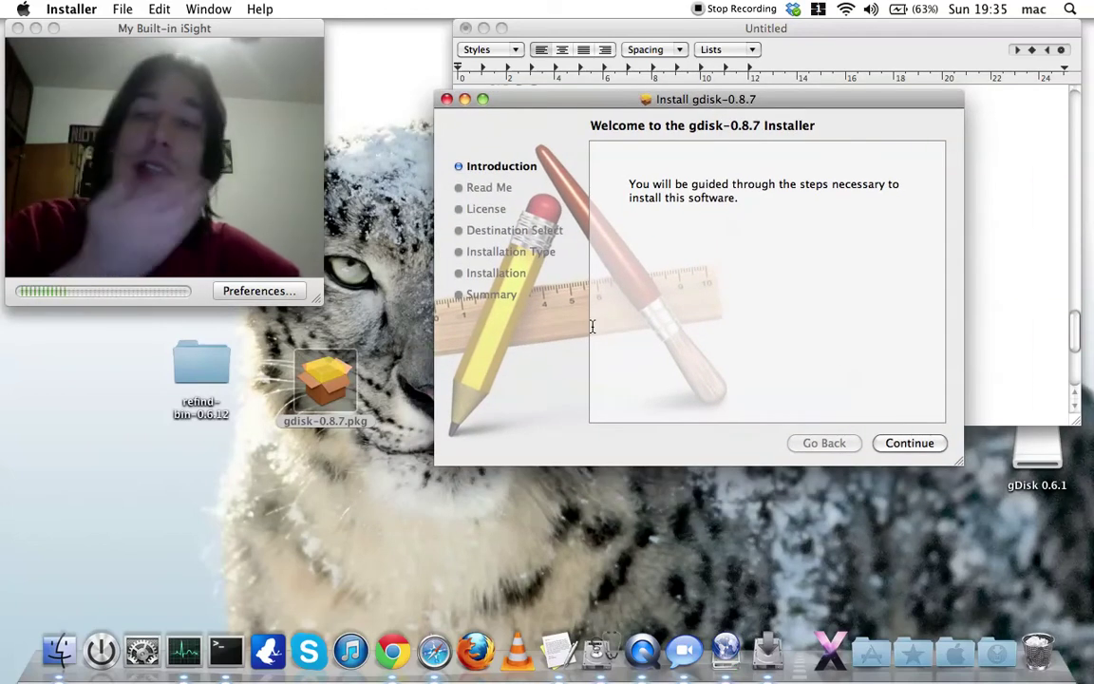
left_click_drag(554, 107, 547, 120)
left_click(441, 113)
Step: Move gdisk-0.8.7.pkg from the desktop to the Trash
left_click(321, 385)
right_click(321, 385)
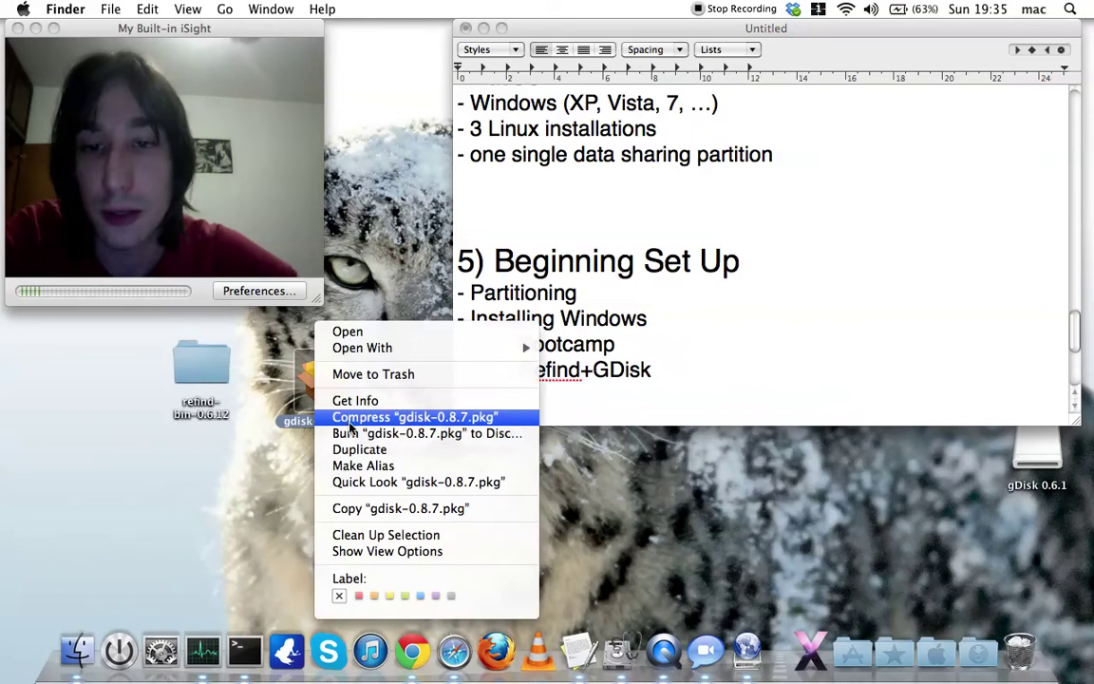
left_click(373, 375)
Step: Try to eject the gDisk 0.6.1 volume from the desktop
left_click_drag(1037, 460, 928, 506)
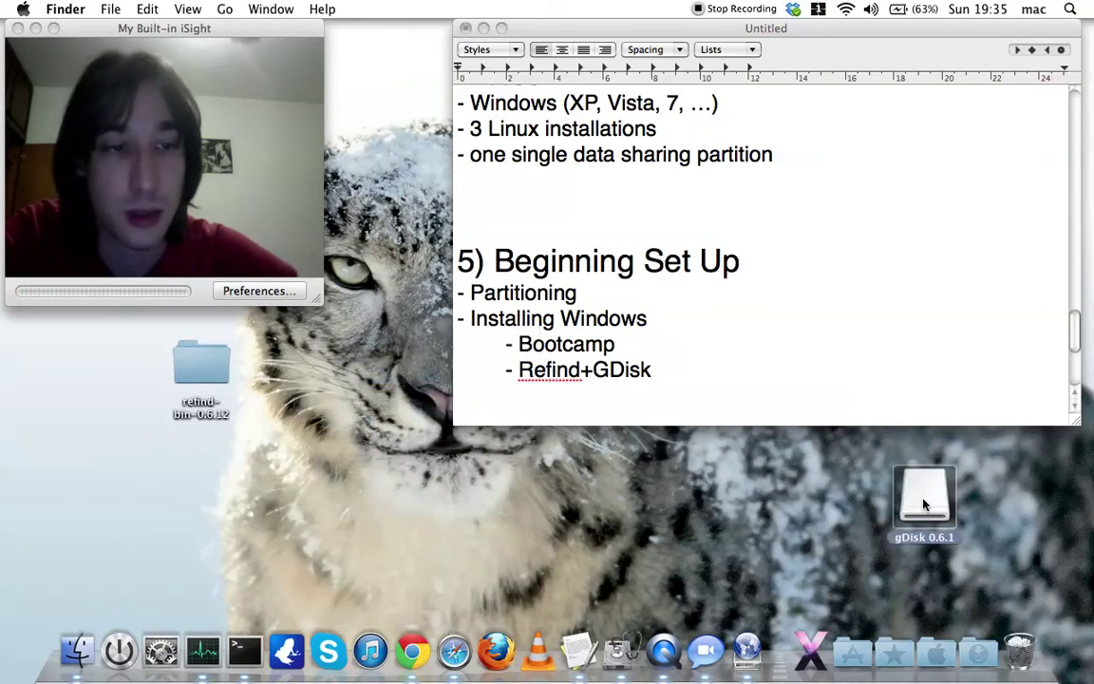
right_click(928, 506)
left_click(833, 379)
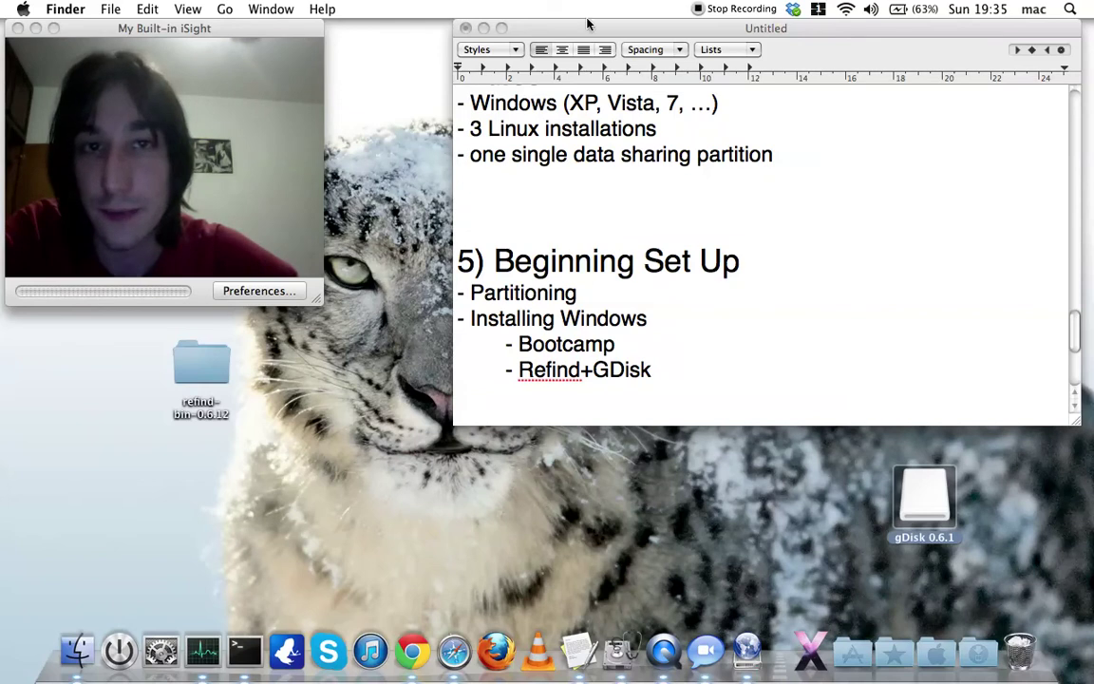
left_click_drag(648, 36, 604, 25)
left_click(924, 496)
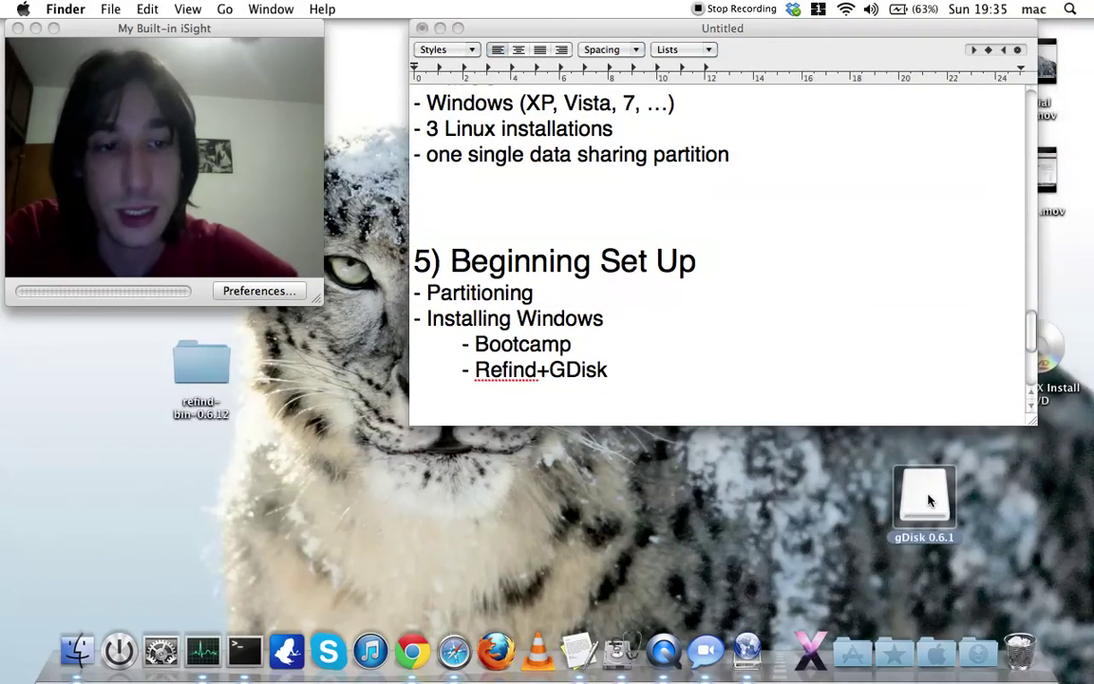
right_click(925, 496)
left_click(809, 380)
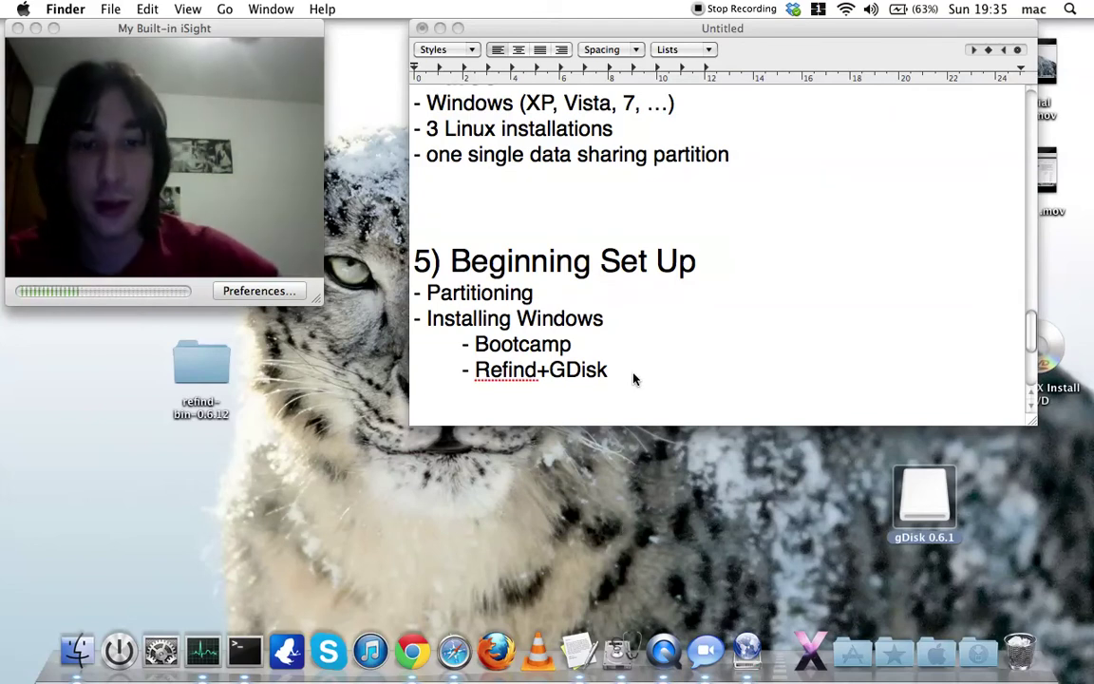
Step: Switch to Disk Utility, dismiss the eject warning and quit the running gDisk application
left_click(619, 651)
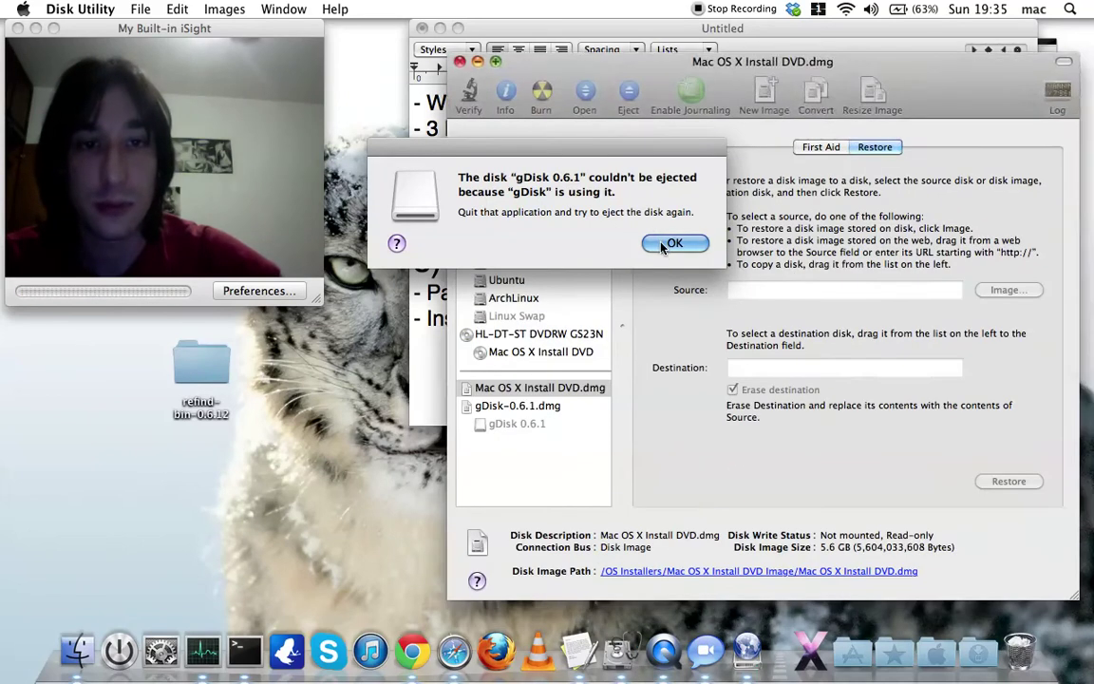
left_click(673, 244)
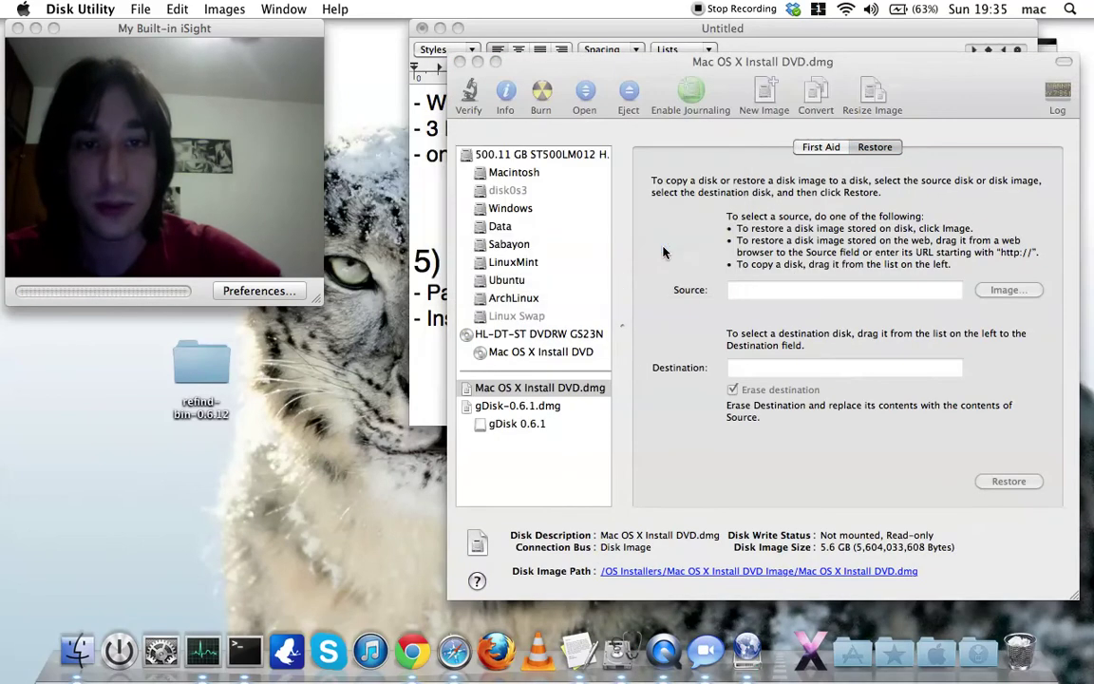
left_click_drag(602, 70, 276, 49)
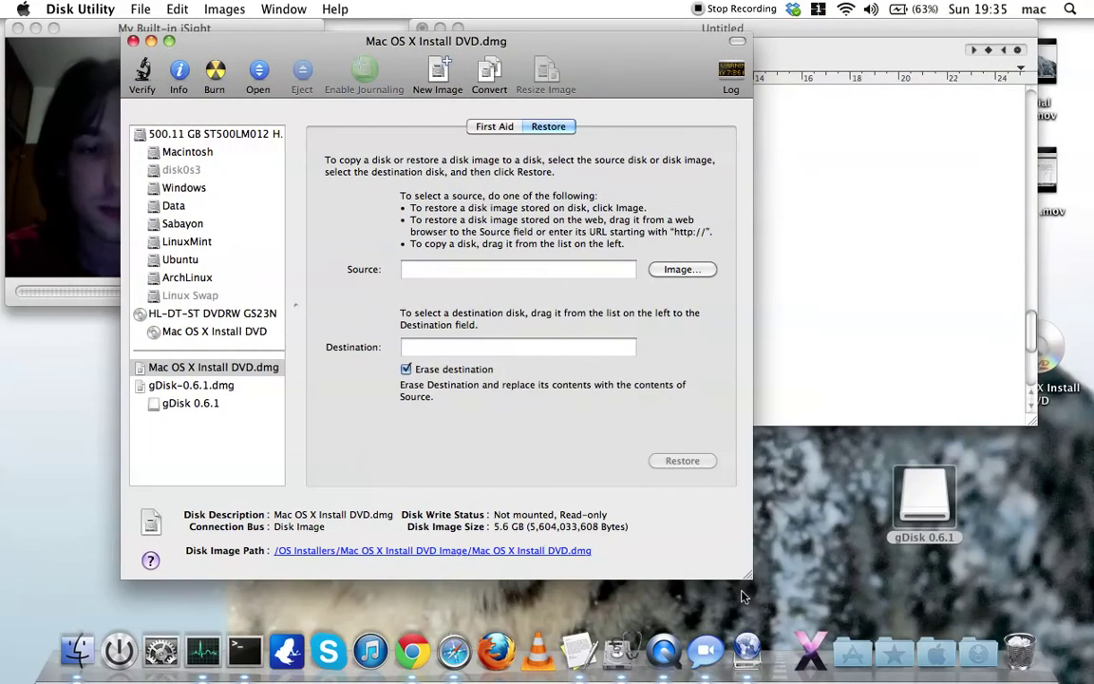
right_click(747, 646)
left_click(760, 624)
Step: Minimize the TextEdit notes document and place the Disk Utility window beside the webcam preview
left_click_drag(560, 46, 785, 32)
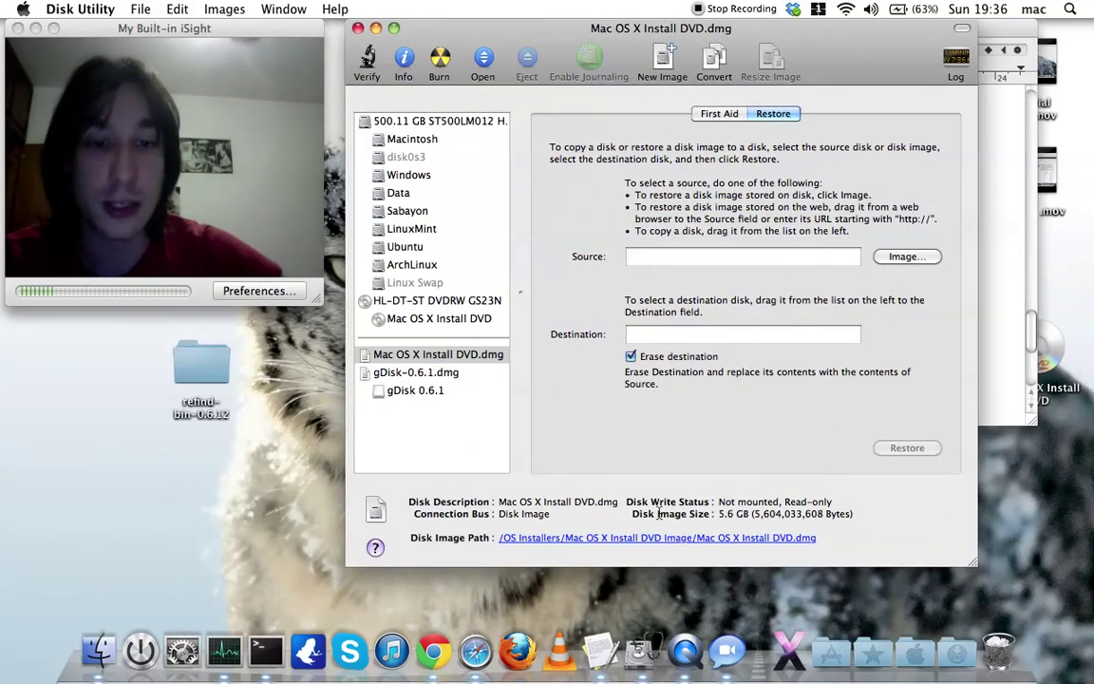
left_click_drag(642, 35, 688, 68)
left_click(613, 37)
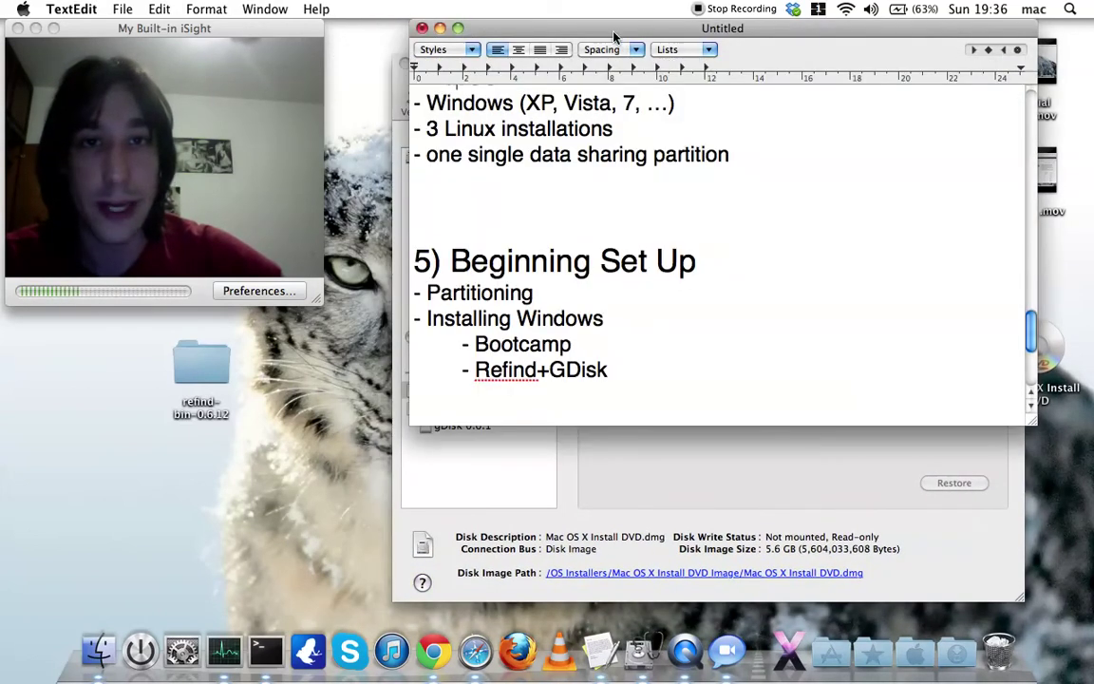
left_click(440, 28)
left_click_drag(596, 70, 562, 33)
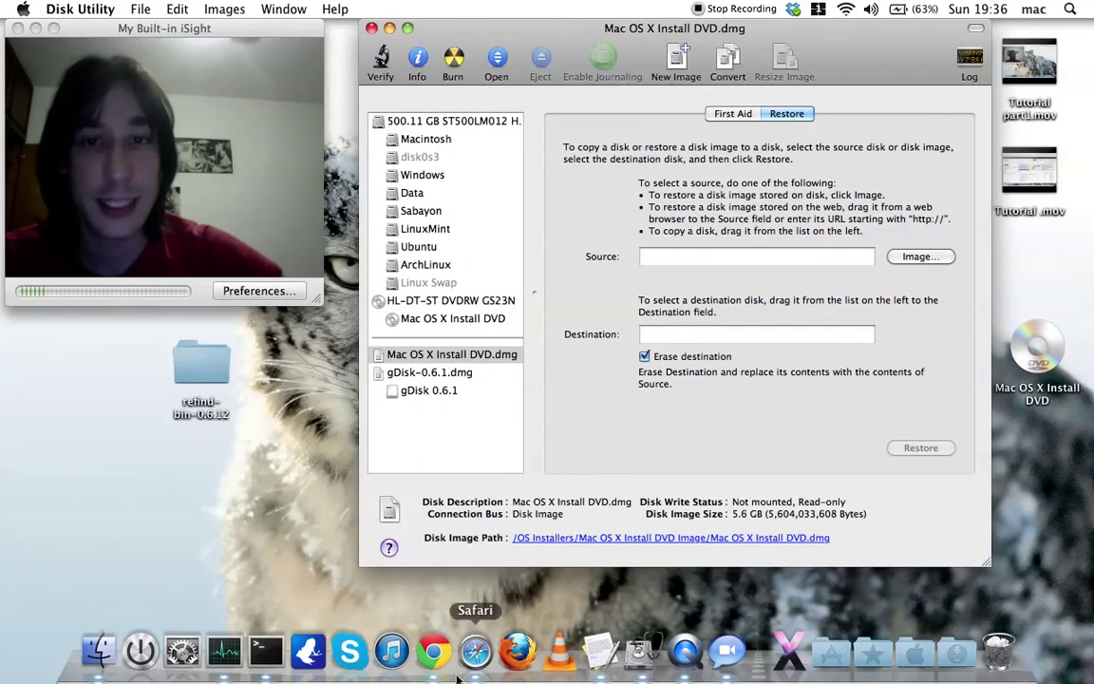
Step: Switch to Finder and open the OS Installers folder on the Macintosh volume
left_click(98, 651)
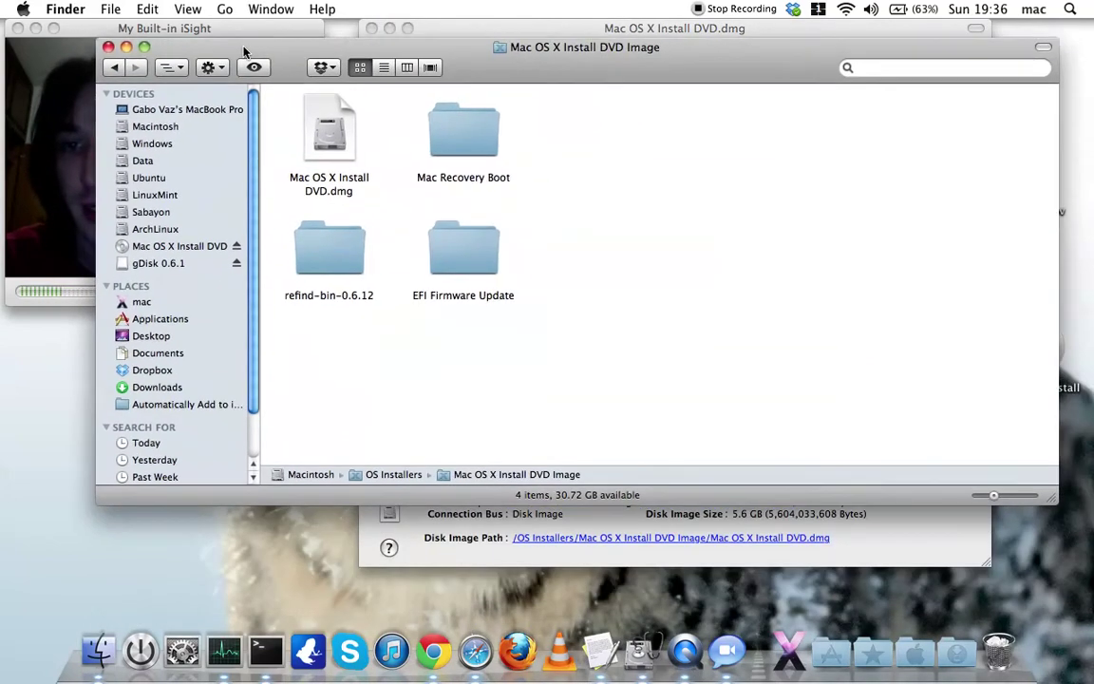
left_click_drag(244, 52, 271, 44)
left_click(183, 117)
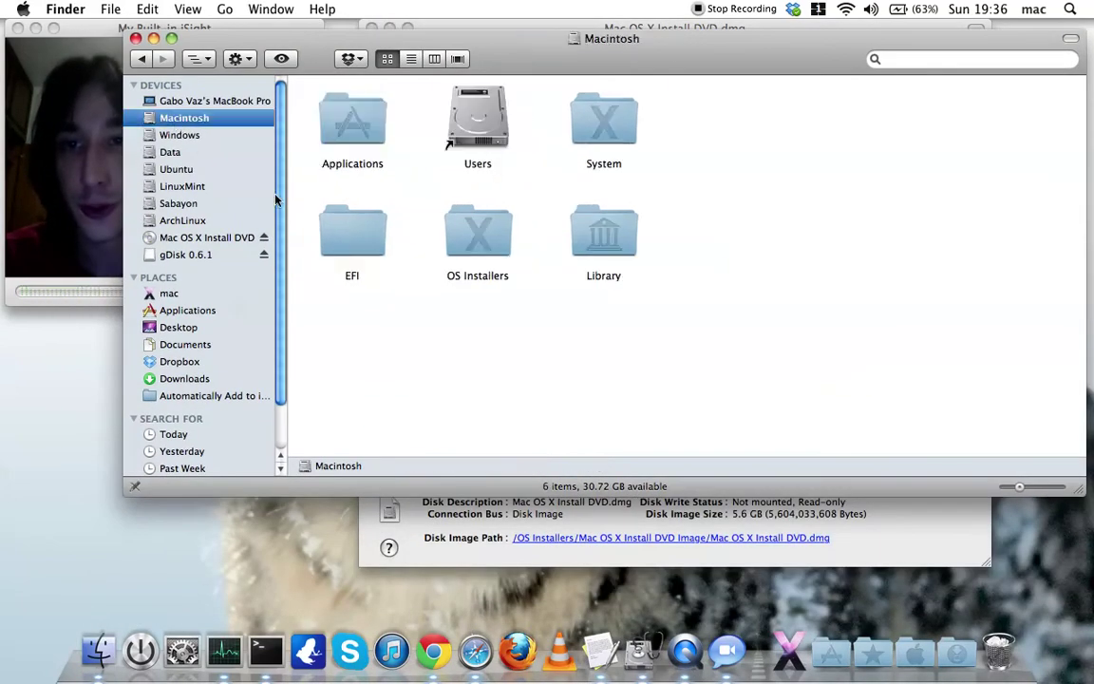
left_click_drag(505, 331, 483, 302)
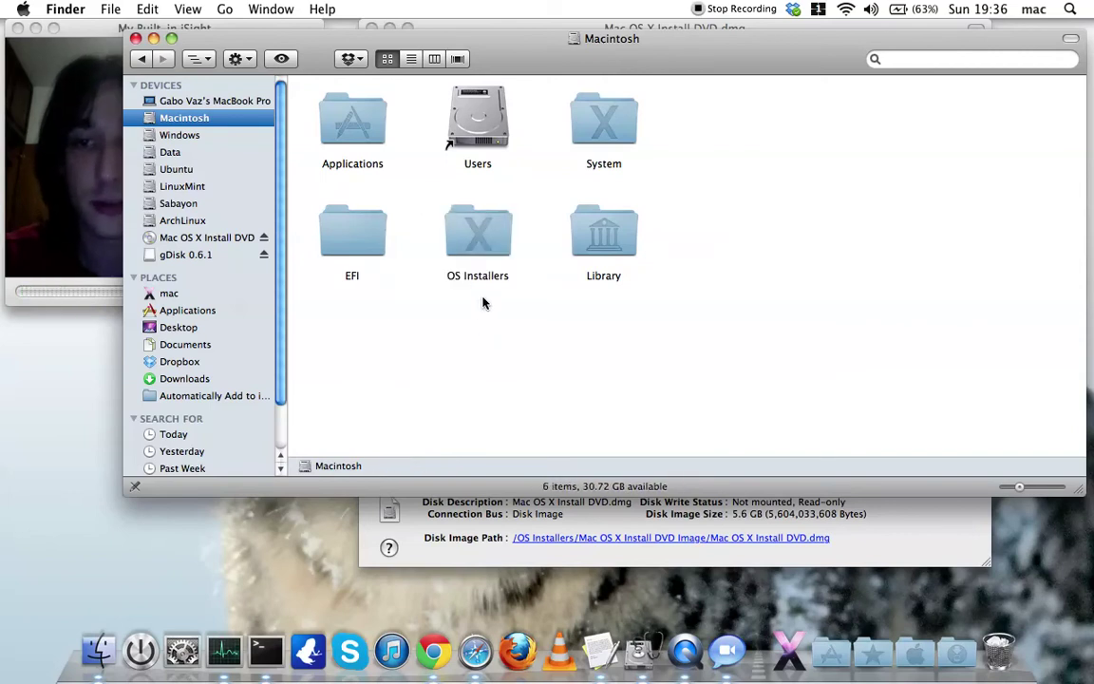
left_click_drag(485, 246, 408, 209)
double_click(460, 228)
Step: Open the Mac OS X Install DVD Image folder inside OS Installers
left_click_drag(499, 245, 319, 126)
mouse_move(398, 218)
left_mouse_down()
mouse_move(372, 152)
mouse_move(378, 213)
left_mouse_up()
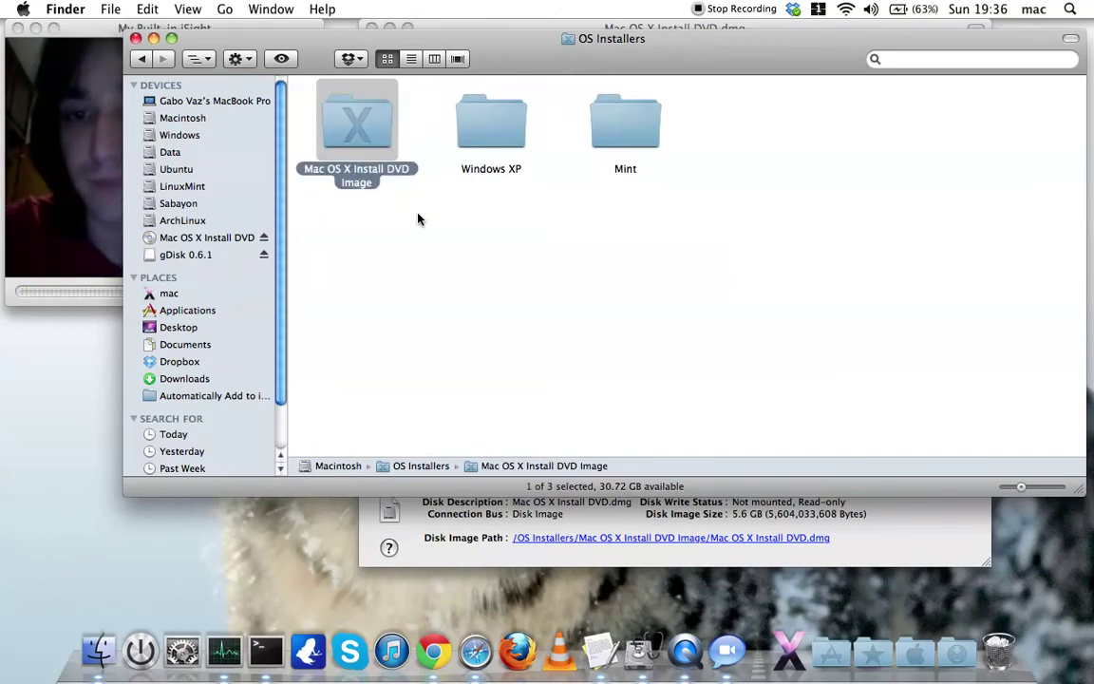
left_click_drag(423, 241, 378, 149)
double_click(335, 126)
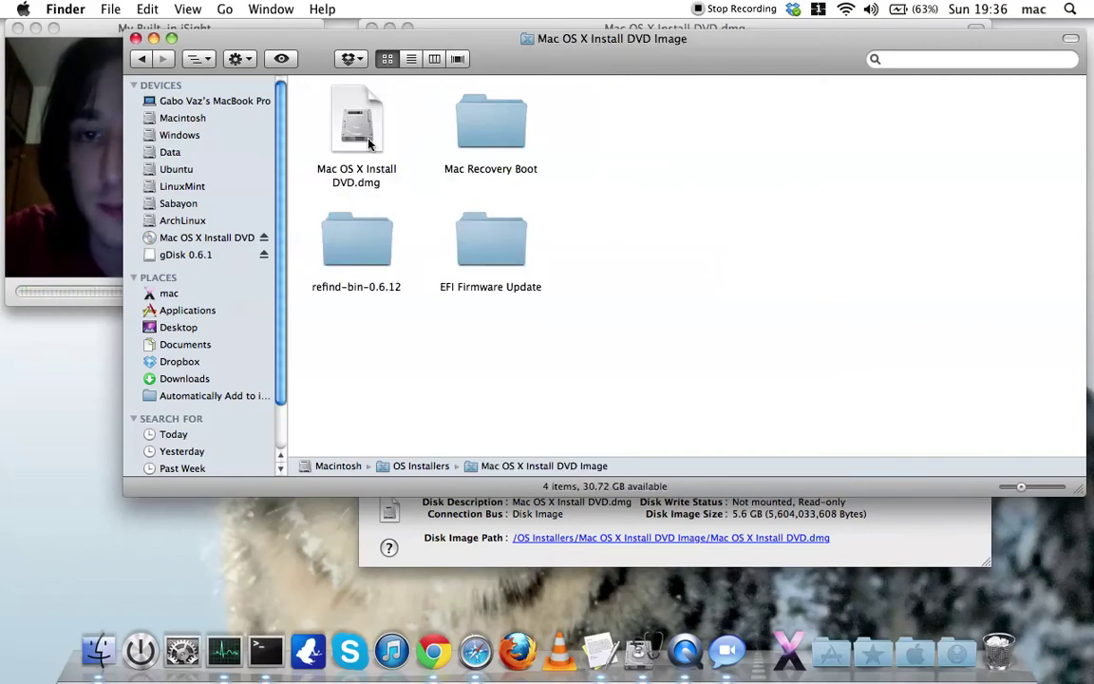
Step: Minimize the Finder window and select the Mac OS X Install DVD disc in the Disk Utility list
left_click_drag(373, 152, 583, 194)
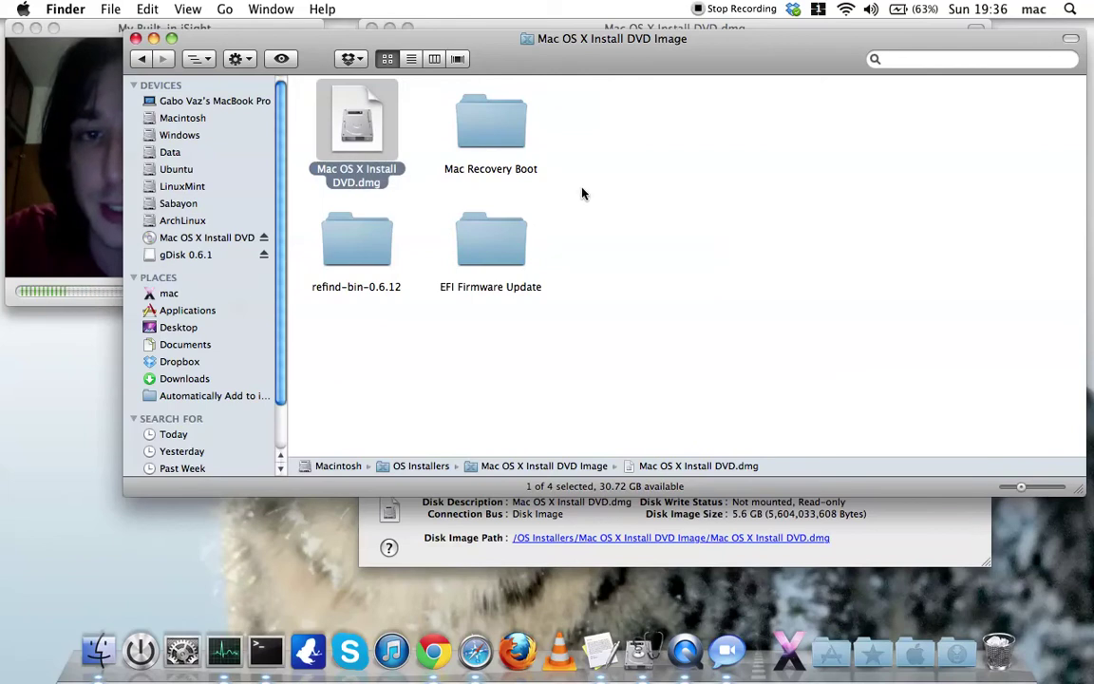
left_click(153, 38)
left_click_drag(768, 35, 740, 35)
left_click(427, 318)
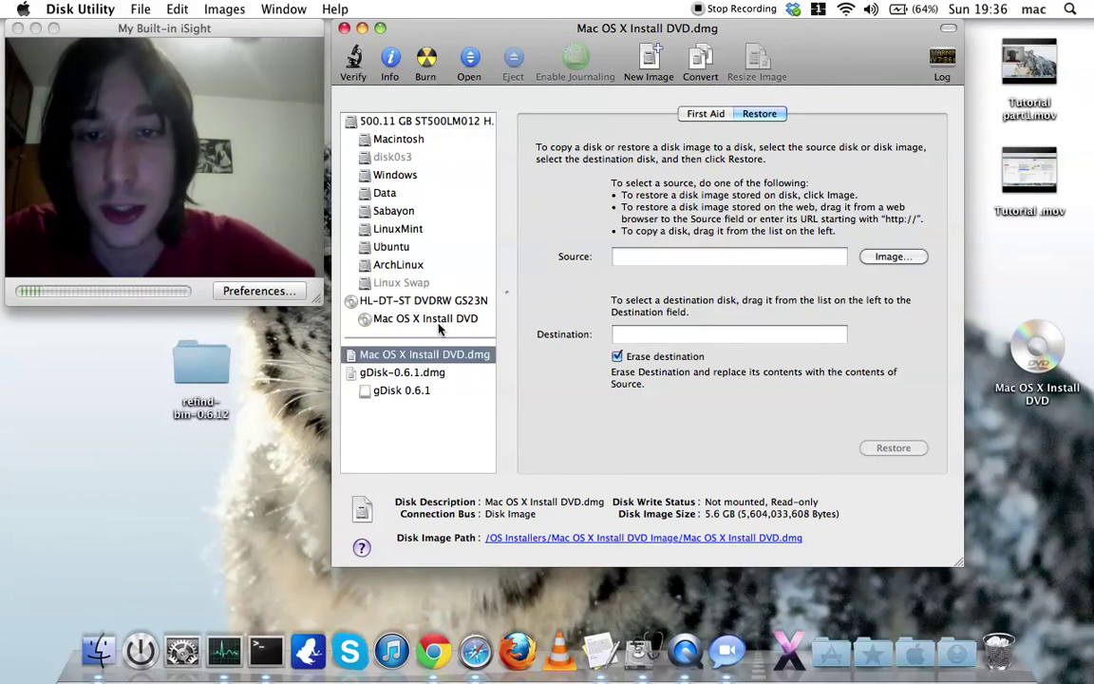
Step: Open the Mac OS X Install DVD disc from the desktop to view its contents, then hide Finder and return to Disk Utility
double_click(1037, 352)
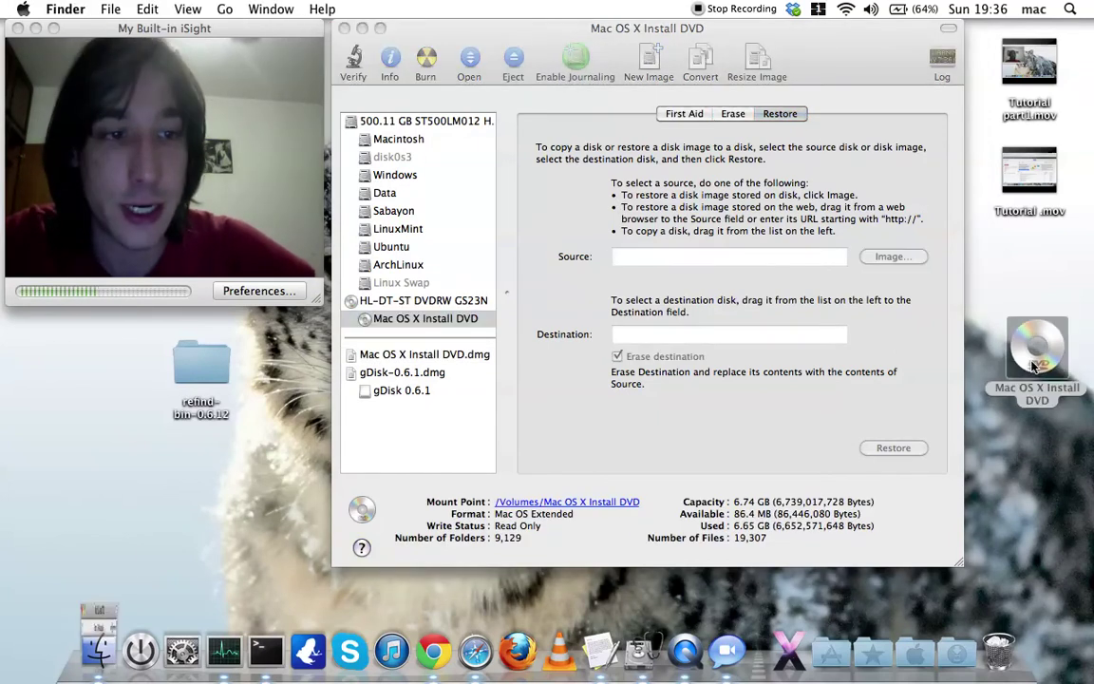
left_click_drag(294, 29, 424, 73)
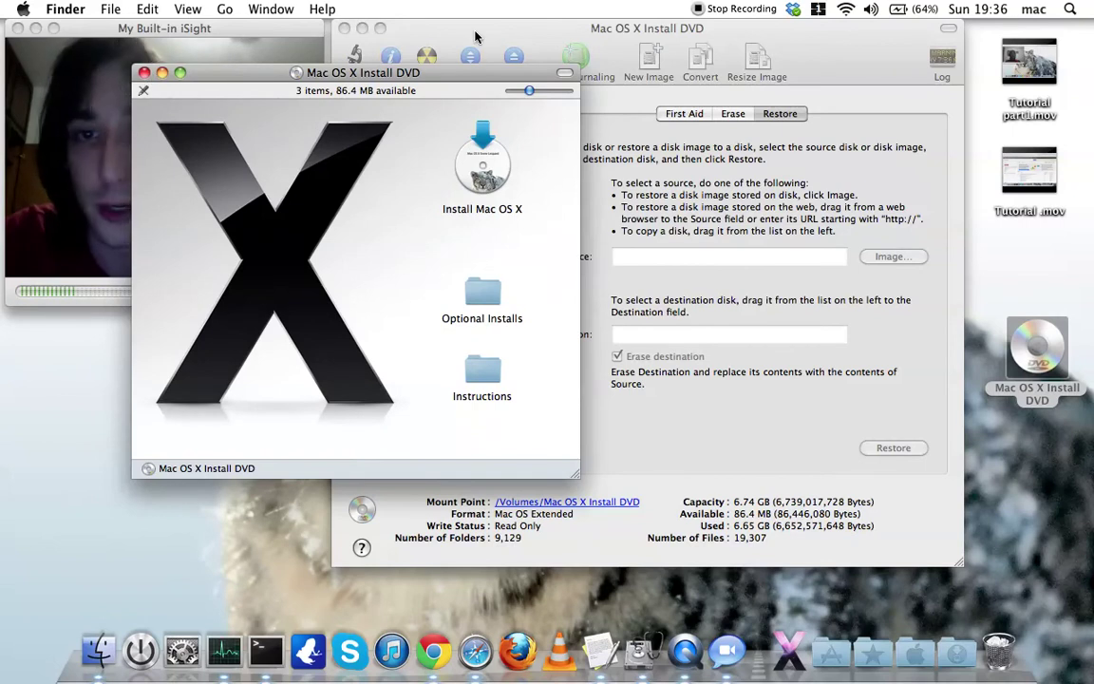
key("super+h")
left_click_drag(475, 36, 497, 34)
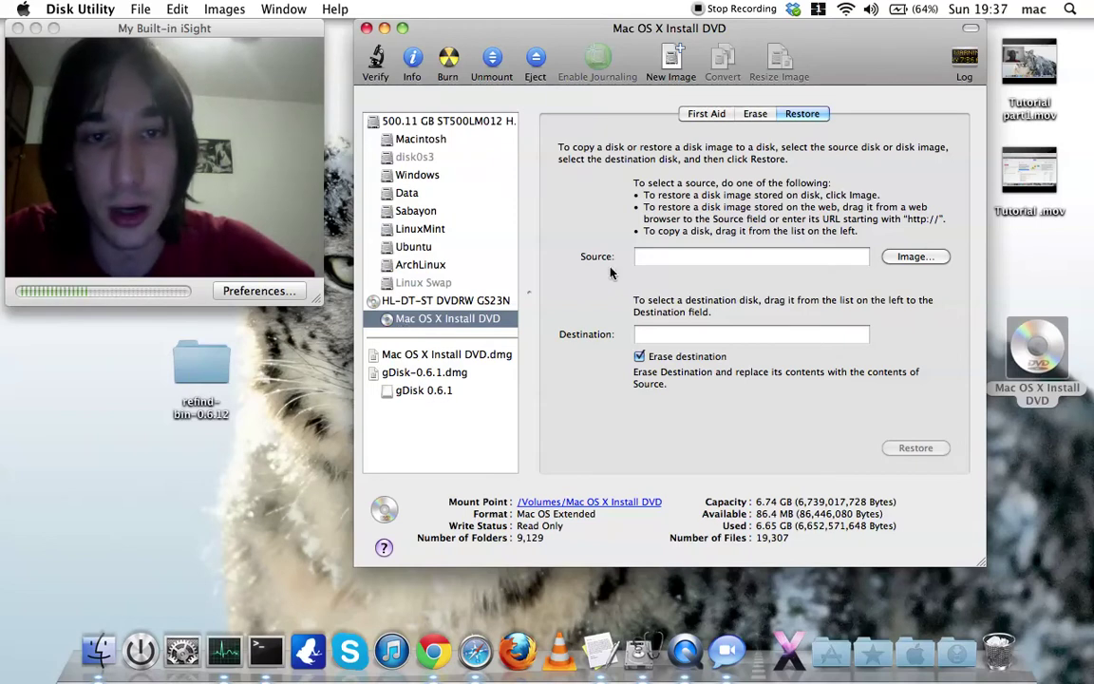
Step: Show the Restore options for the Mac OS X Install DVD disc and set that disc as the source
key("Up")
key("Down")
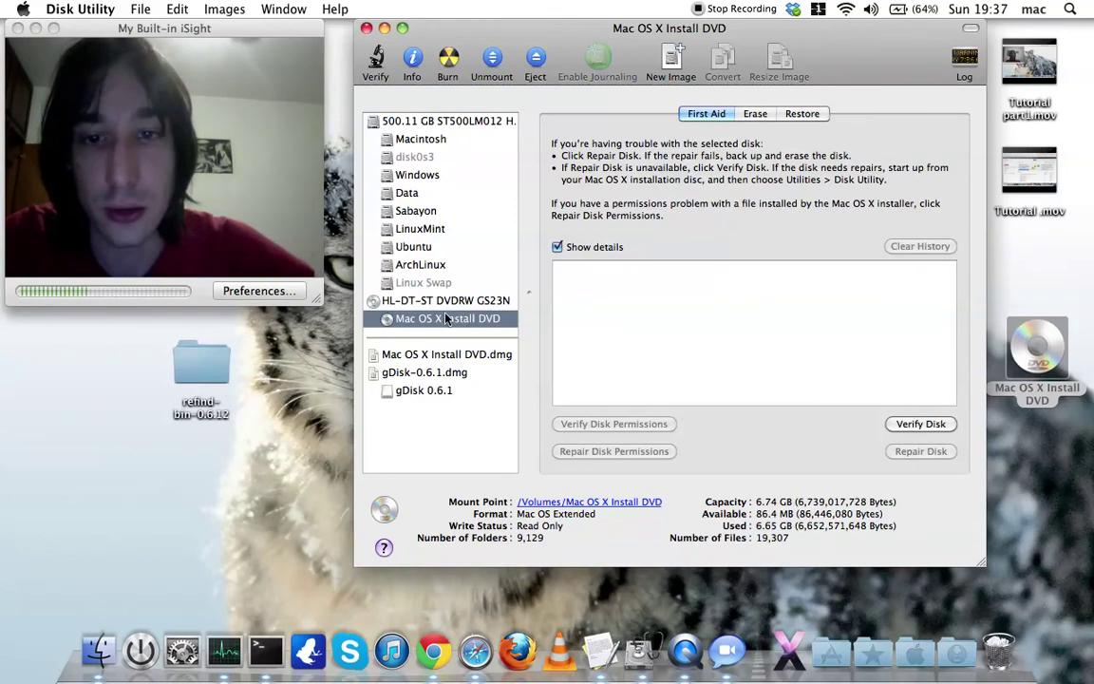
left_click(804, 115)
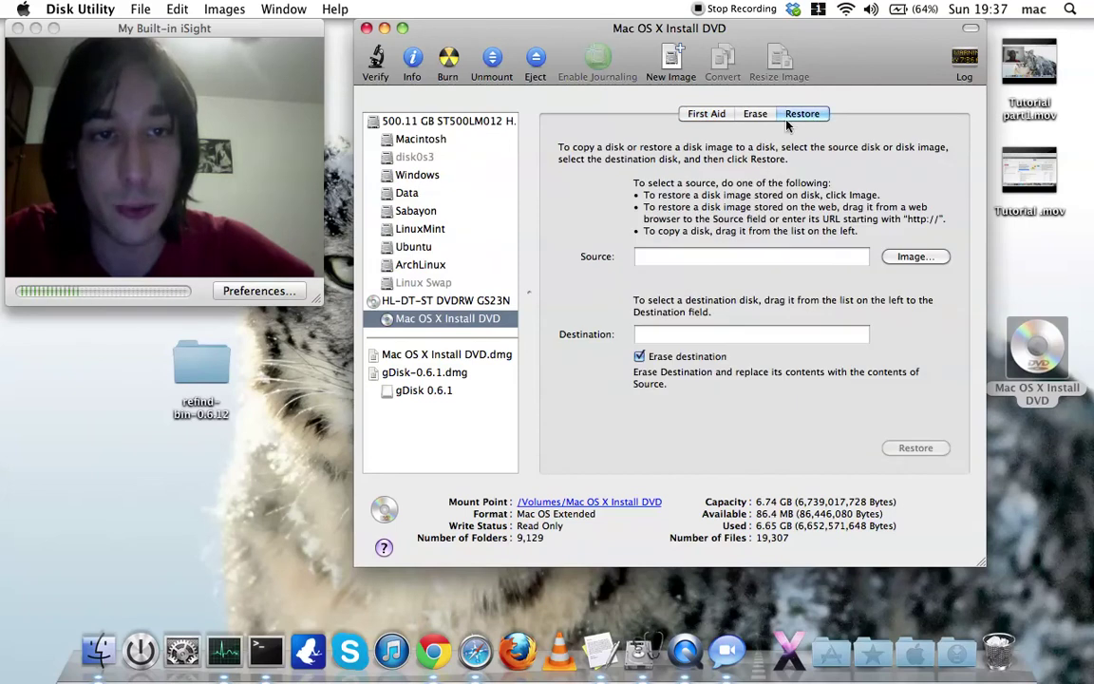
left_click(651, 259)
left_click_drag(448, 319, 696, 267)
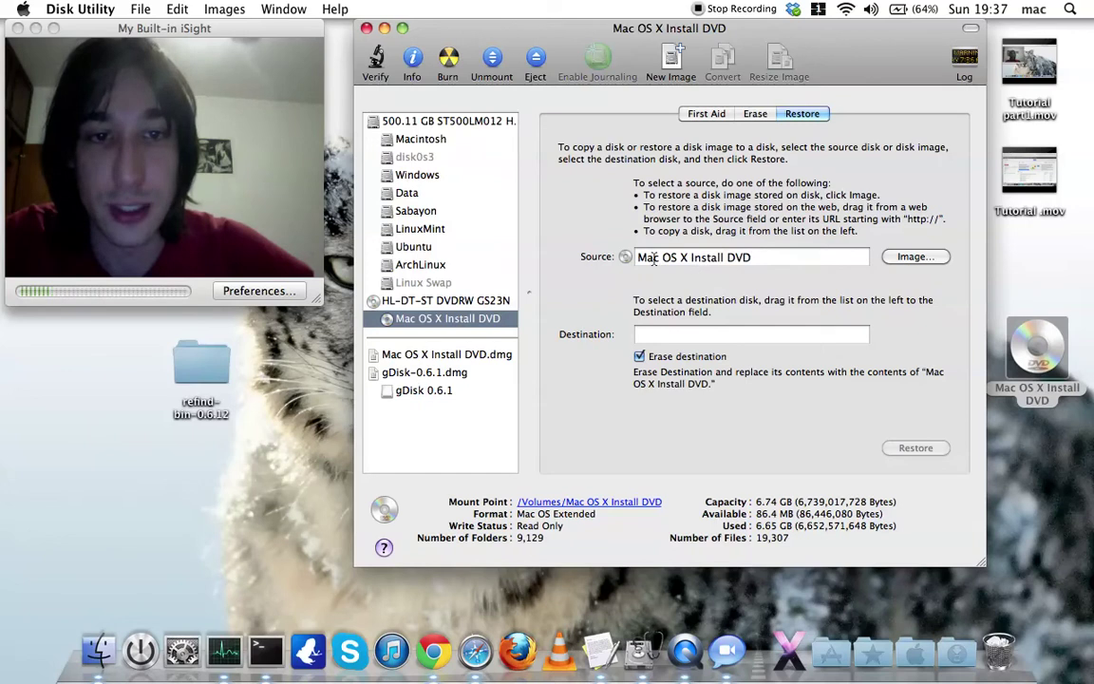
left_click_drag(729, 263, 640, 254)
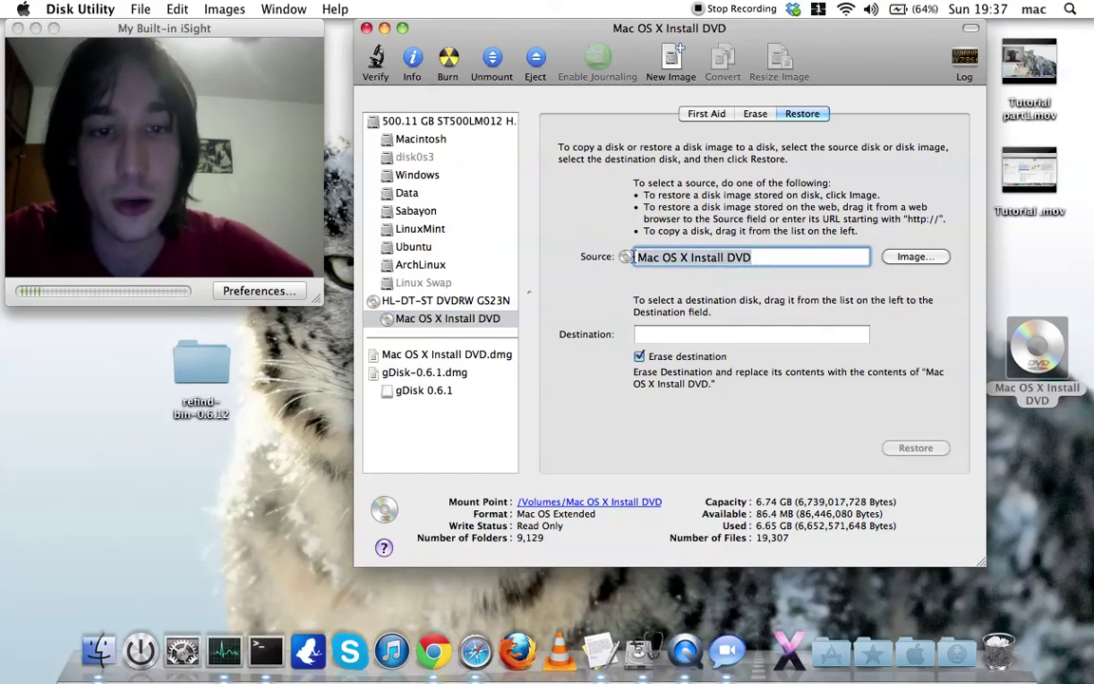
left_click(644, 335)
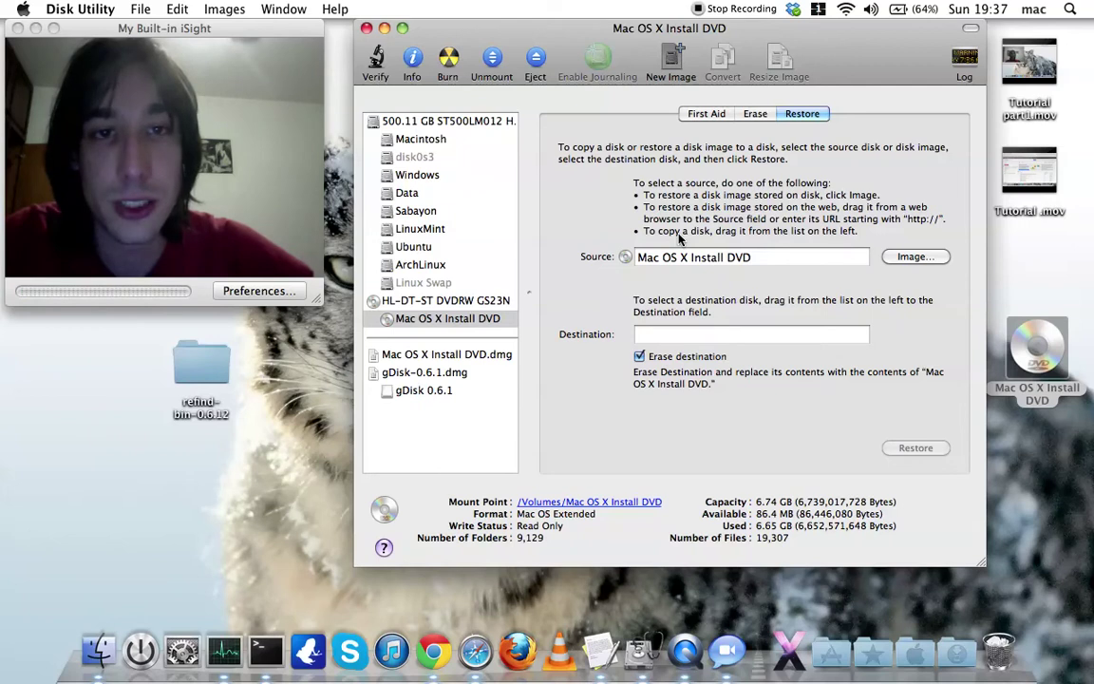
Step: Review the name and save location options for a new image of the Mac OS X Install DVD, then cancel
left_click(681, 65)
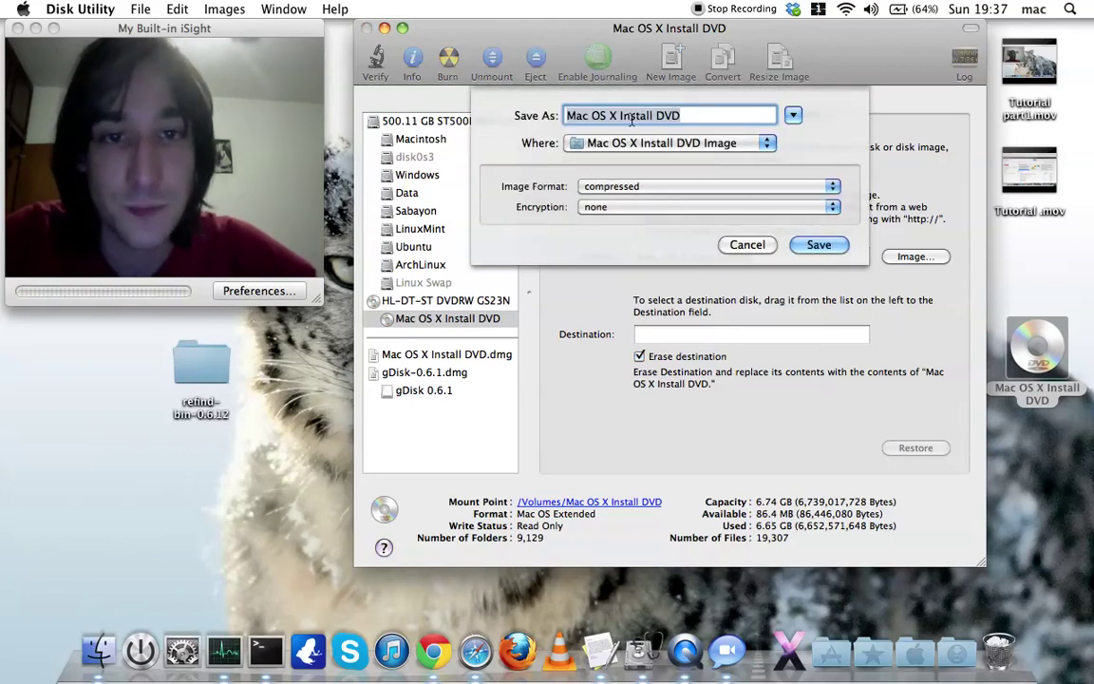
left_click(632, 115)
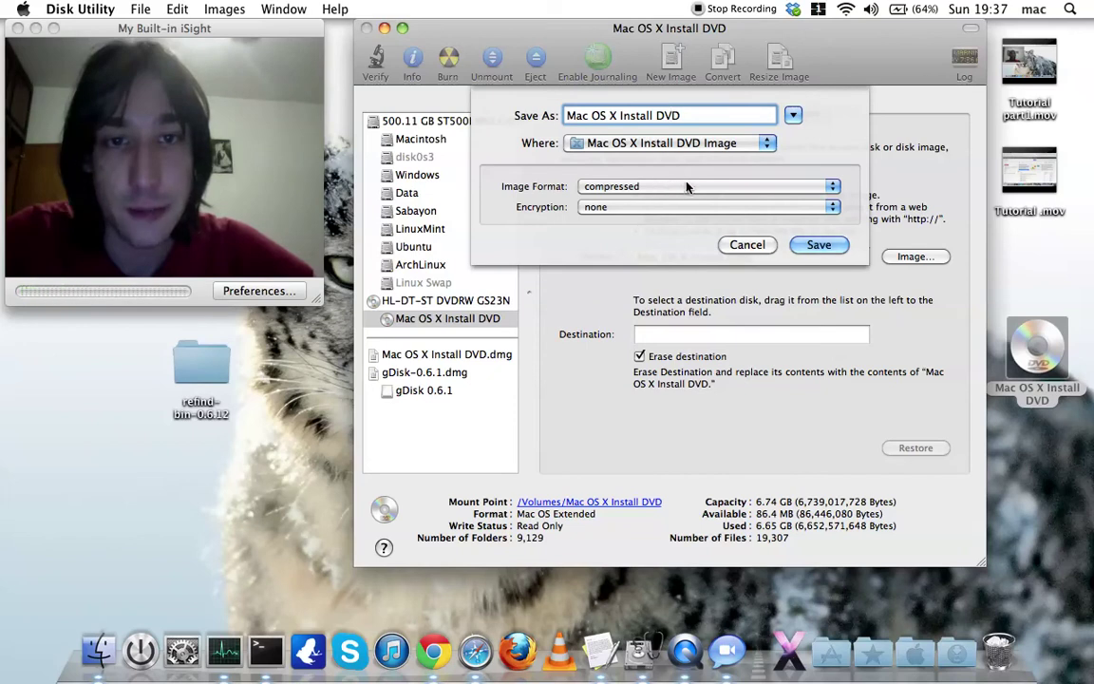
left_click(767, 147)
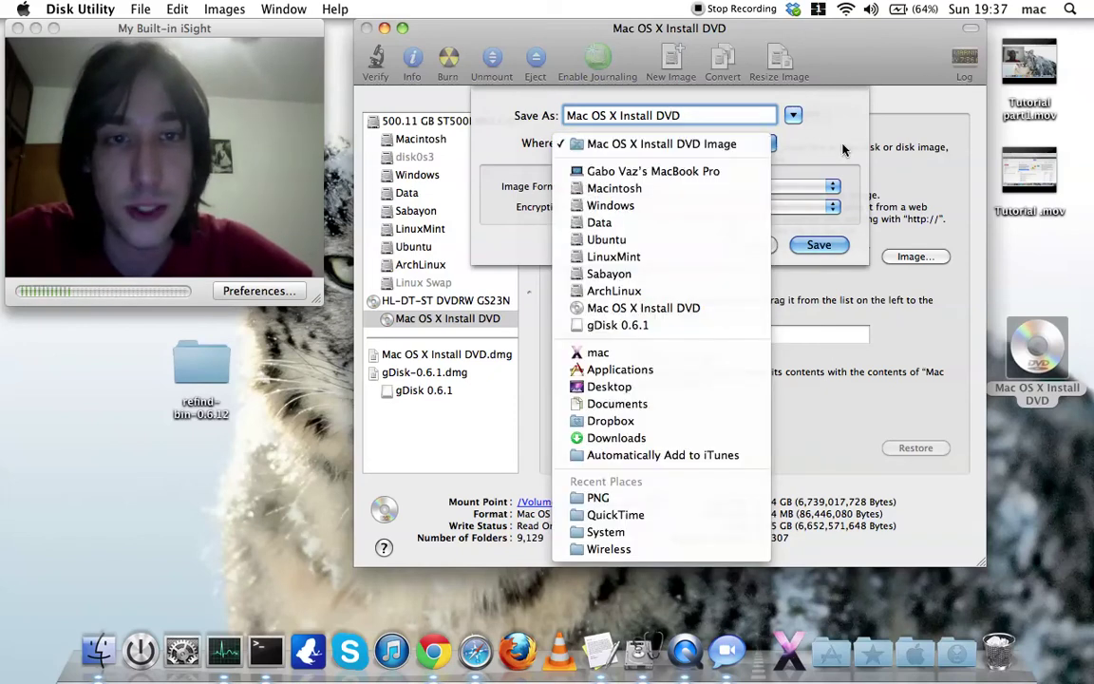
left_click(699, 147)
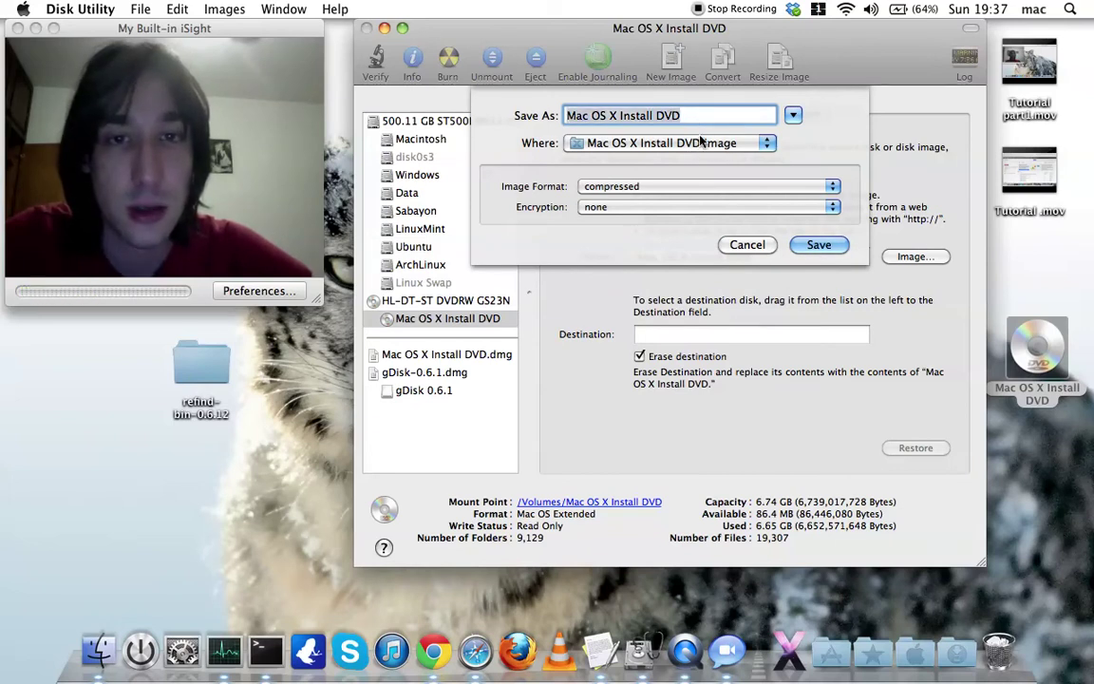
left_click(694, 117)
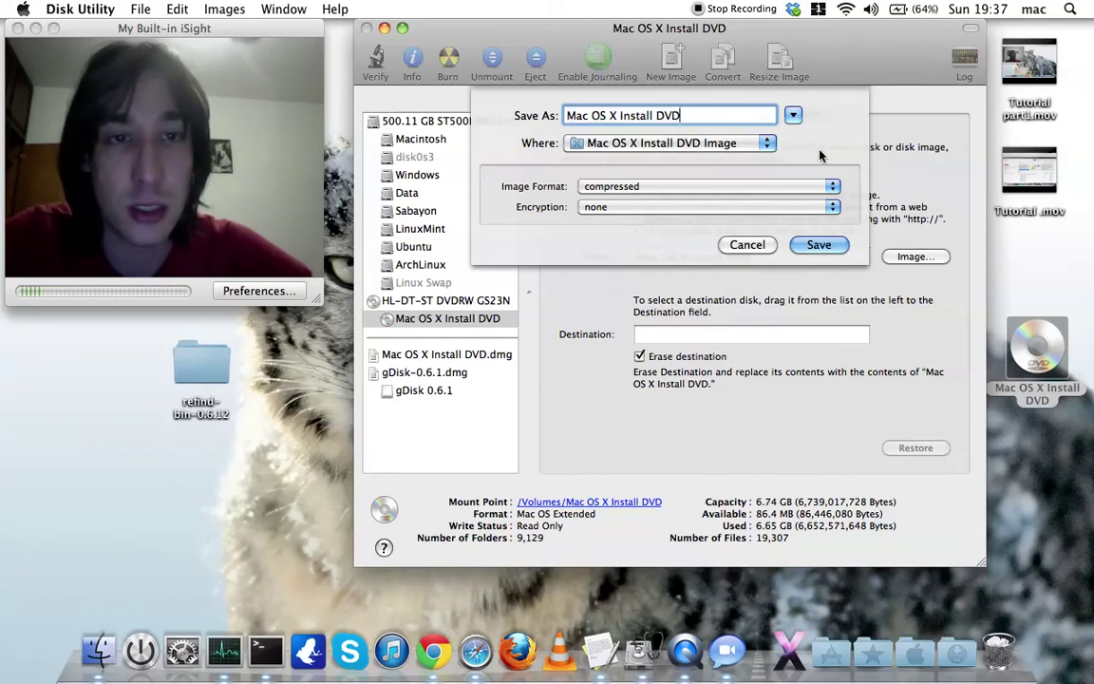
left_click(747, 245)
mouse_move(781, 27)
left_mouse_down()
mouse_move(717, 112)
mouse_move(755, 38)
mouse_move(775, 28)
left_mouse_up()
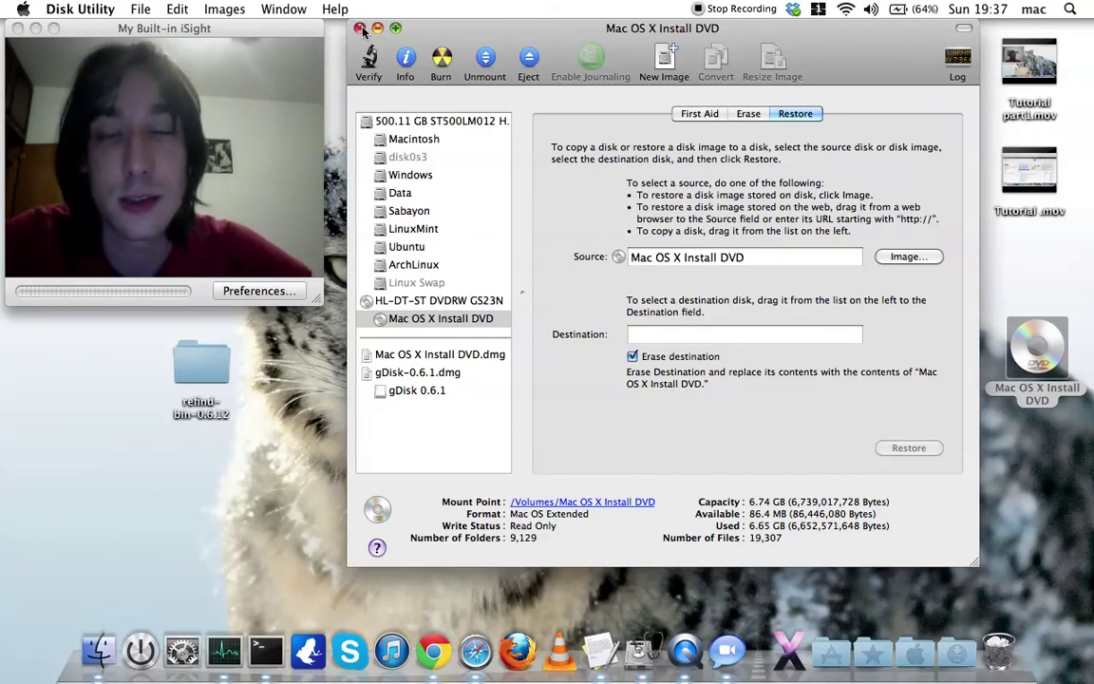
mouse_move(468, 23)
left_mouse_down()
mouse_move(499, 31)
mouse_move(473, 24)
left_mouse_up()
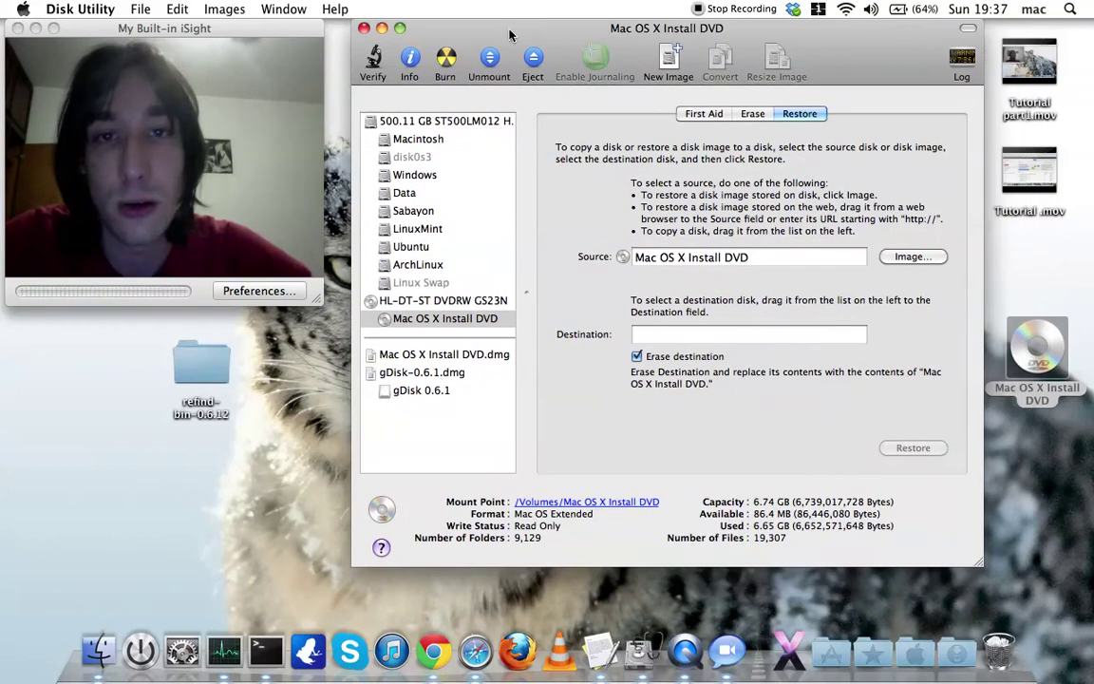
left_click_drag(632, 45, 643, 51)
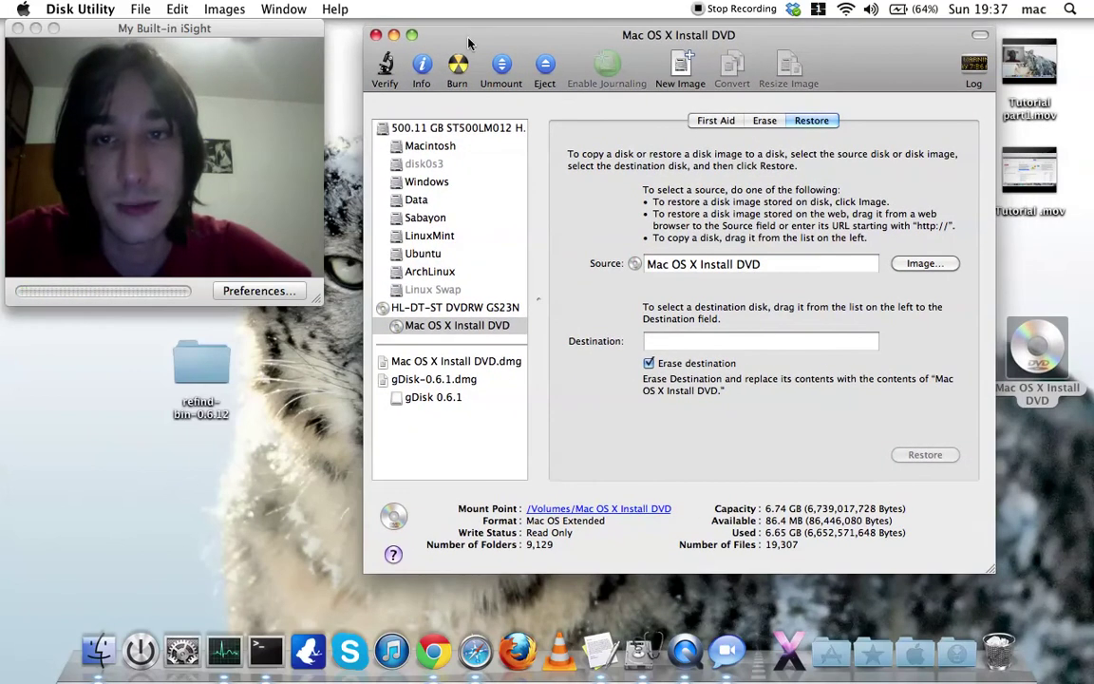
Step: Switch to Finder, select Mac OS X Install DVD.dmg in its folder, and move the window clear of Disk Utility's title bar
left_click(97, 651)
left_click_drag(429, 29, 495, 36)
left_click_drag(418, 169, 416, 125)
left_click(427, 183)
key("Return")
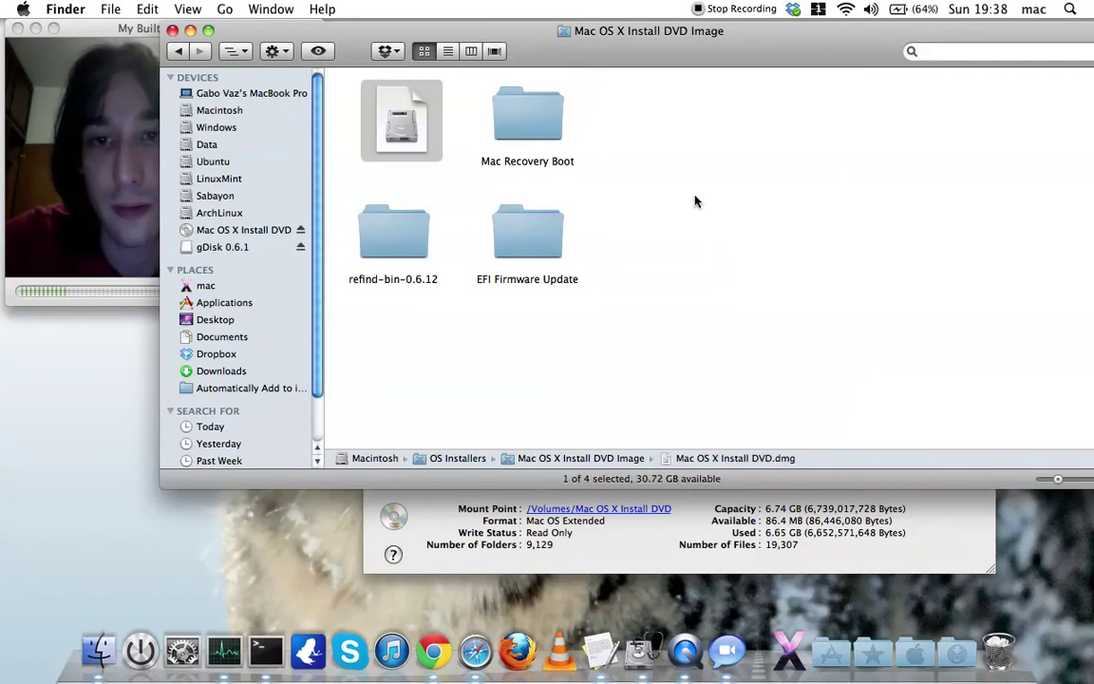
left_click_drag(351, 30, 332, 31)
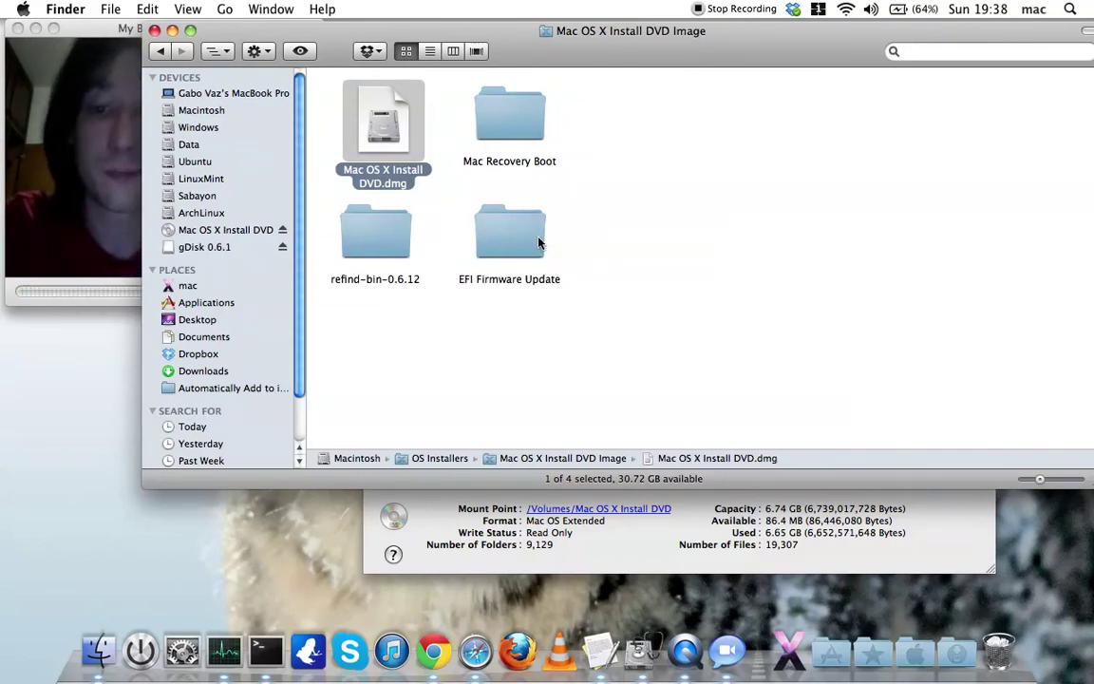
left_click_drag(493, 51, 493, 152)
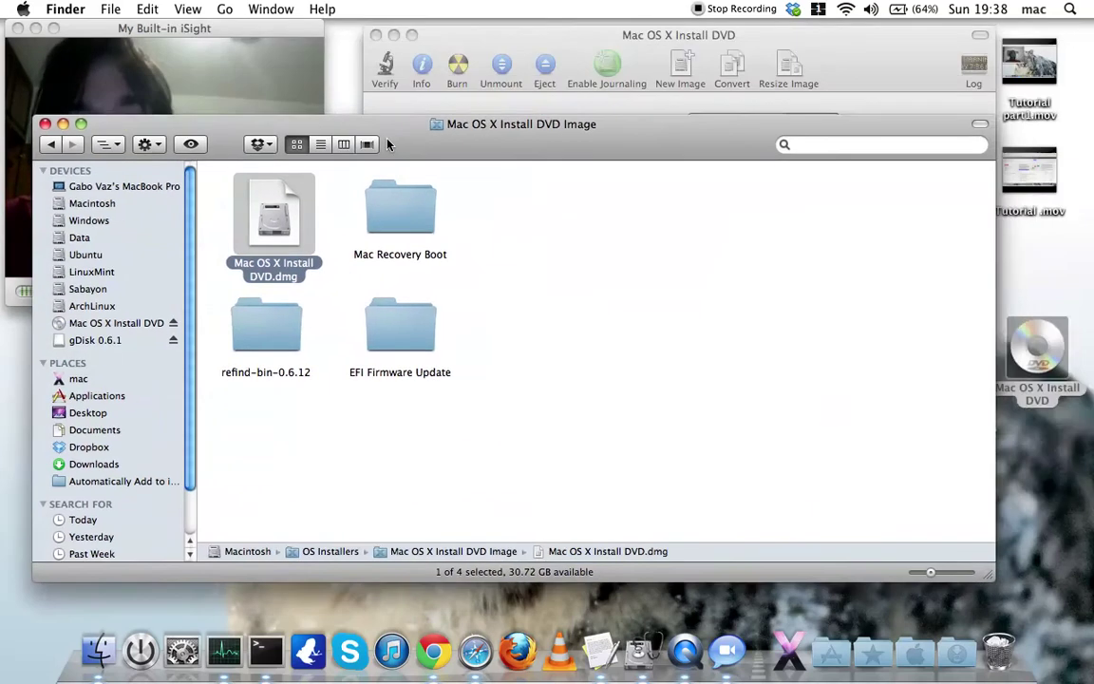
Step: Switch back to Disk Utility, select the Mac OS X Install DVD disc and eject it
left_click(477, 34)
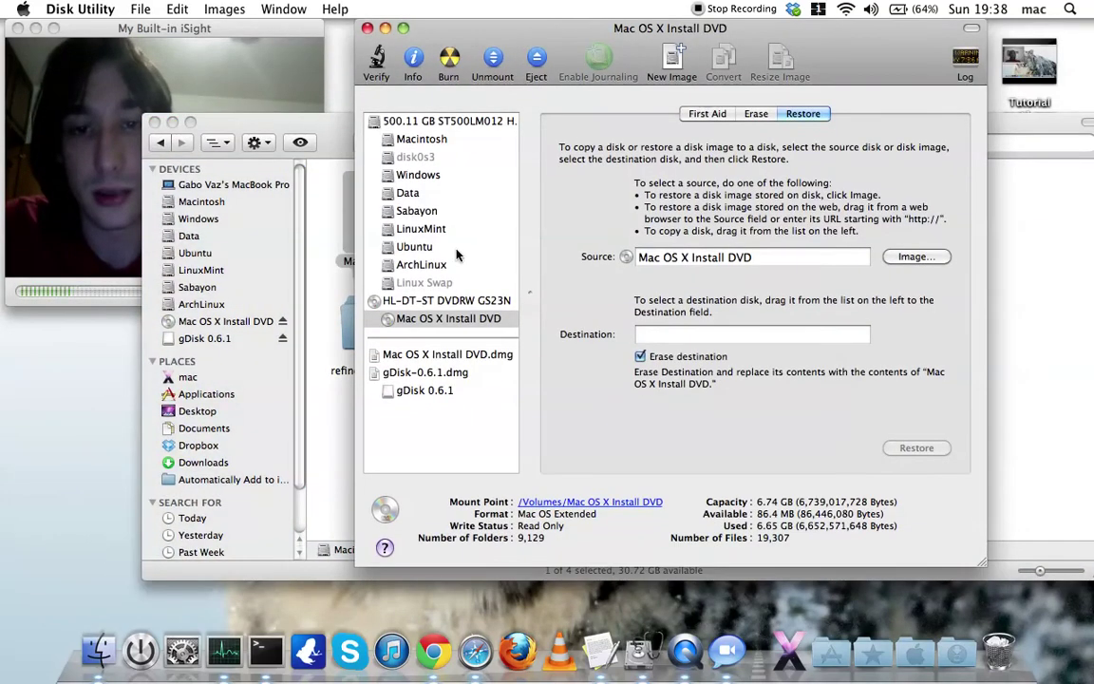
left_click(484, 321)
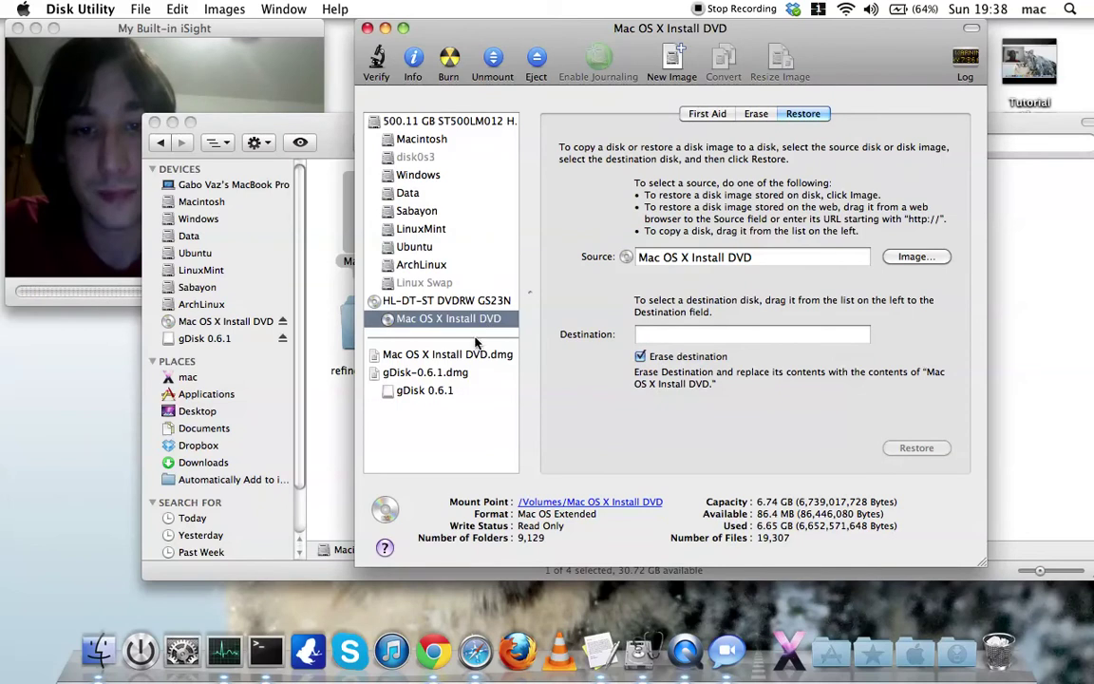
left_click(442, 393)
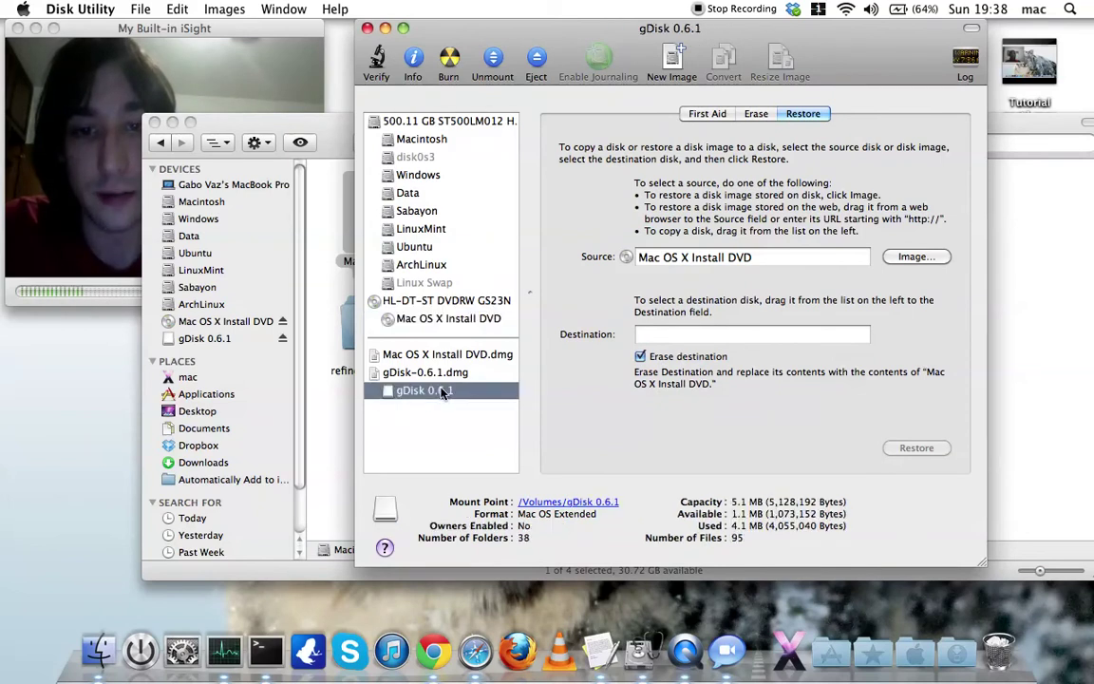
left_click(462, 324)
left_click(538, 59)
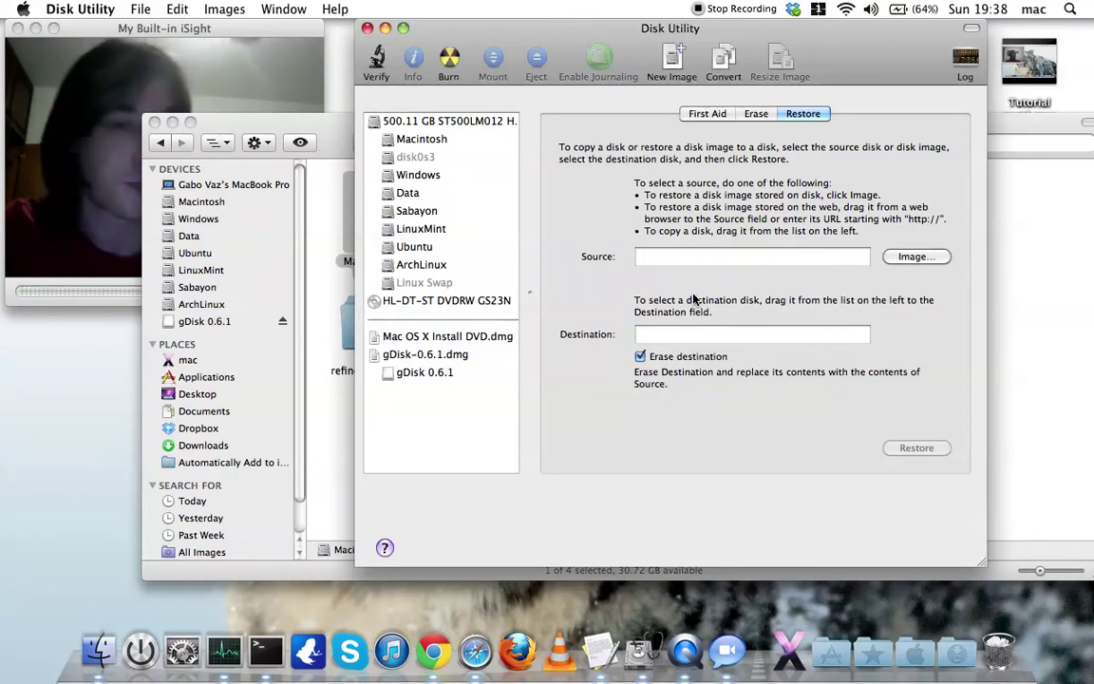
left_click(726, 259)
left_click_drag(846, 45, 829, 29)
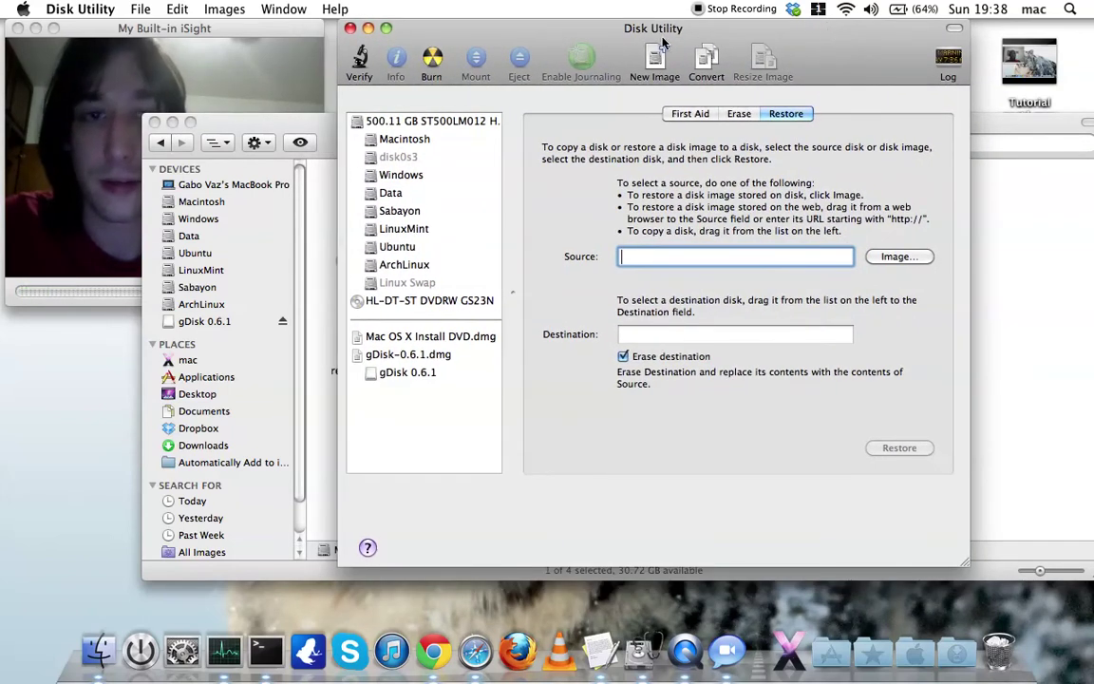
left_click_drag(648, 36, 667, 31)
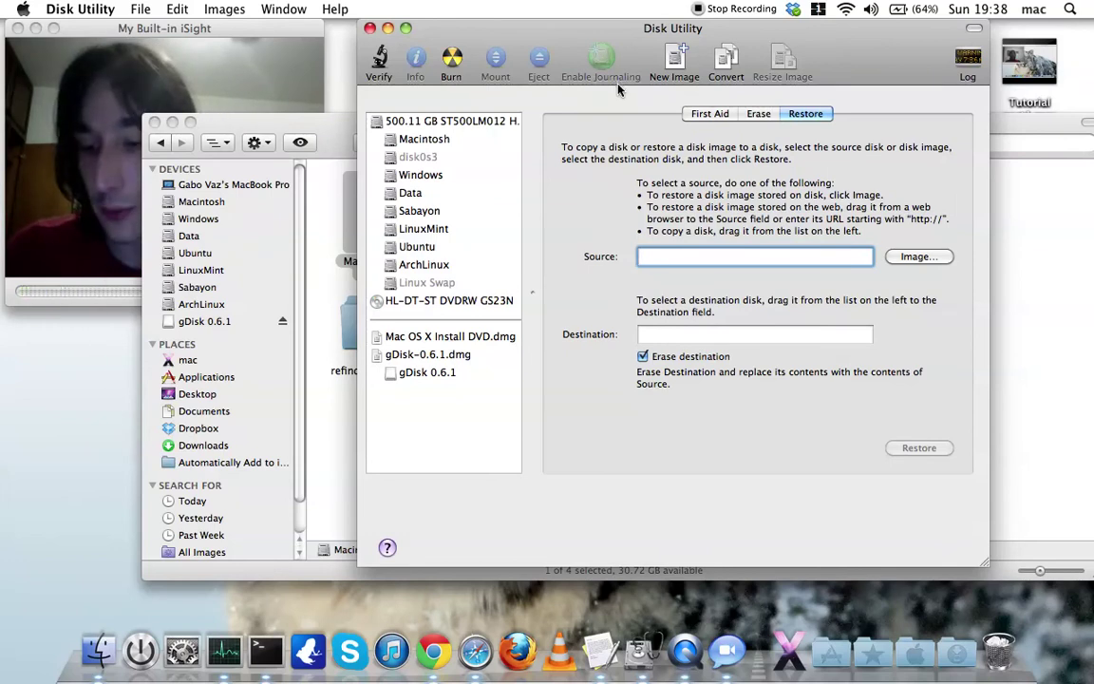
Step: Select the USB ExFAT volume under the 8.02 GB General USB Flash drive
left_click_drag(592, 33, 509, 48)
left_click(345, 339)
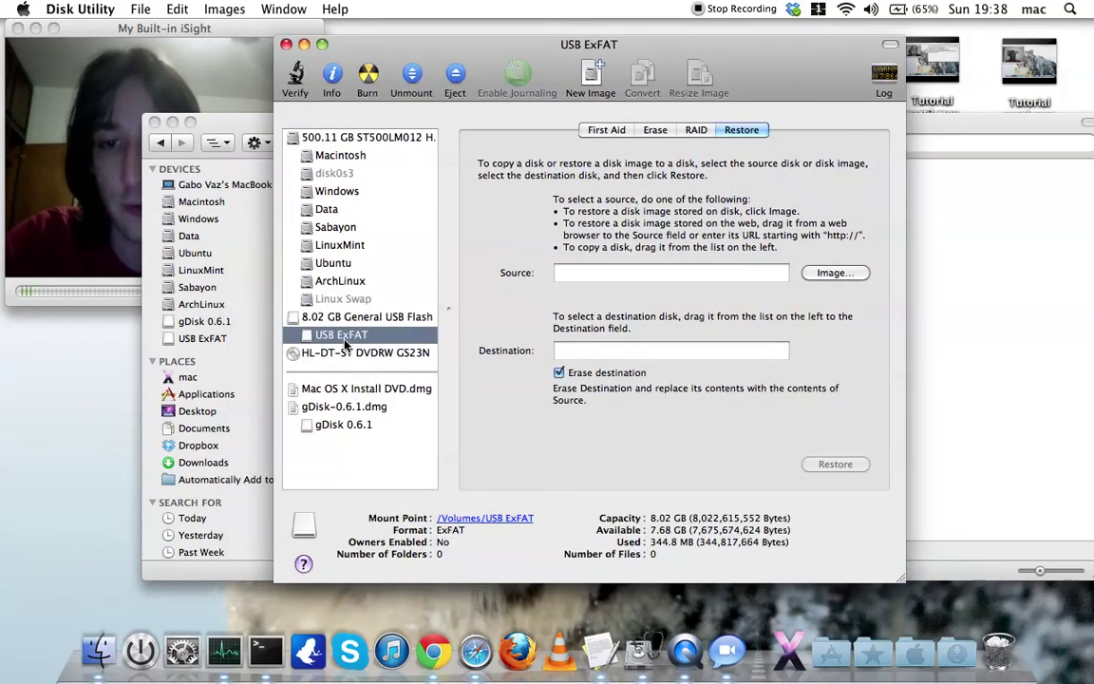
key("Up")
key("Down")
key("Up")
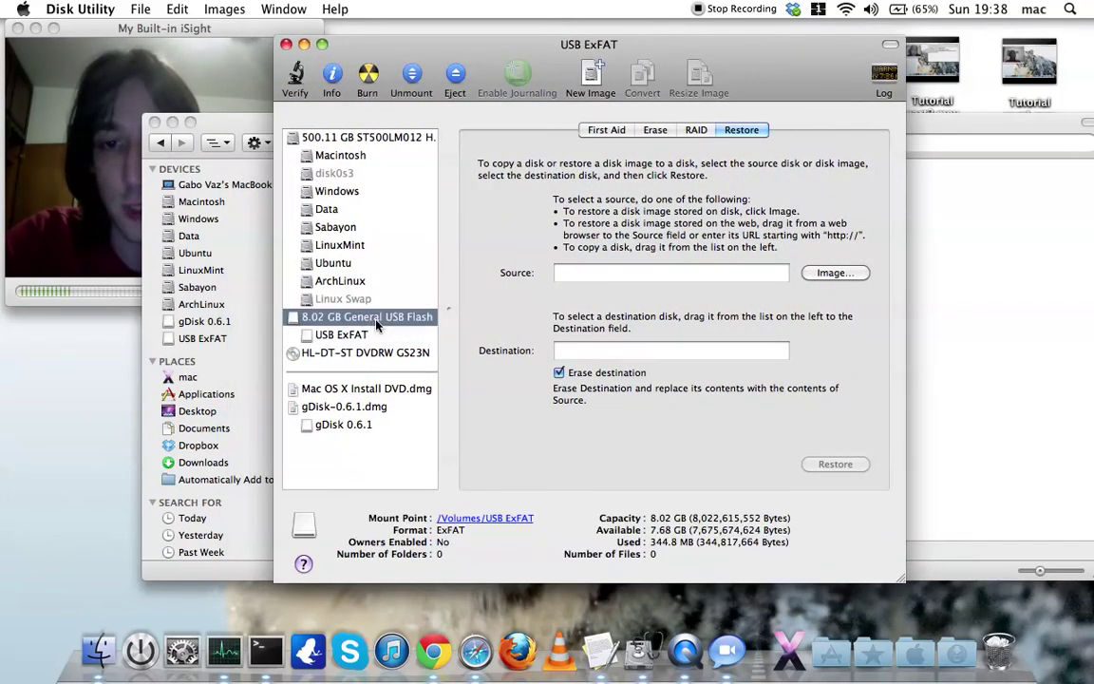
key("Down")
key("Up")
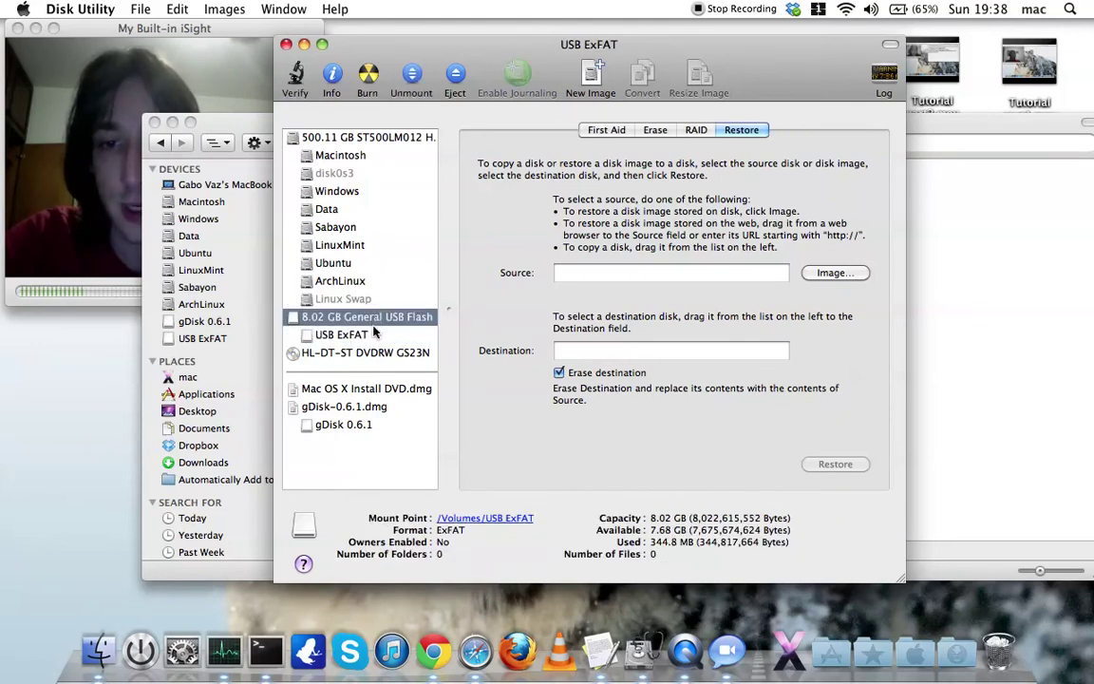
key("Down")
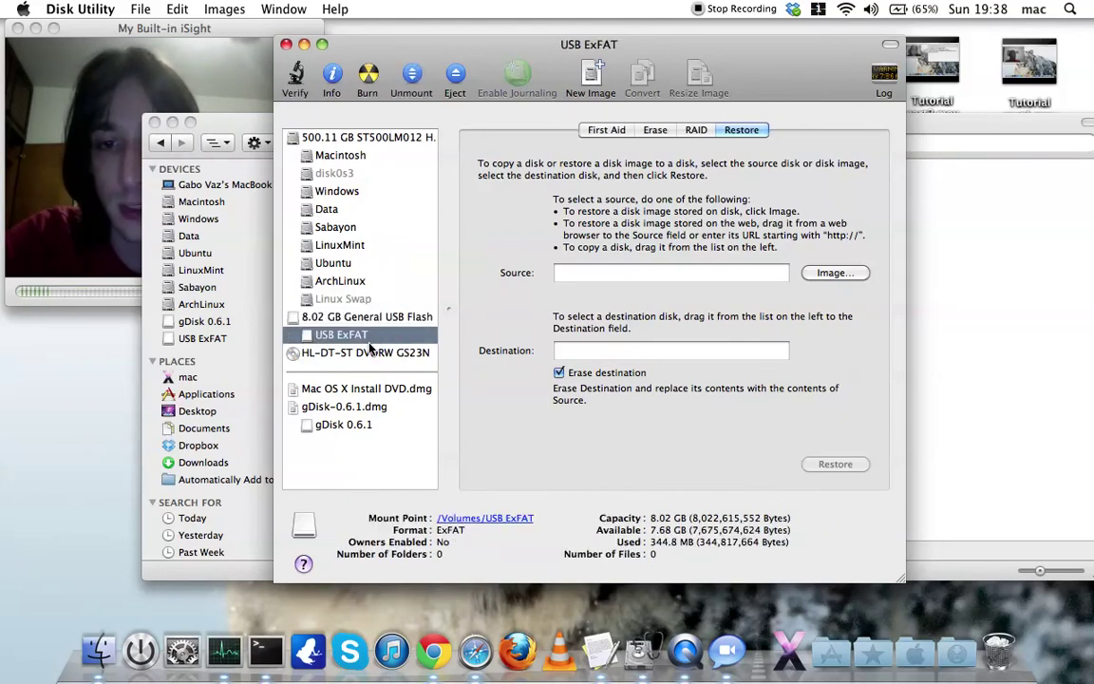
key("Down")
key("Up")
key("Down")
key("Up")
key("Down")
key("Up")
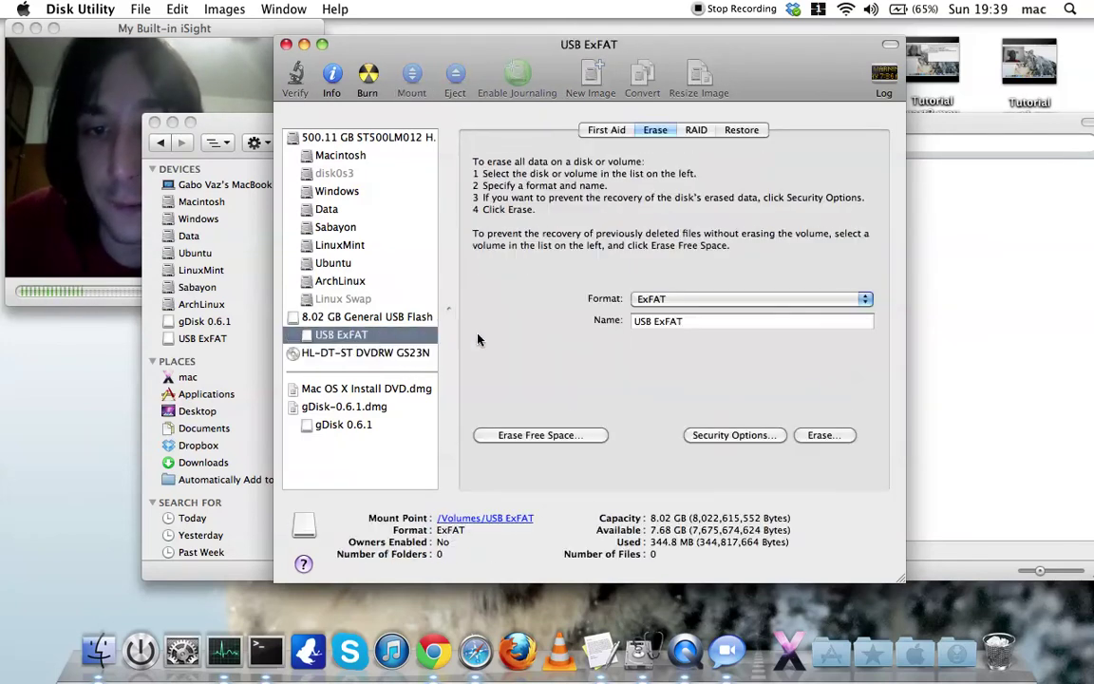
Step: Show the Restore options beside the Finder window and set Mac OS X Install DVD.dmg as the source
left_click(740, 131)
left_click(557, 274)
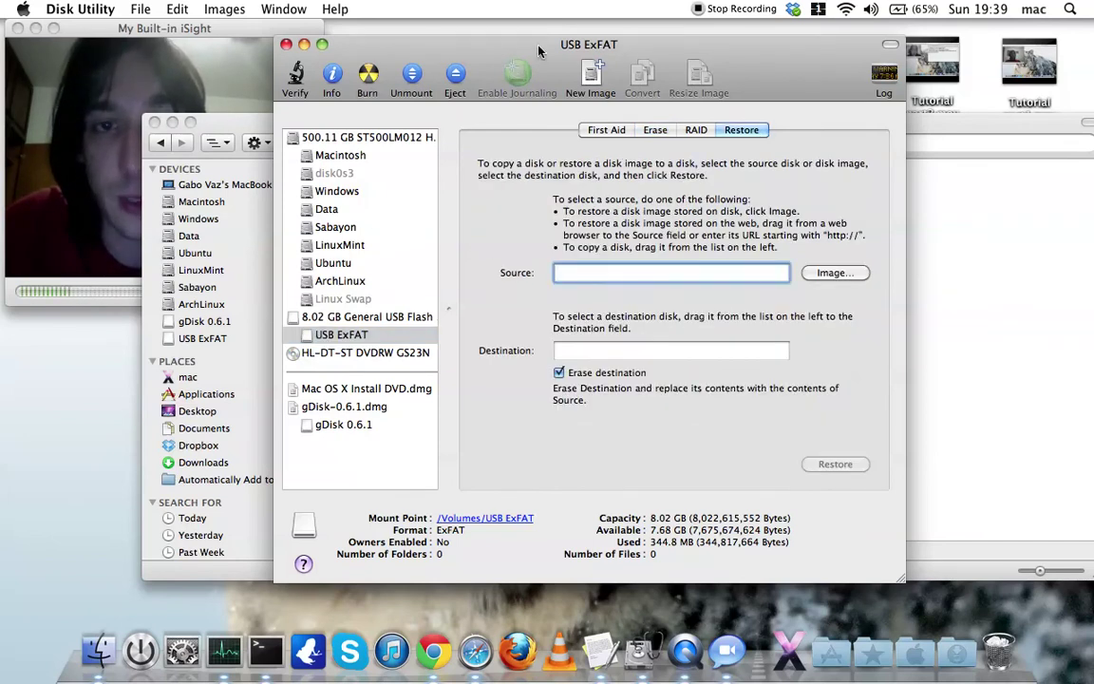
left_click_drag(539, 50, 784, 41)
left_click(401, 255)
left_click_drag(649, 121, 558, 158)
left_click(699, 42)
left_click_drag(698, 42, 658, 41)
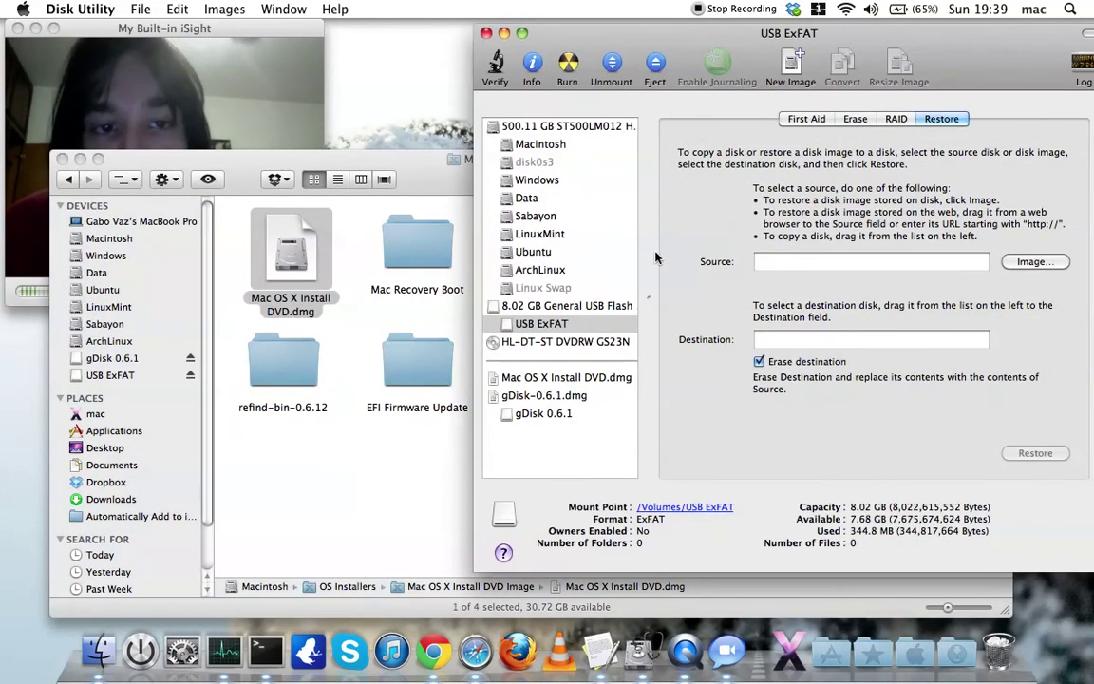
left_click_drag(285, 243, 746, 264)
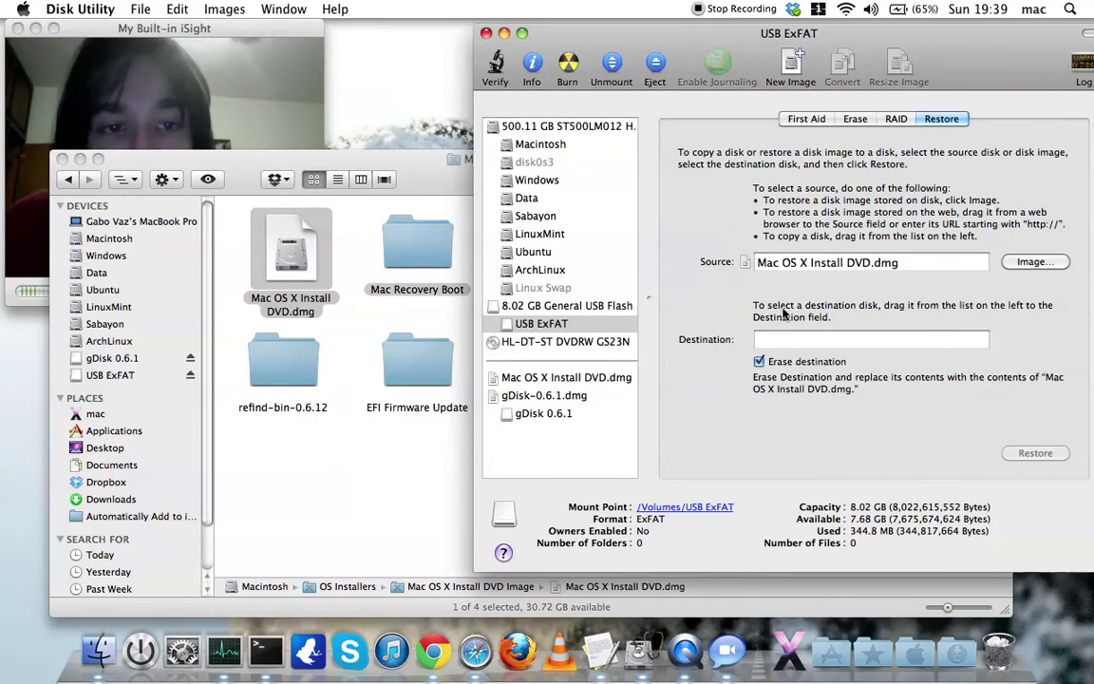
Step: Set the USB ExFAT volume as the restore destination for Mac OS X Install DVD.dmg
left_click_drag(573, 326, 734, 335)
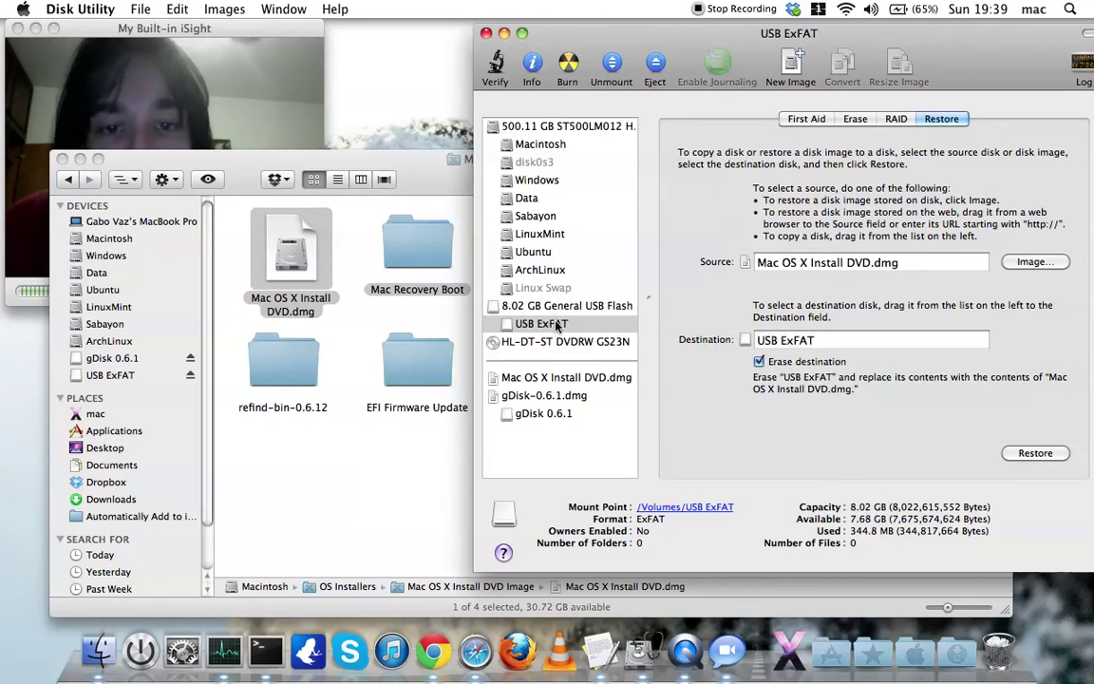
left_click_drag(828, 342, 757, 342)
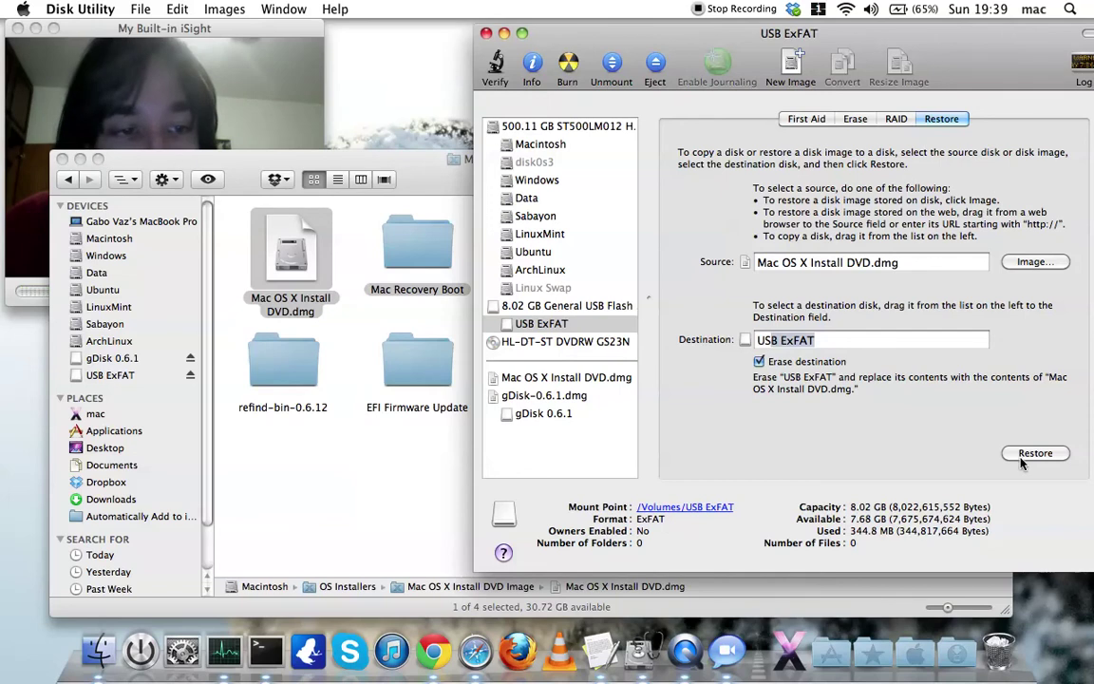
left_click_drag(894, 53, 720, 47)
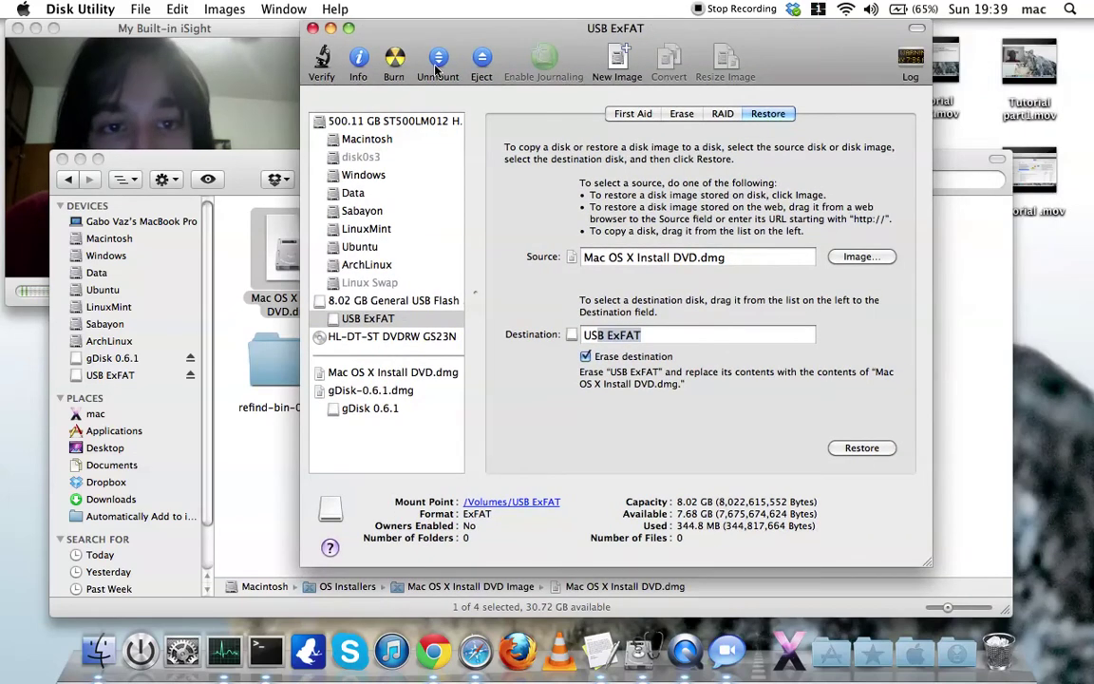
Step: Close the Disk Utility window and the Mac OS X Install DVD Image folder window
left_click_drag(257, 159, 292, 139)
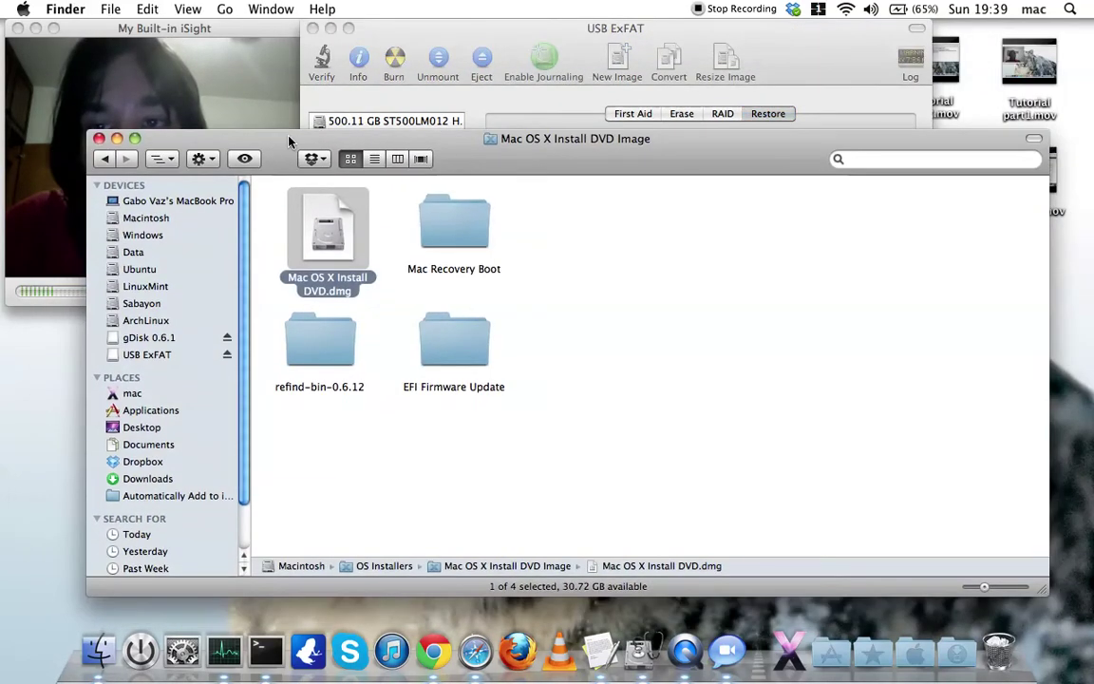
left_click_drag(348, 27, 365, 28)
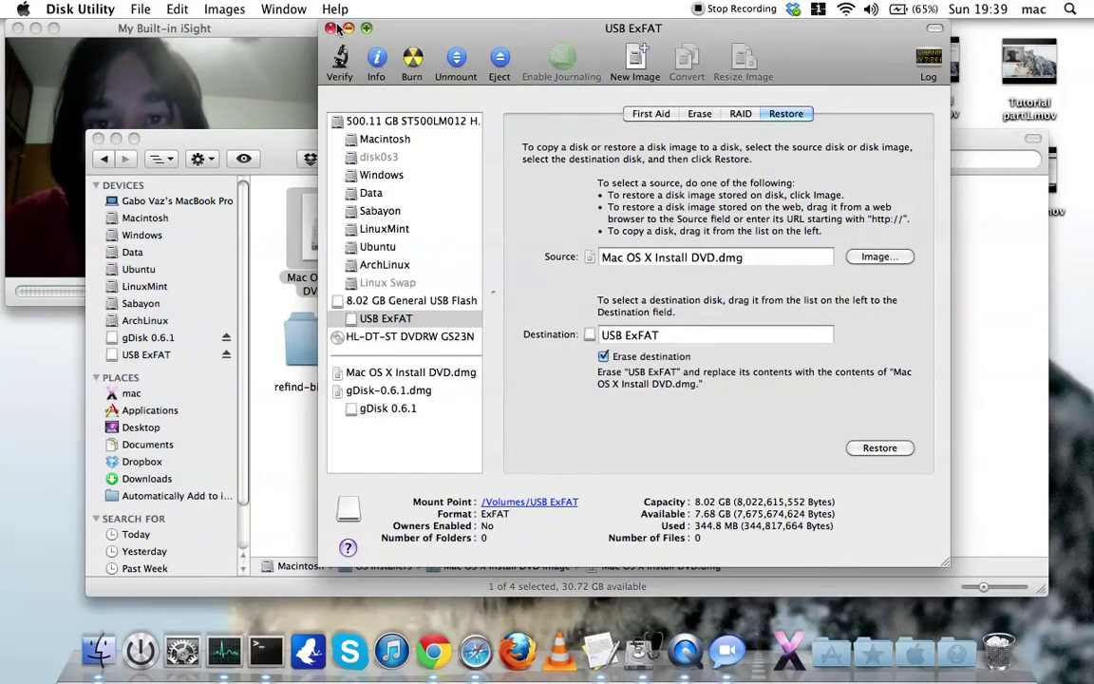
left_click(330, 28)
left_click_drag(438, 139, 503, 23)
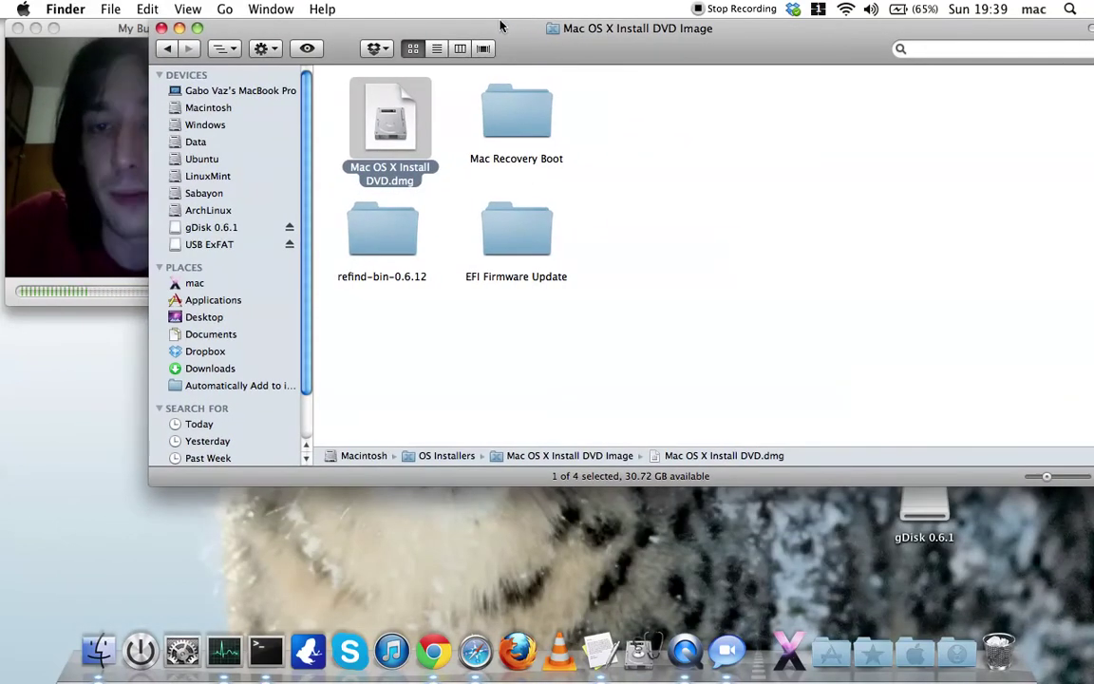
left_click(163, 29)
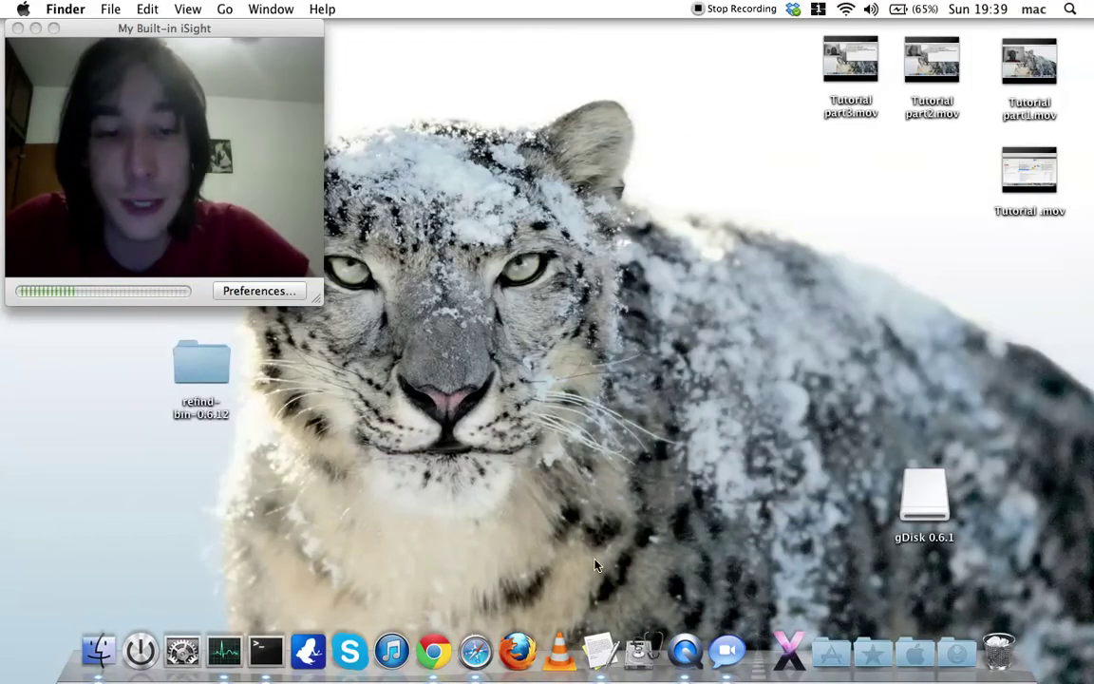
Step: Eject the gDisk 0.6.1 volume from the desktop
left_click_drag(847, 418, 999, 557)
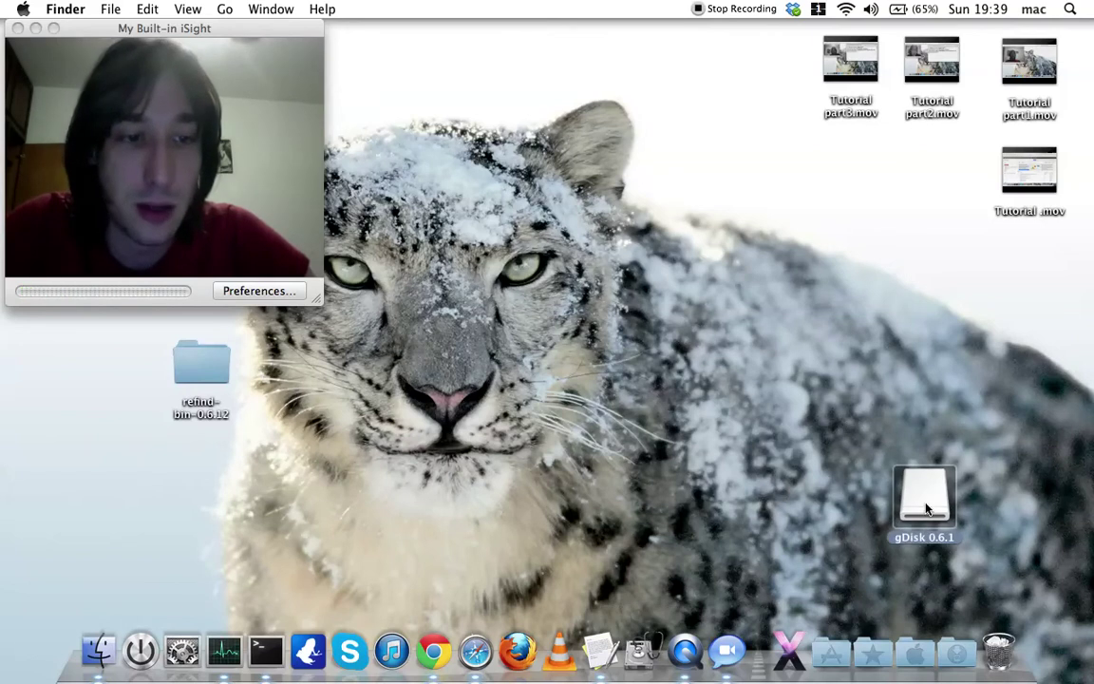
right_click(927, 501)
left_click(845, 382)
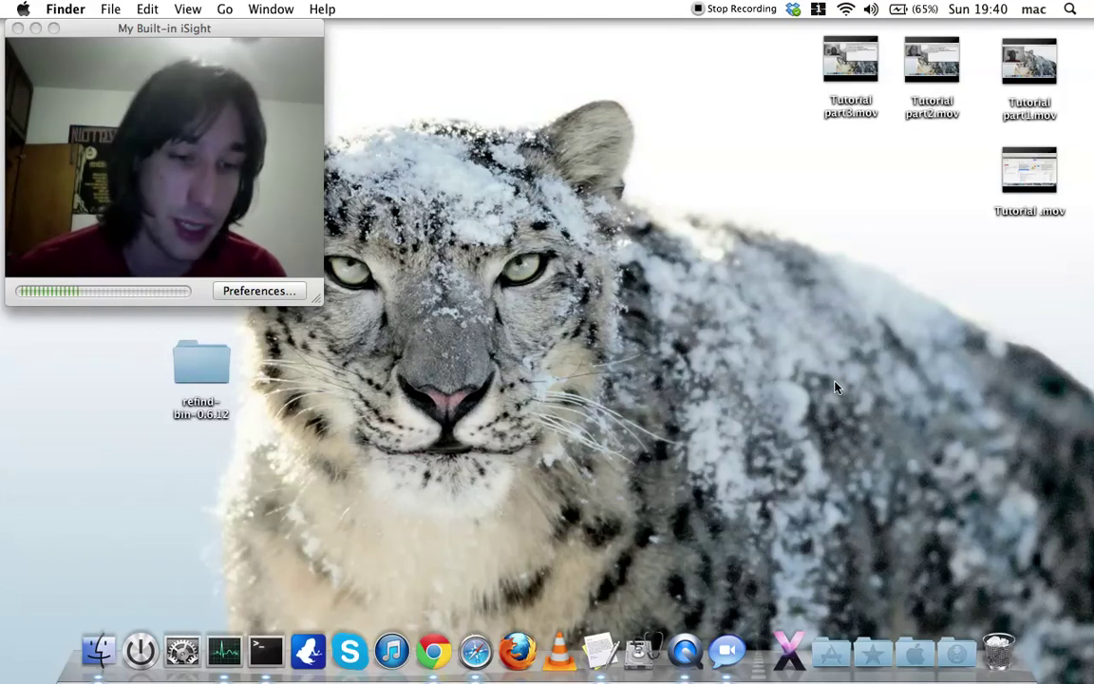
Step: Empty the Trash and confirm permanently erasing its items
right_click(998, 650)
left_click(1003, 609)
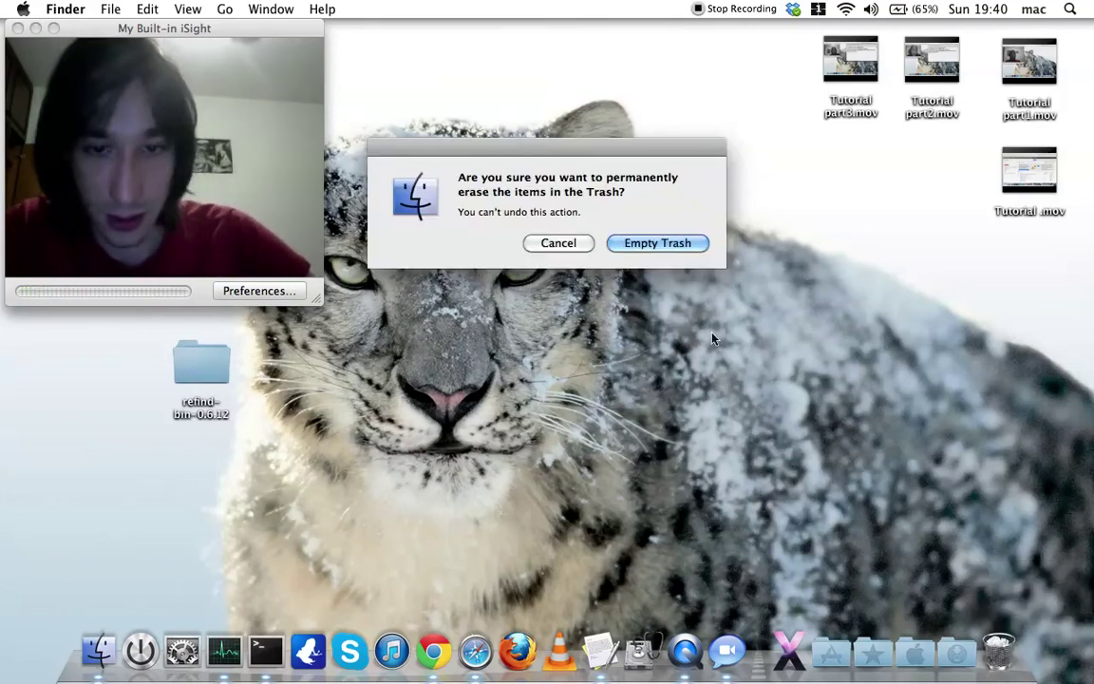
left_click(655, 219)
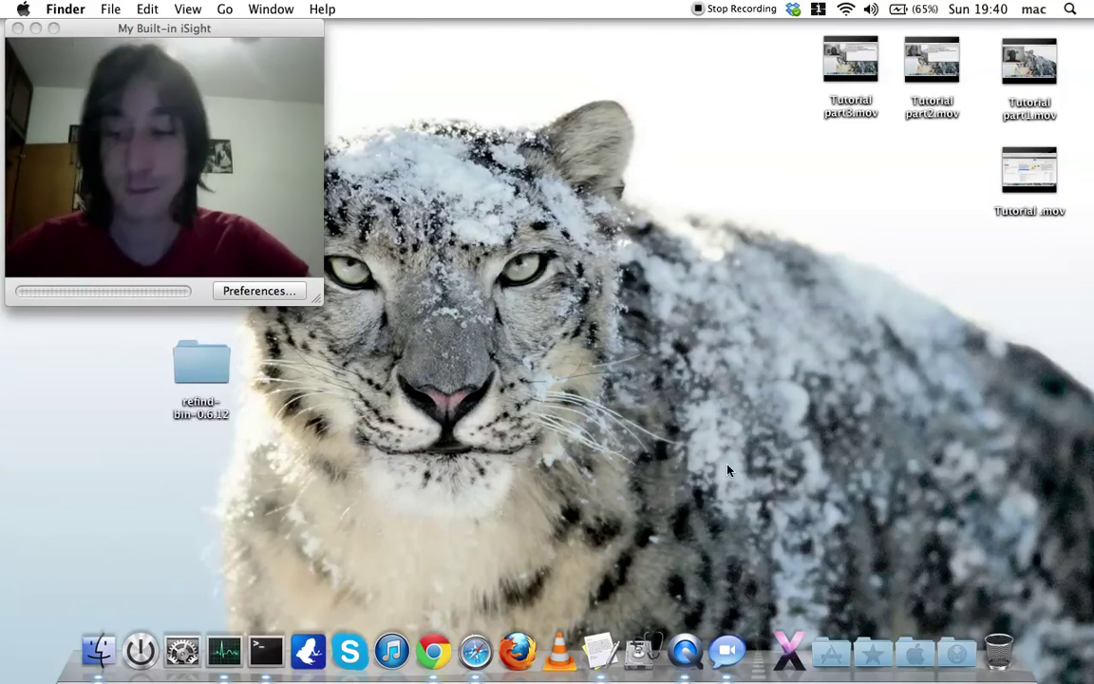
Step: Move the iSight preview aside, eject the USB flash volume behind it, and put the preview back in its corner
left_click_drag(257, 29, 564, 52)
right_click(78, 42)
left_click(95, 78)
left_click_drag(414, 51, 102, 29)
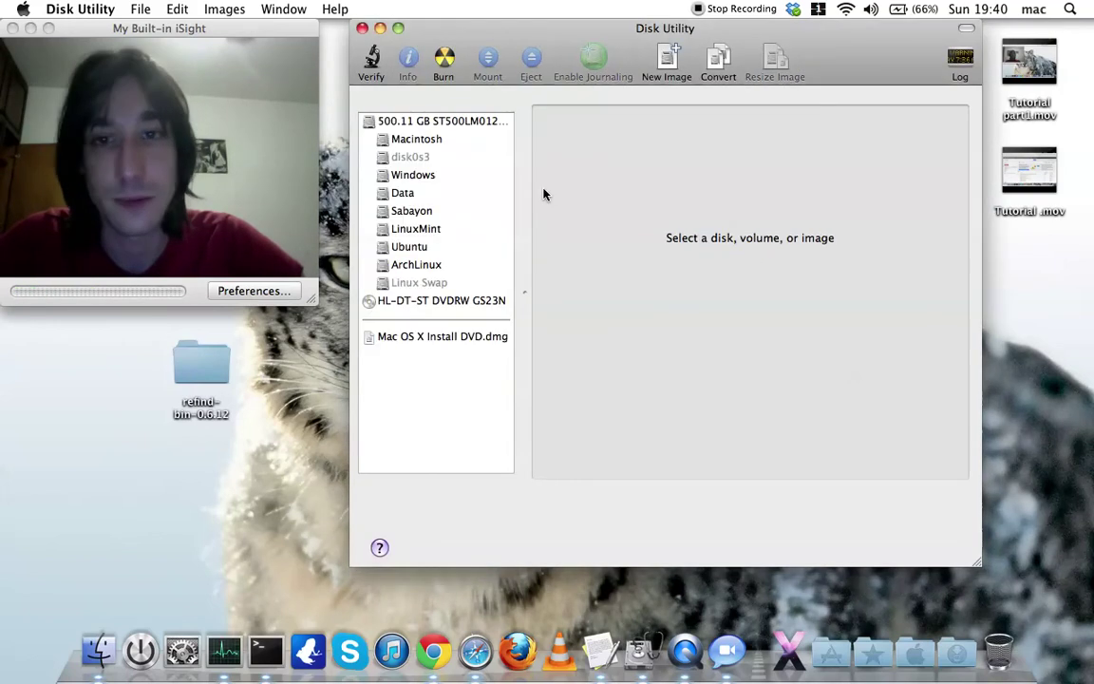
Step: View the details of the Macintosh volume in Disk Utility
left_click(472, 140)
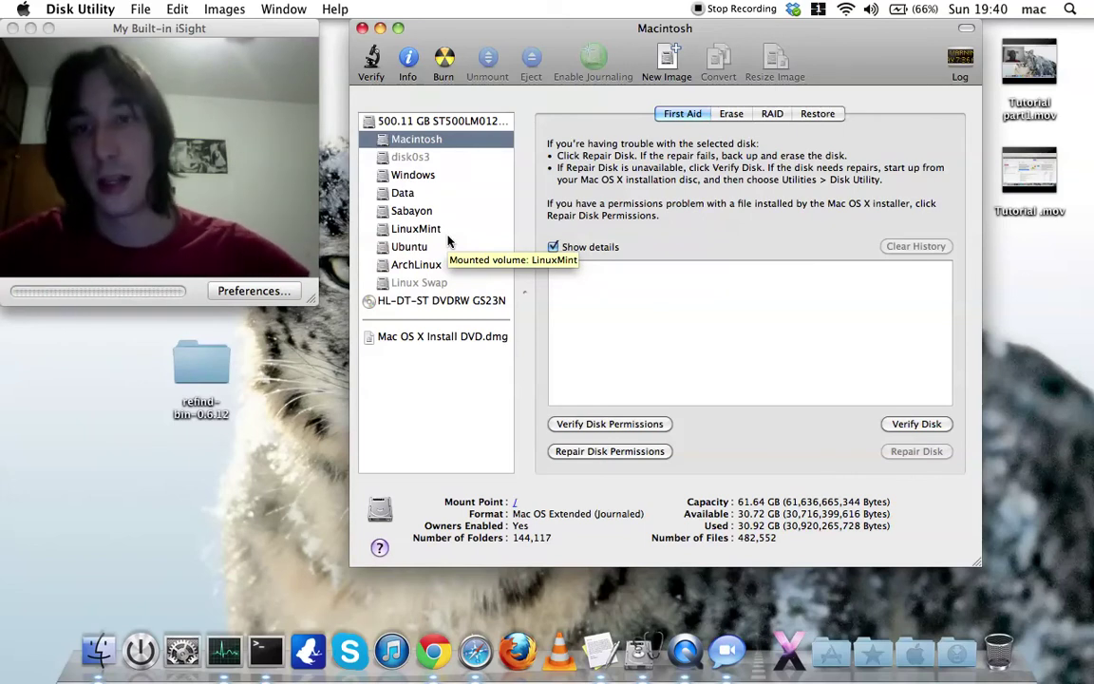
left_click_drag(535, 28, 584, 32)
Step: Switch to the TextEdit notes, highlight Partitioning under 5) Beginning Set Up, and return to Disk Utility with the notes hidden
left_click(600, 651)
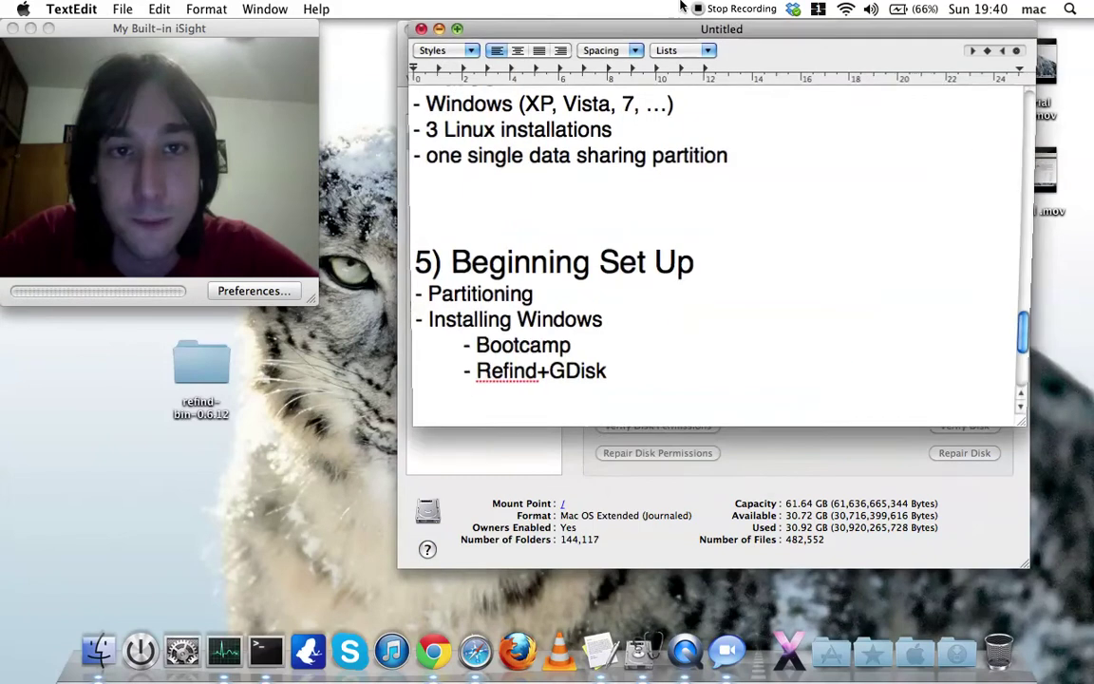
left_click_drag(677, 46, 727, 49)
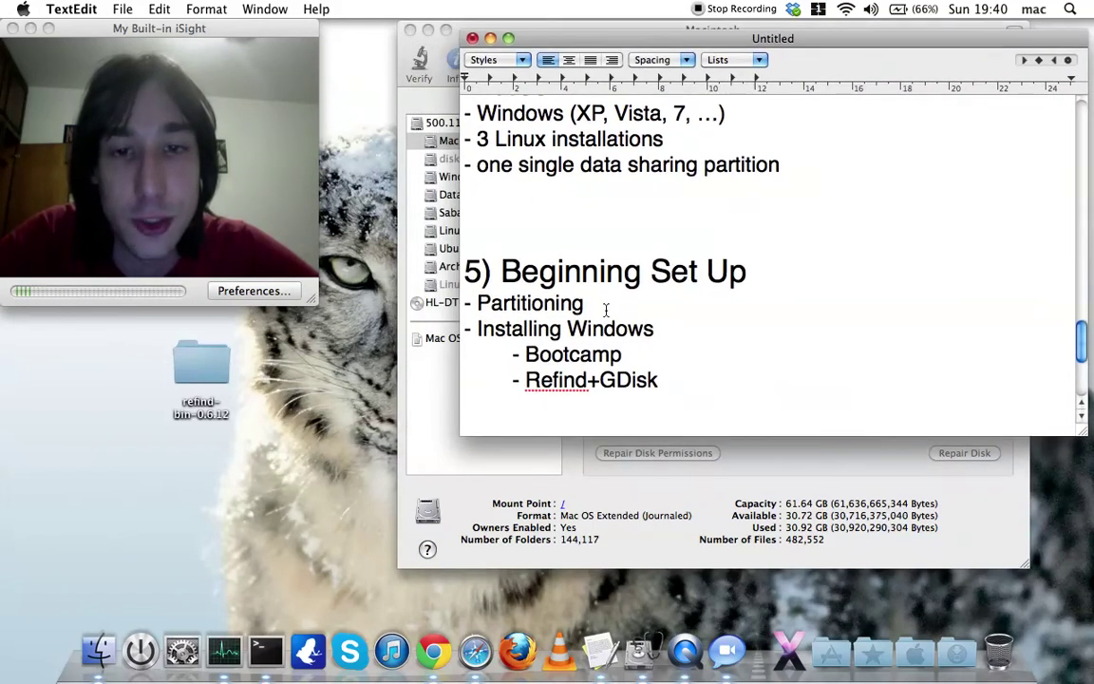
left_click_drag(606, 310, 490, 308)
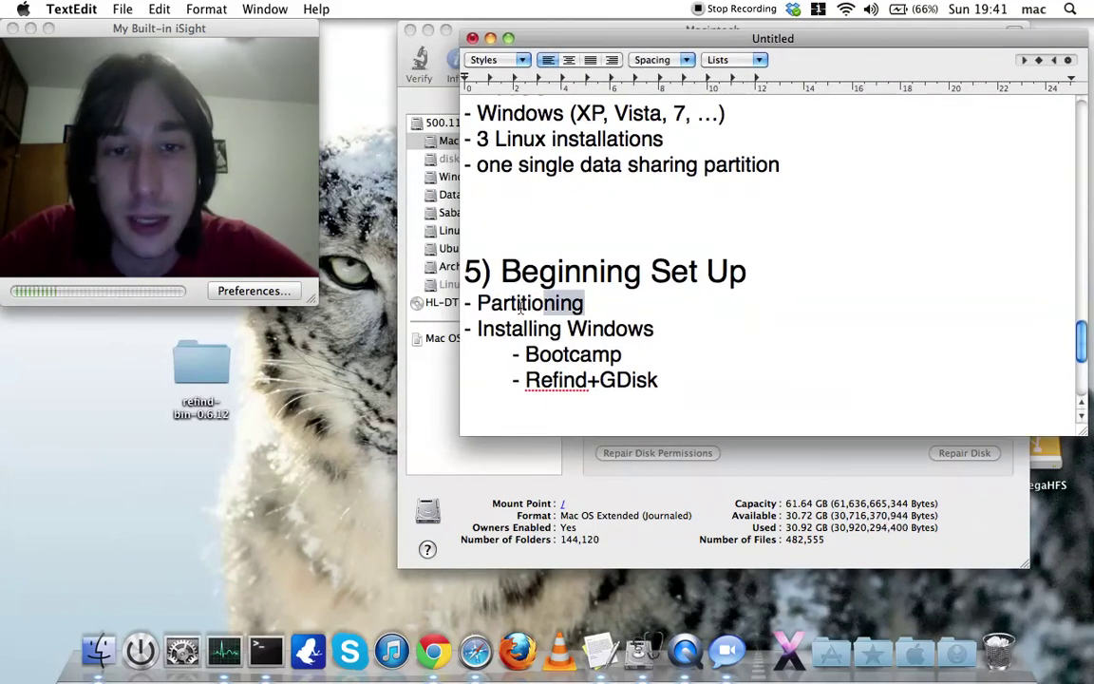
left_click_drag(707, 45, 614, 73)
key("super+h")
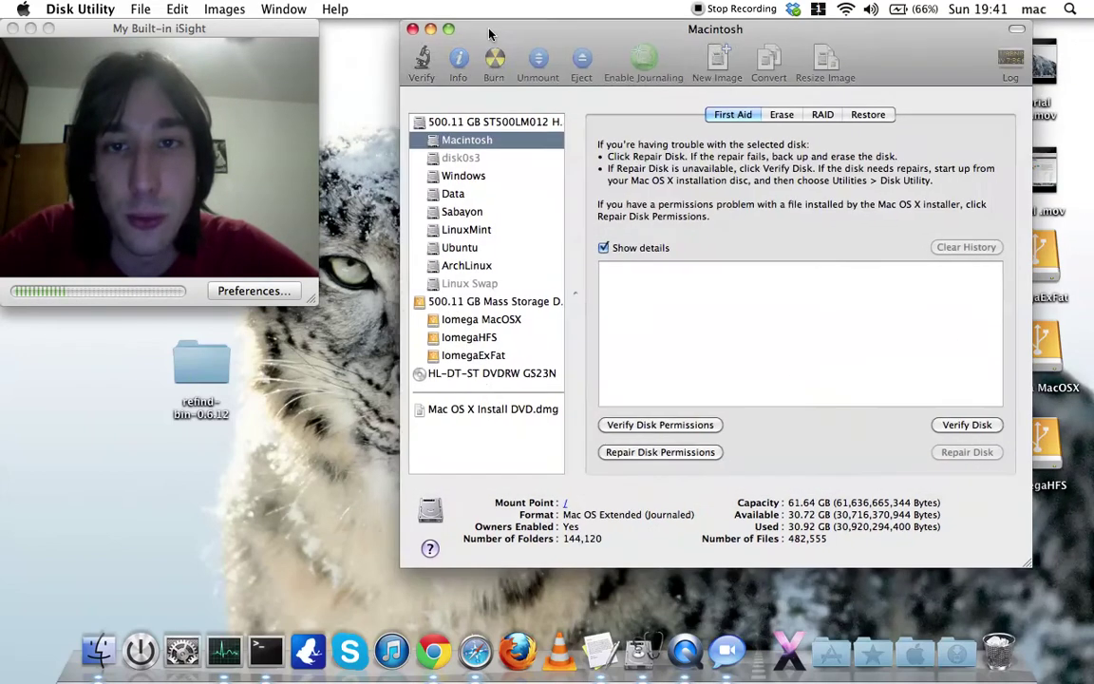
Step: Select the external 500.11 GB Mass Storage disk and show its partition layout, pointing out the internal disk for comparison
left_click(489, 301)
left_click_drag(568, 26, 542, 27)
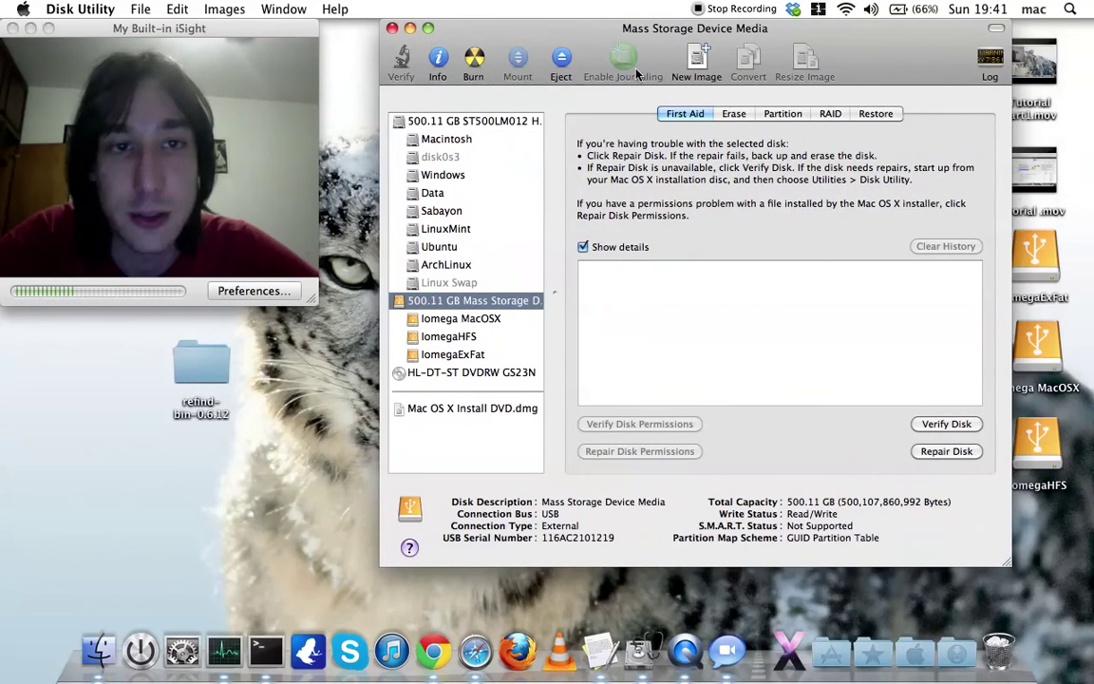
left_click_drag(707, 36, 671, 27)
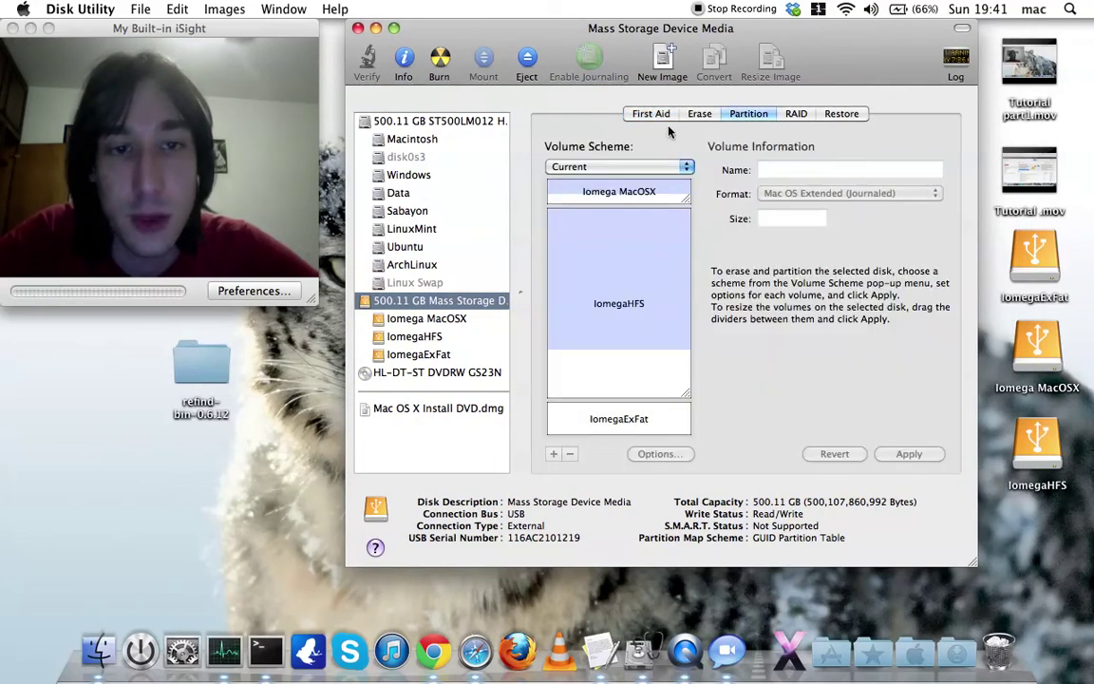
mouse_move(559, 42)
left_mouse_down()
mouse_move(551, 55)
mouse_move(570, 32)
left_mouse_up()
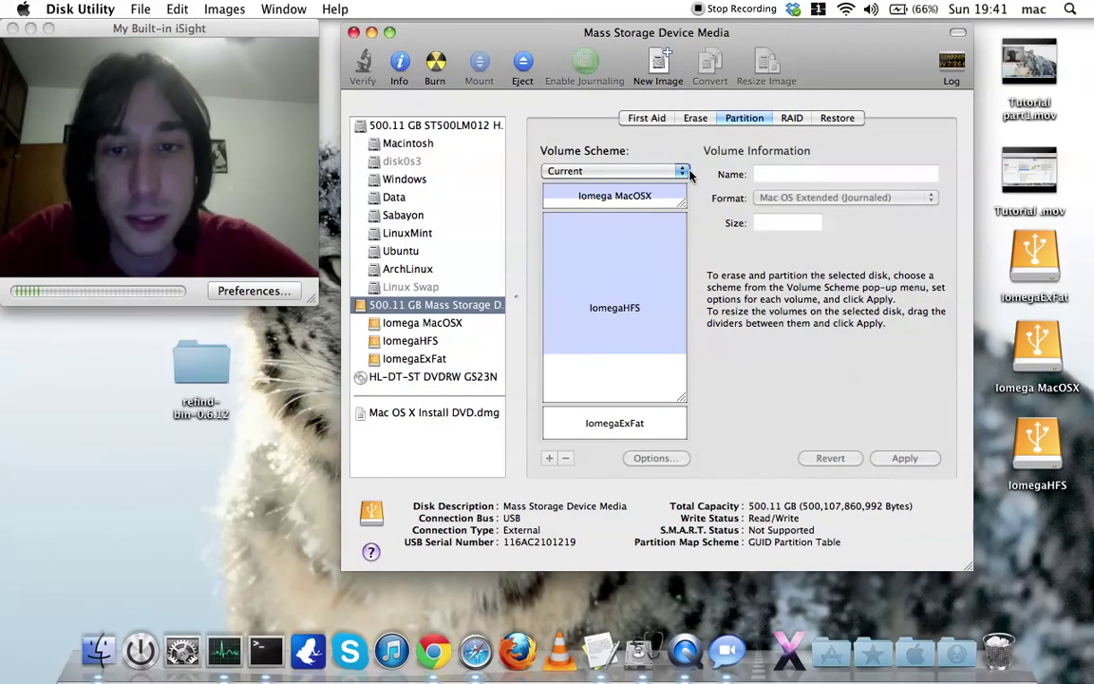
left_click(359, 125)
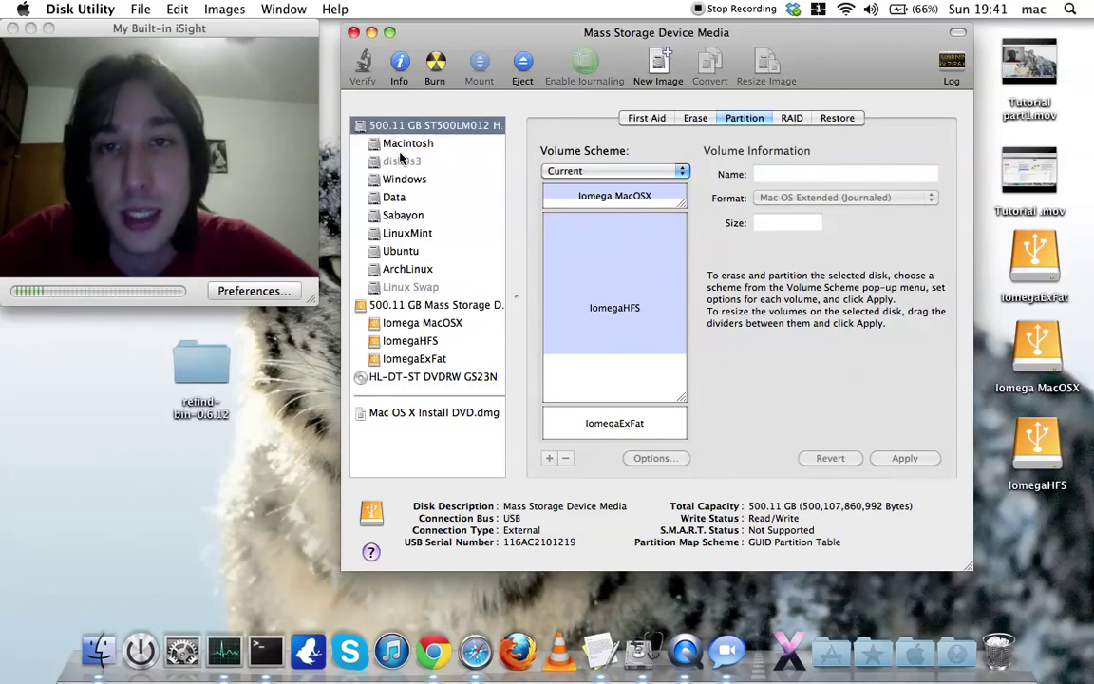
left_click(453, 305)
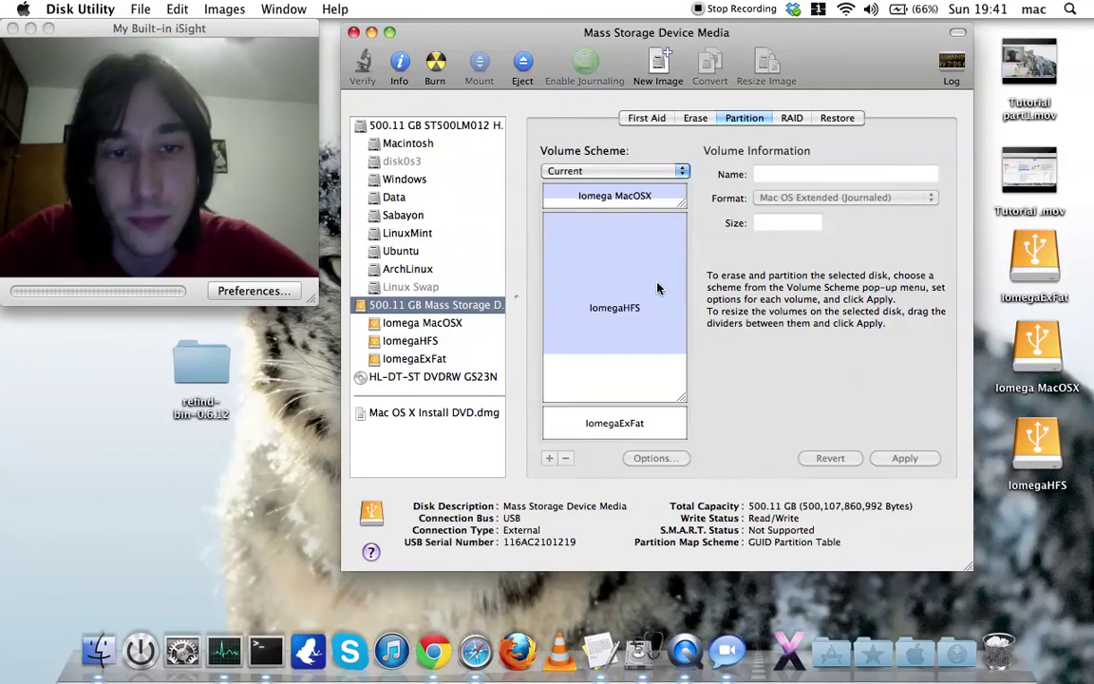
Step: Examine the name, format and size of the Iomega MacOSX, IomegaHFS and IomegaExFat partitions on the external disk
left_click(589, 201)
left_click(646, 306)
left_click(619, 429)
left_click(621, 356)
left_click(613, 196)
left_click(628, 308)
left_click(609, 427)
left_click(623, 366)
left_click(622, 196)
left_click(624, 323)
left_click(624, 197)
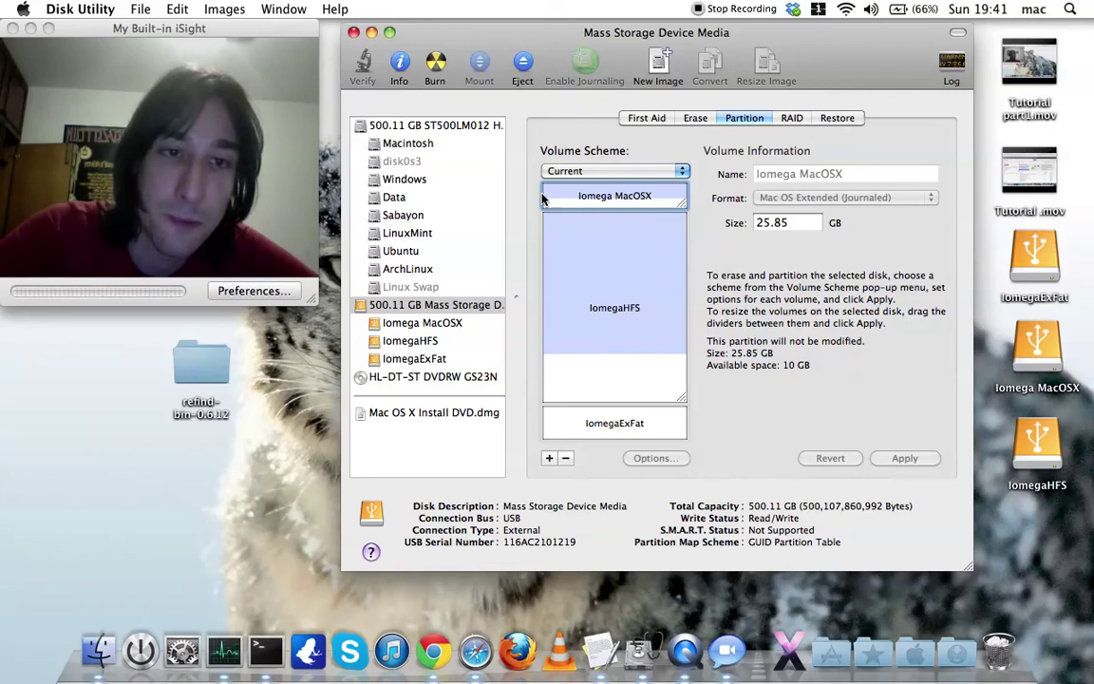
left_click(608, 295)
left_click(621, 200)
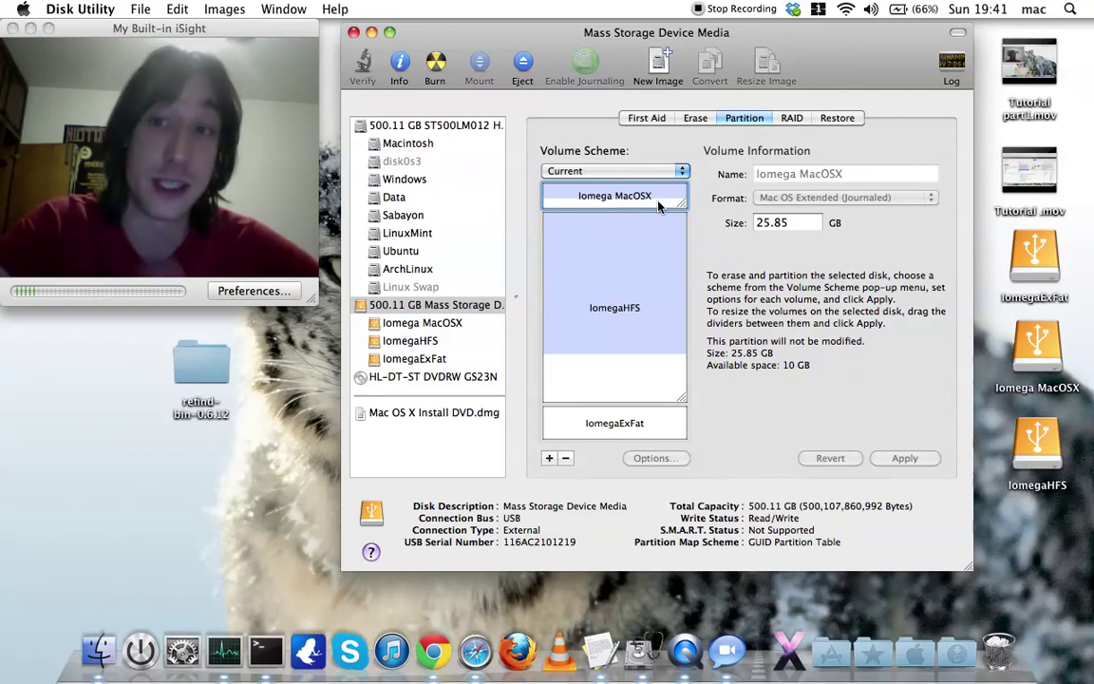
left_click(626, 214)
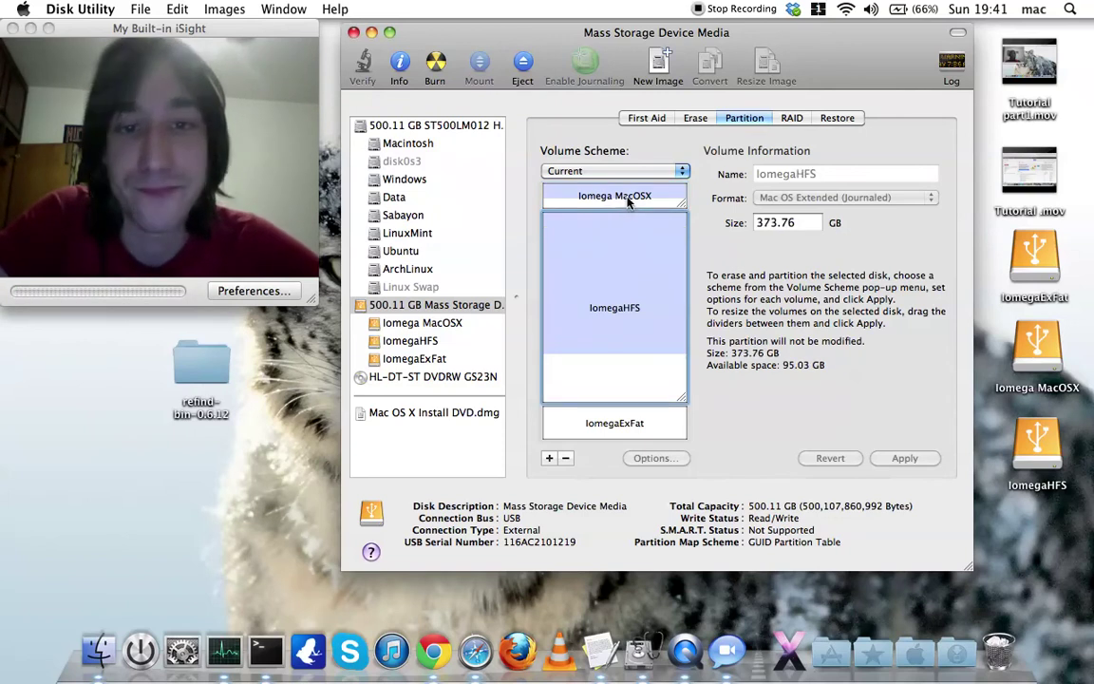
left_click(625, 196)
left_click(655, 323)
left_click(659, 425)
left_click(642, 241)
left_click(636, 198)
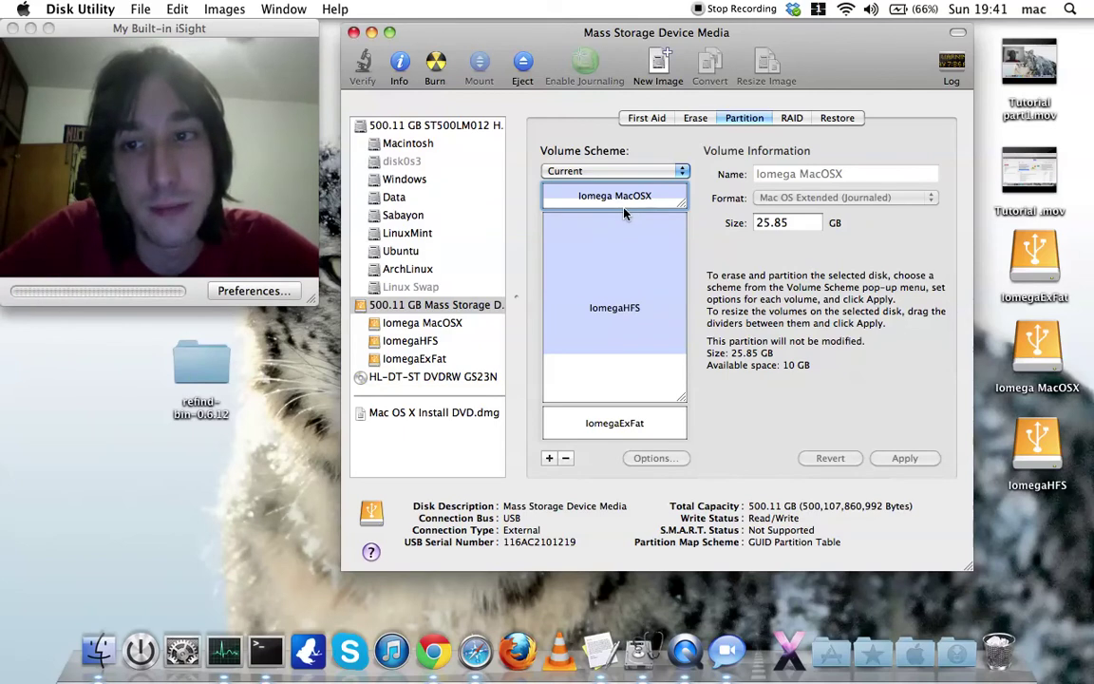
left_click_drag(714, 31, 712, 28)
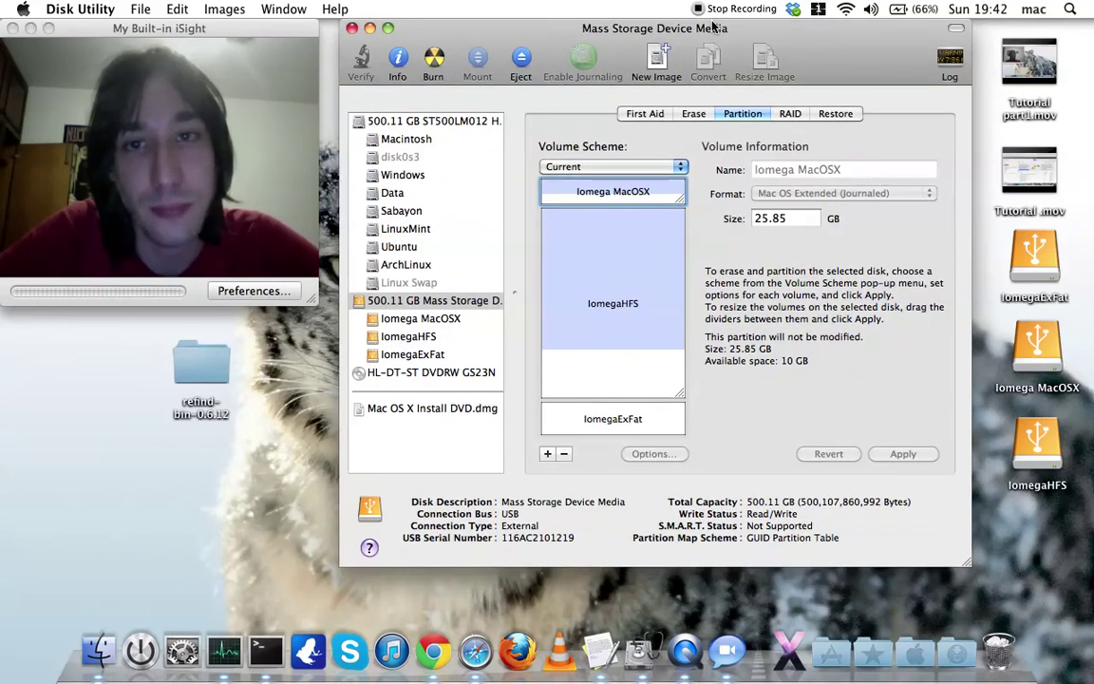
left_click(622, 304)
left_click(622, 191)
left_click(620, 410)
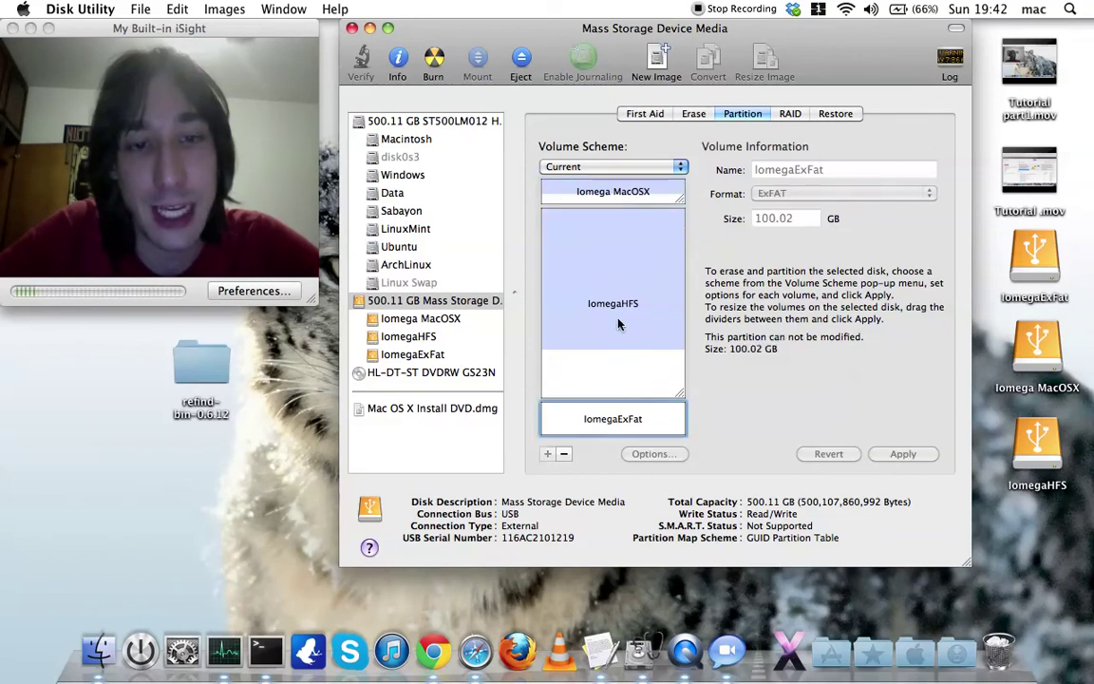
left_click(617, 202)
left_click(632, 193)
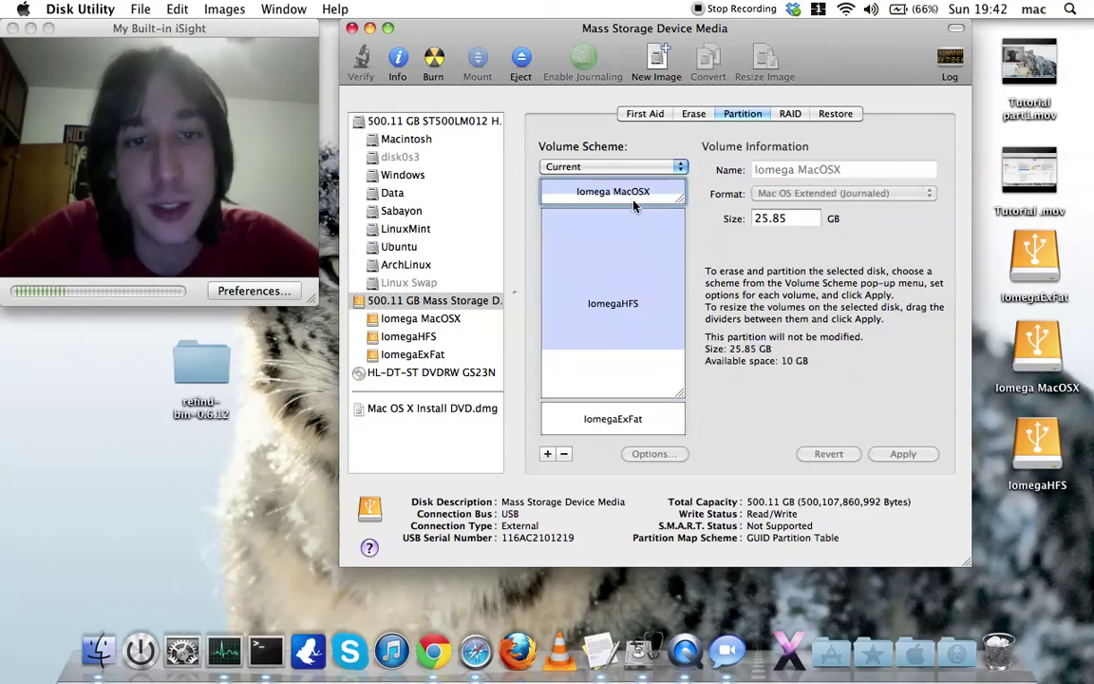
left_click(617, 223)
left_click(575, 191)
left_click(573, 270)
left_click(575, 188)
left_click(565, 242)
left_click(626, 196)
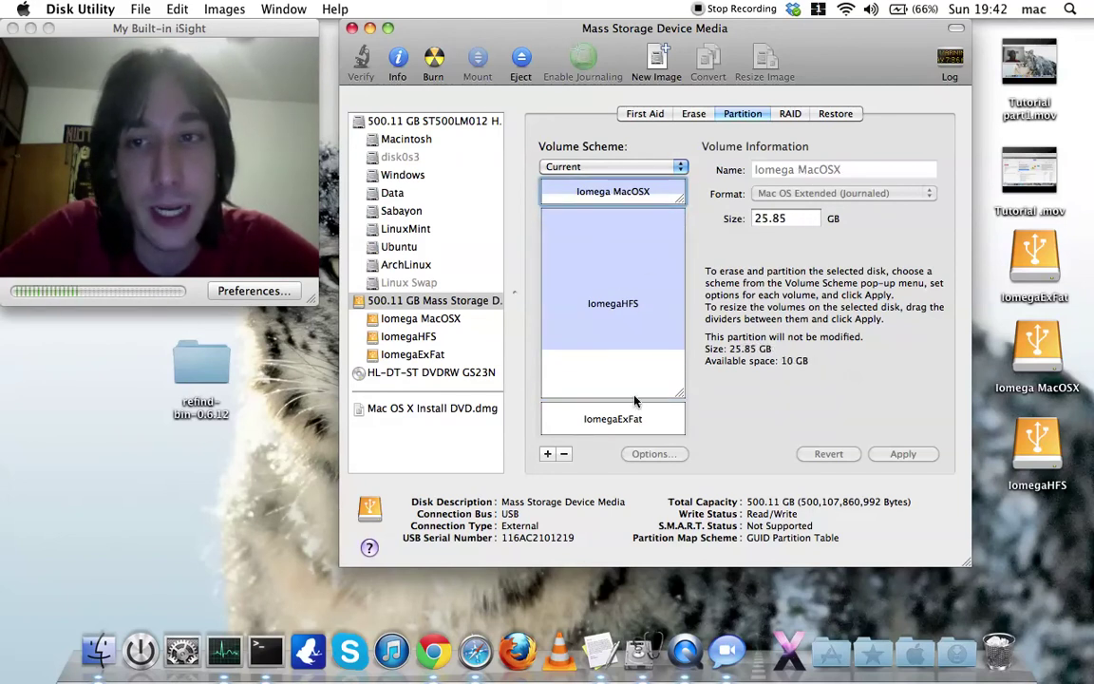
left_click(636, 194)
left_click(635, 195)
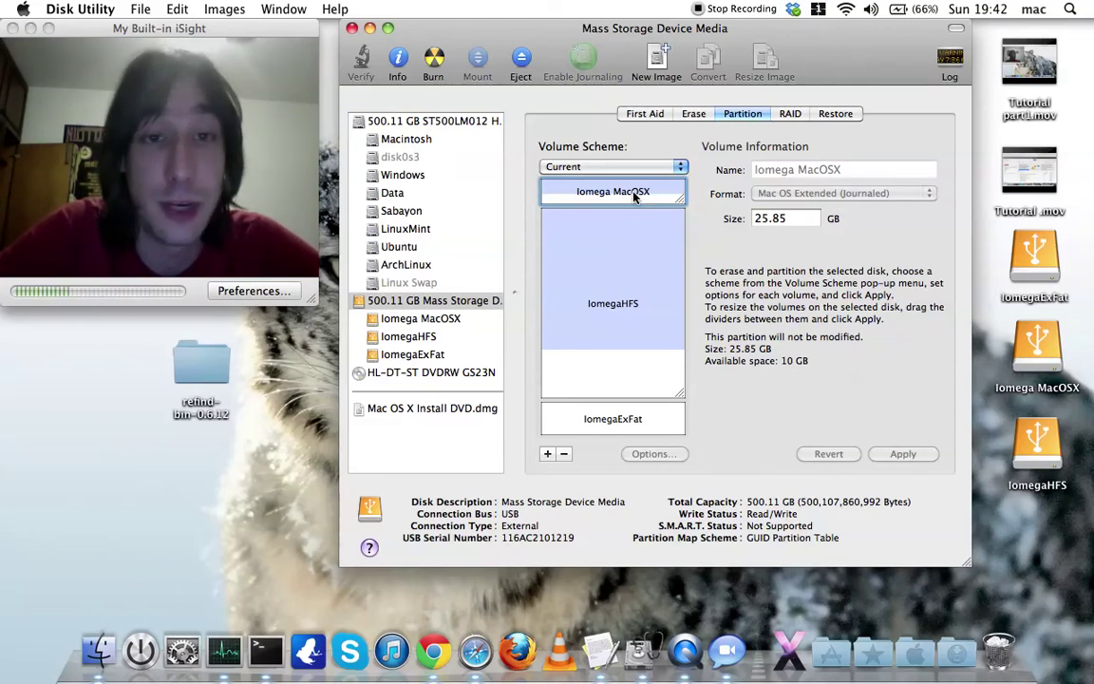
left_click(622, 237)
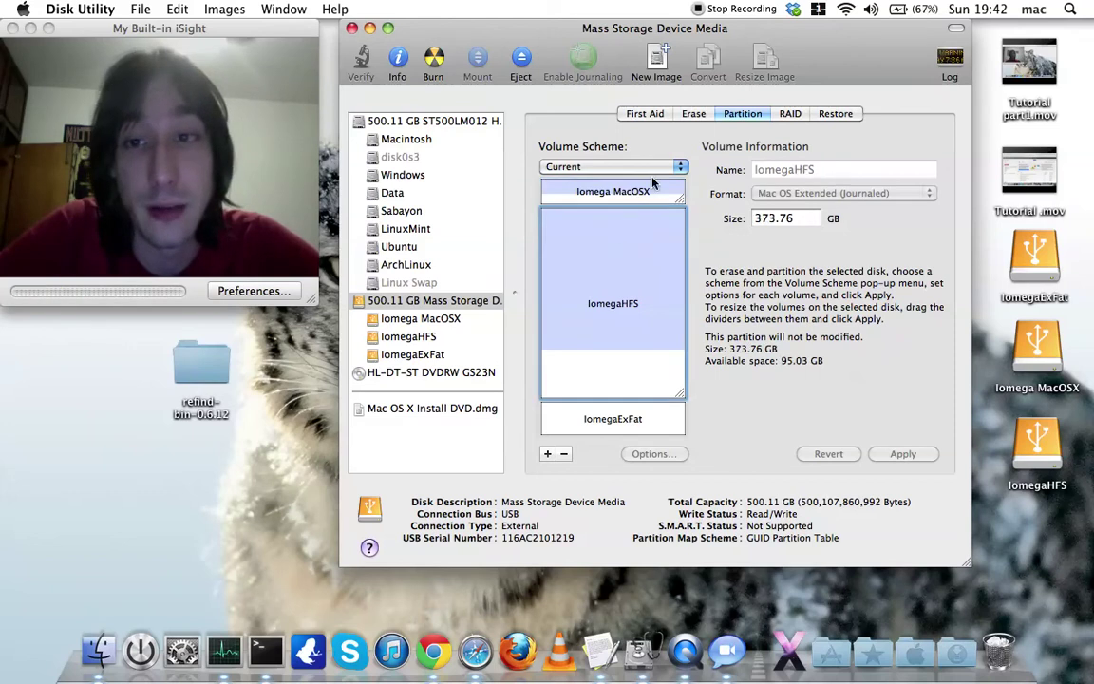
left_click(644, 191)
left_click_drag(799, 24, 813, 24)
left_click(686, 346)
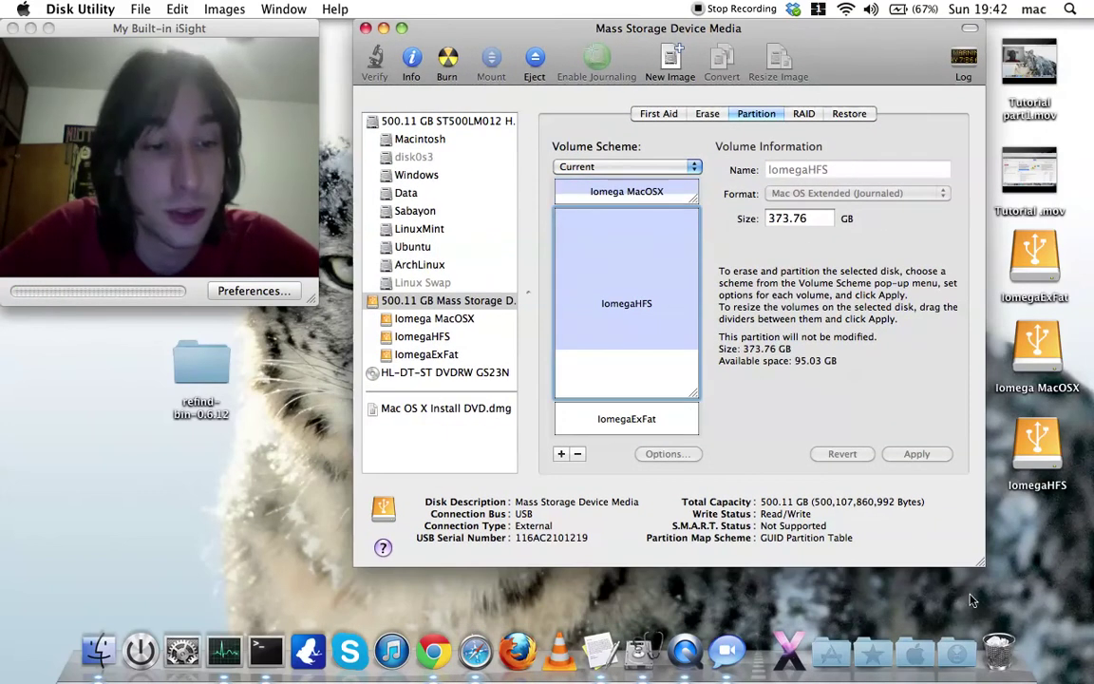
Step: Empty the Trash again and return to the external disk's partition layout in Disk Utility
right_click(997, 652)
left_click(1003, 601)
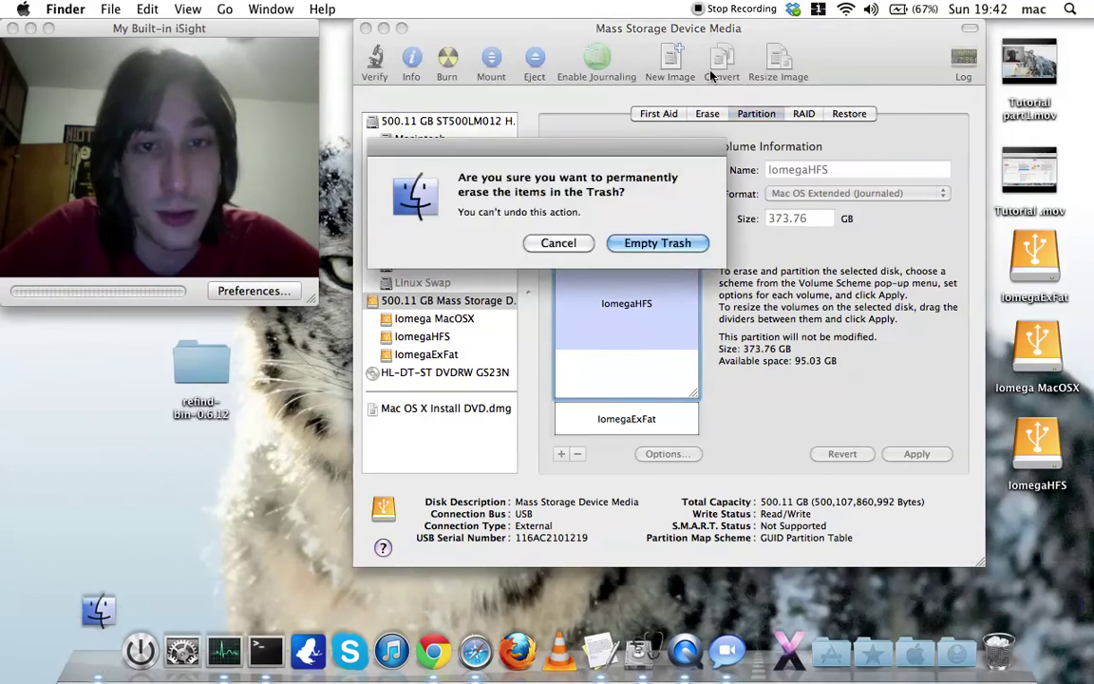
left_click(665, 239)
left_click_drag(853, 47, 802, 47)
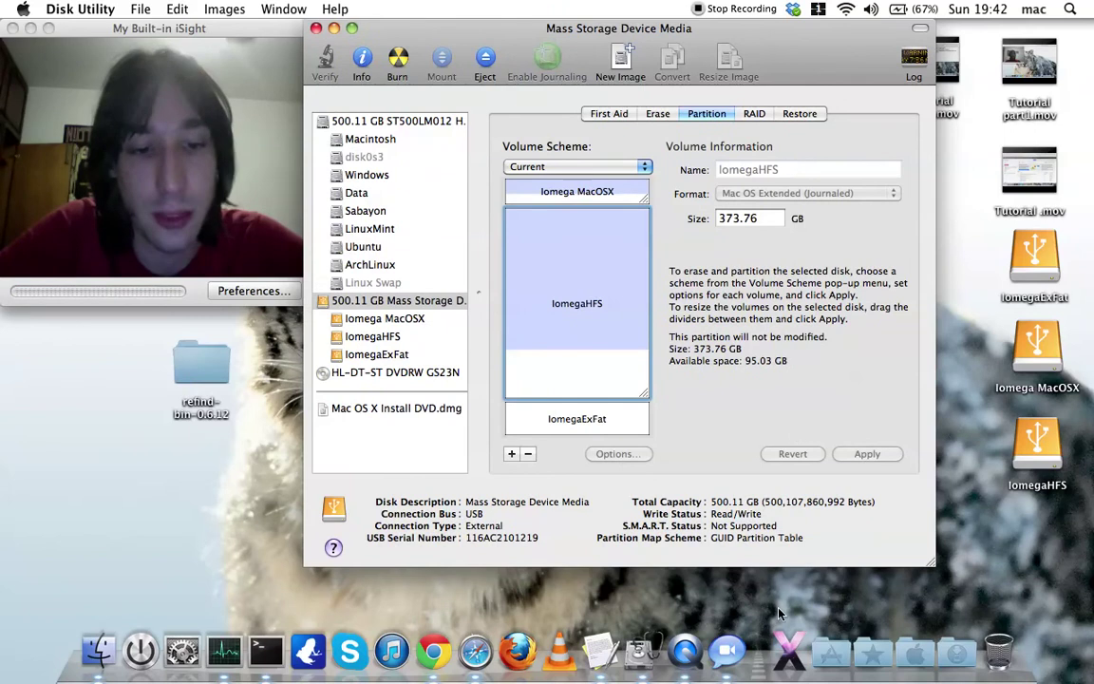
Step: Launch Boot Camp Assistant from the Utilities folder in Applications and continue past its introduction to the Windows support software options
left_click(832, 652)
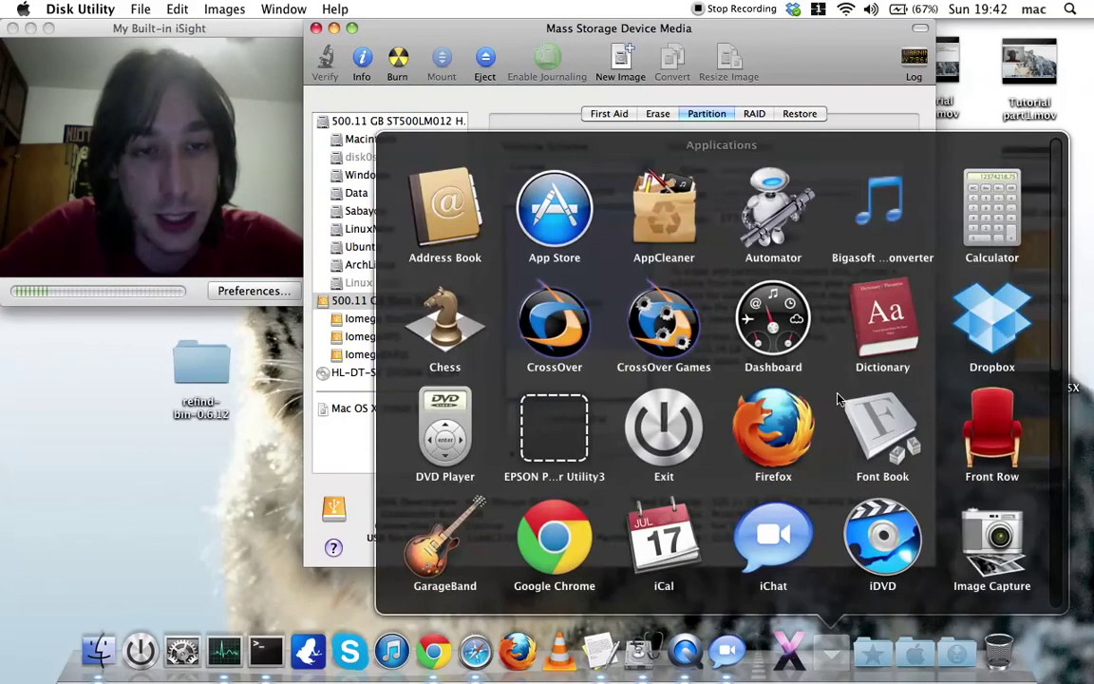
scroll(790, 327, "down", 5)
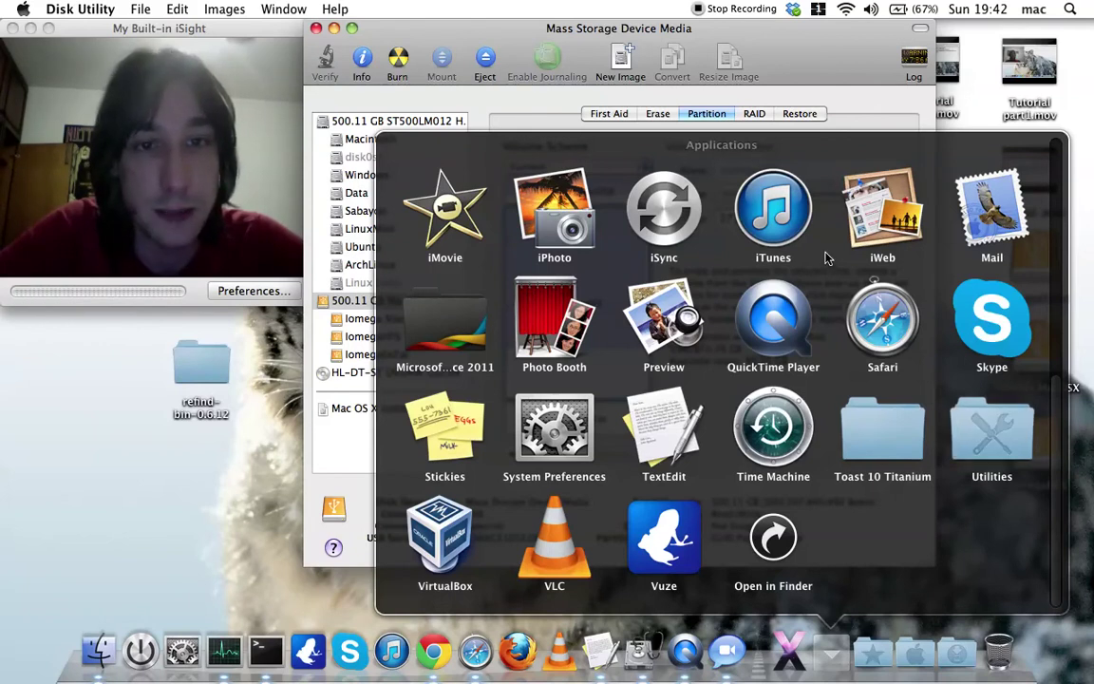
left_click(991, 433)
scroll(607, 237, "down", 2)
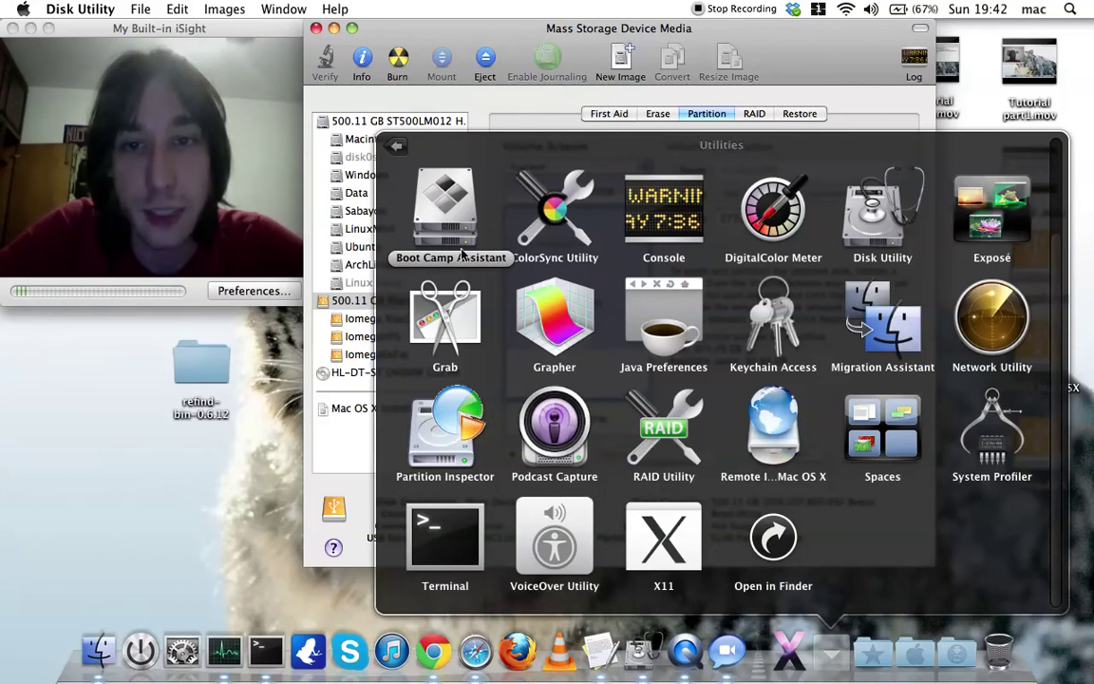
left_click(451, 218)
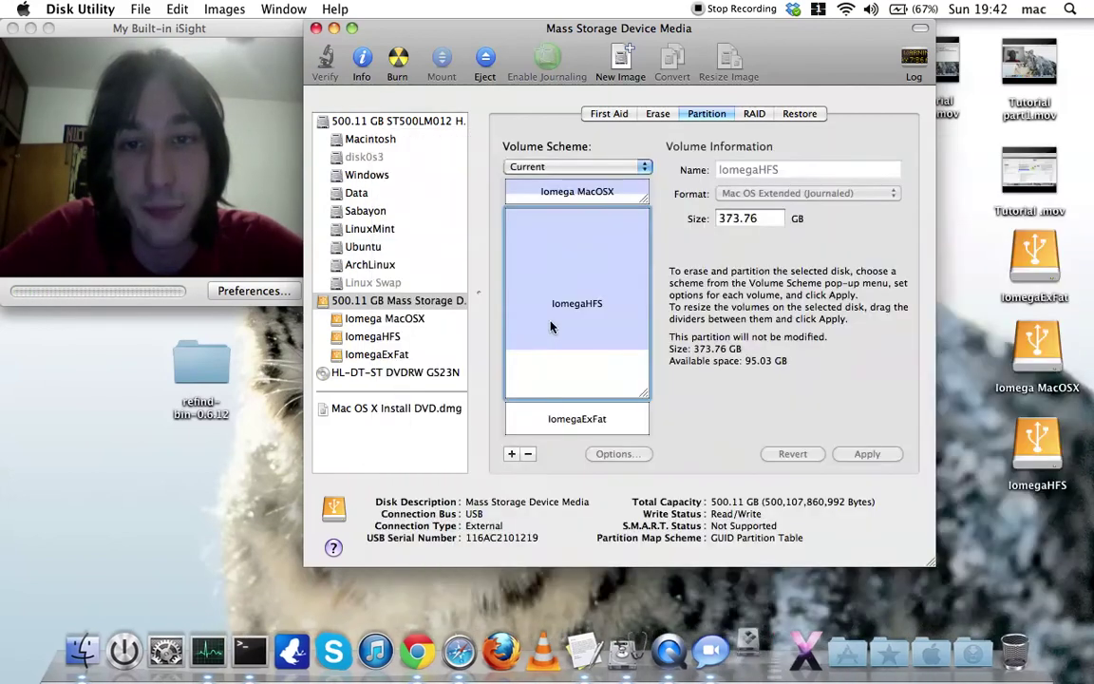
left_click_drag(589, 68, 589, 34)
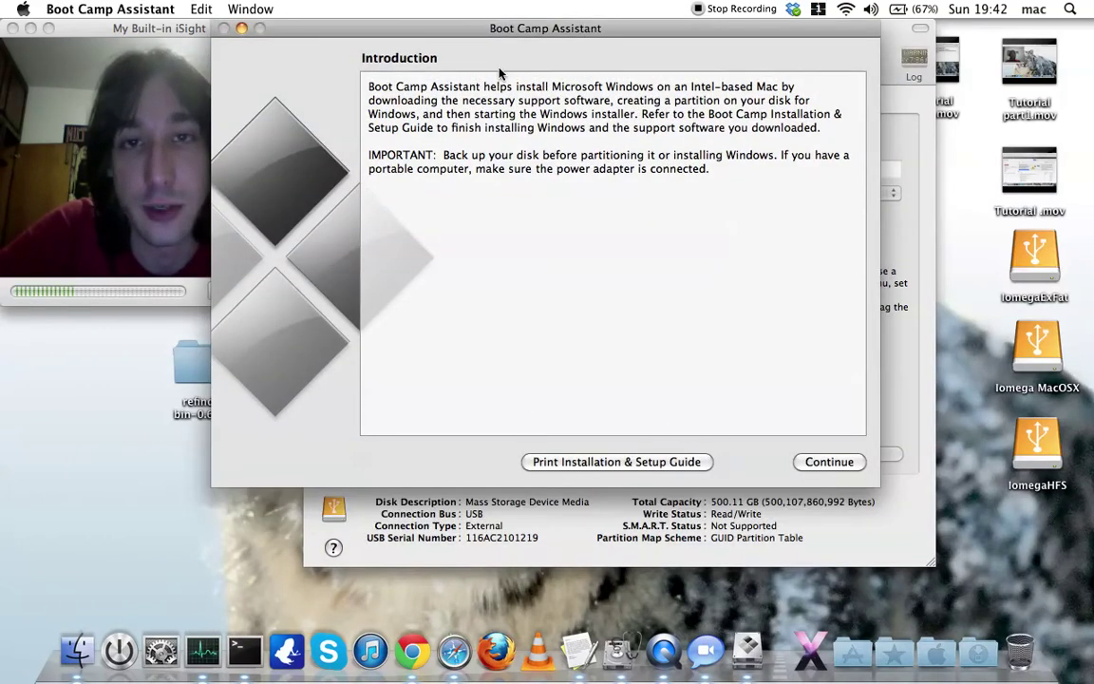
left_click_drag(544, 27, 591, 27)
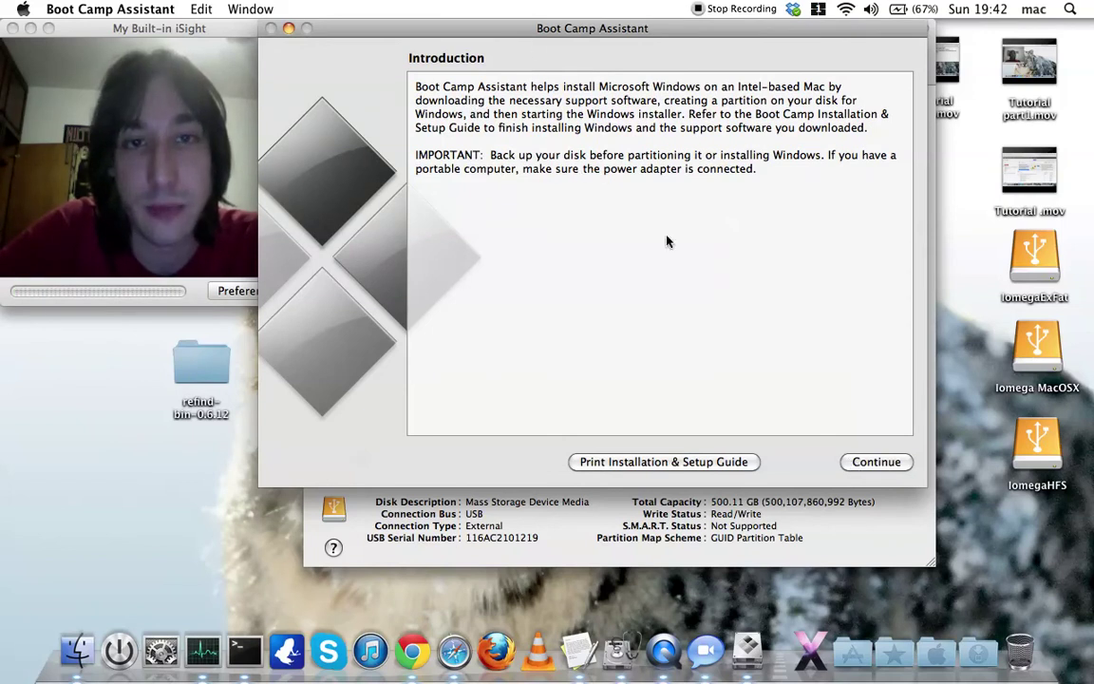
left_click(876, 465)
left_click_drag(728, 31, 663, 31)
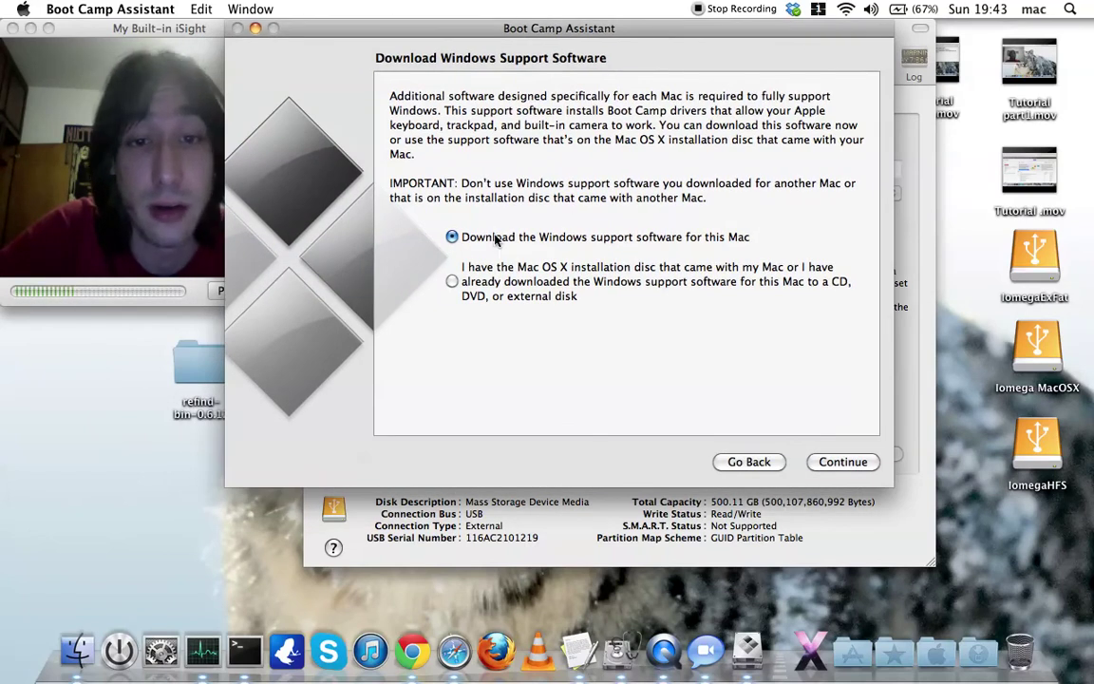
left_click_drag(567, 35, 604, 28)
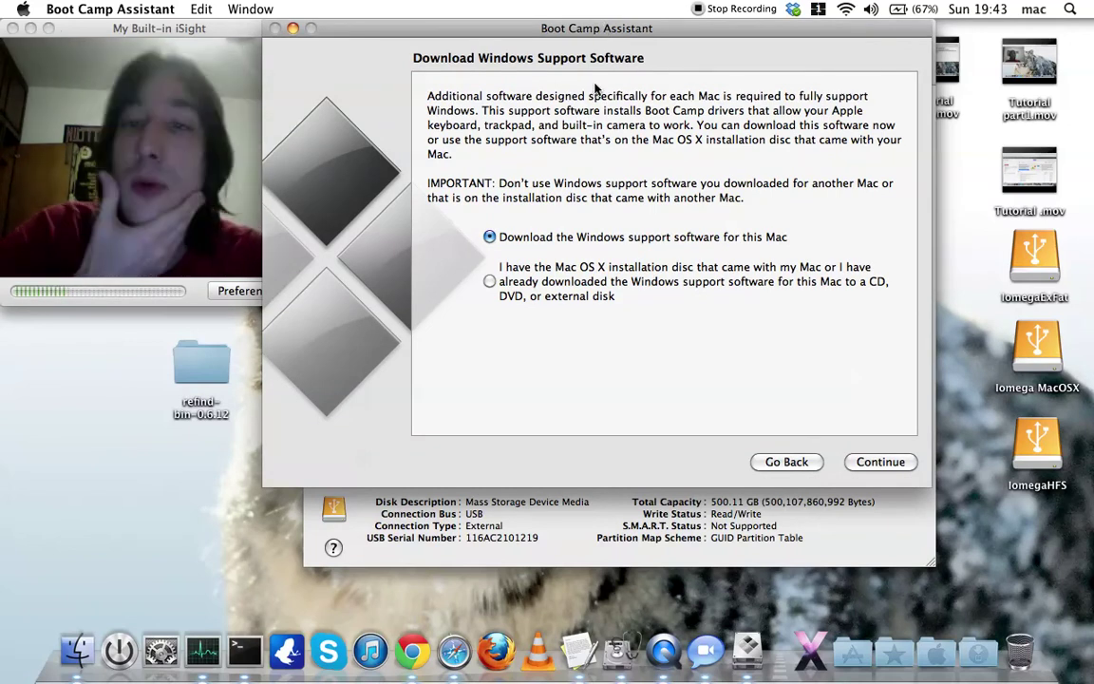
left_click_drag(674, 26, 704, 33)
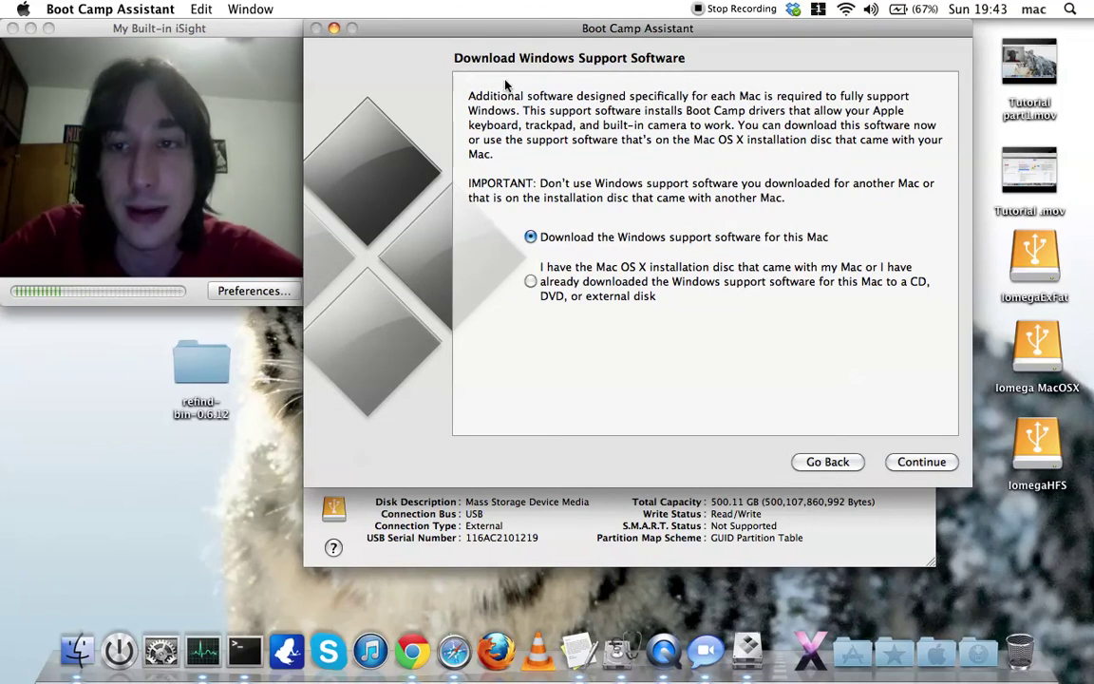
mouse_move(513, 38)
left_mouse_down()
mouse_move(509, 51)
mouse_move(514, 38)
left_mouse_up()
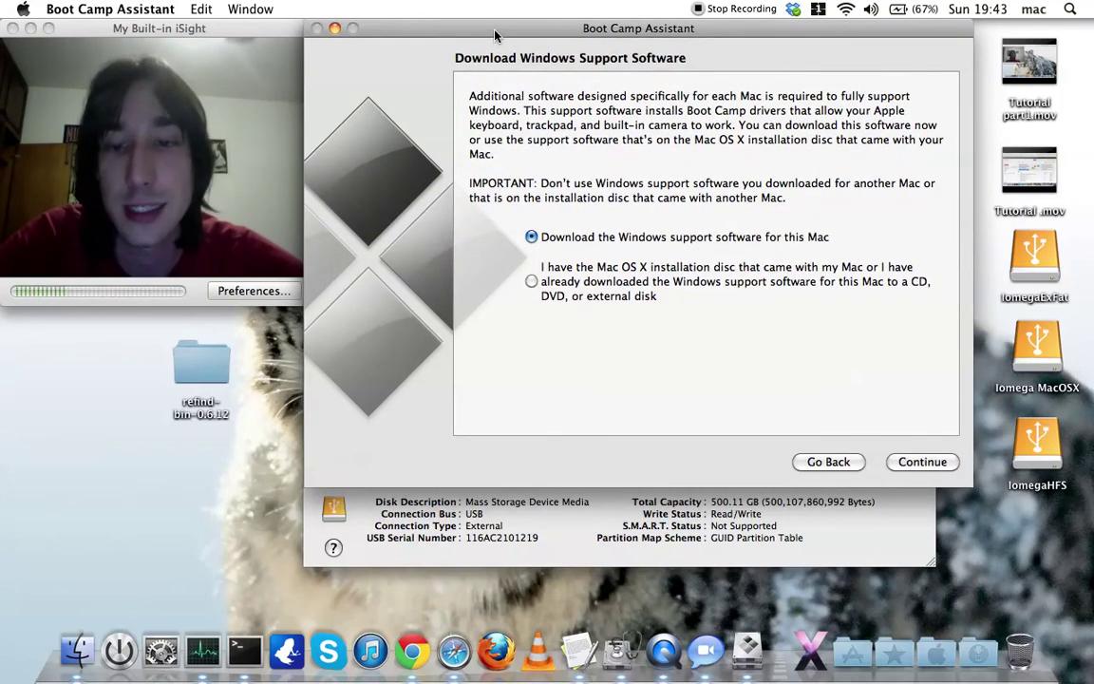
left_click_drag(494, 36, 519, 38)
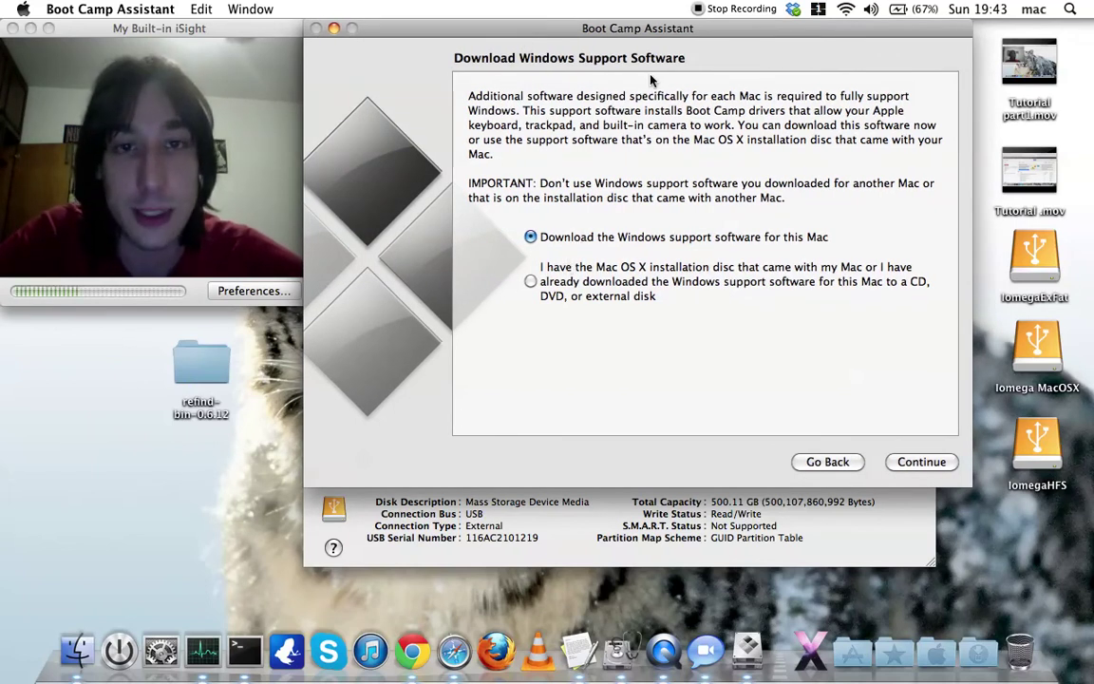
left_click_drag(667, 32, 669, 33)
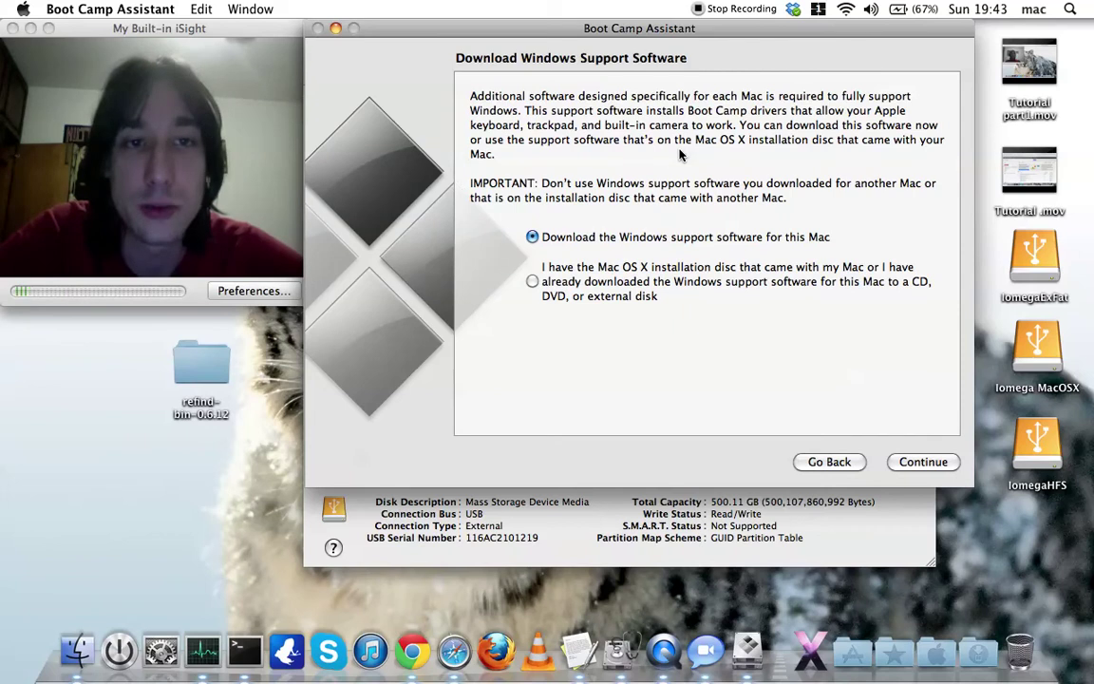
left_click_drag(750, 32, 749, 32)
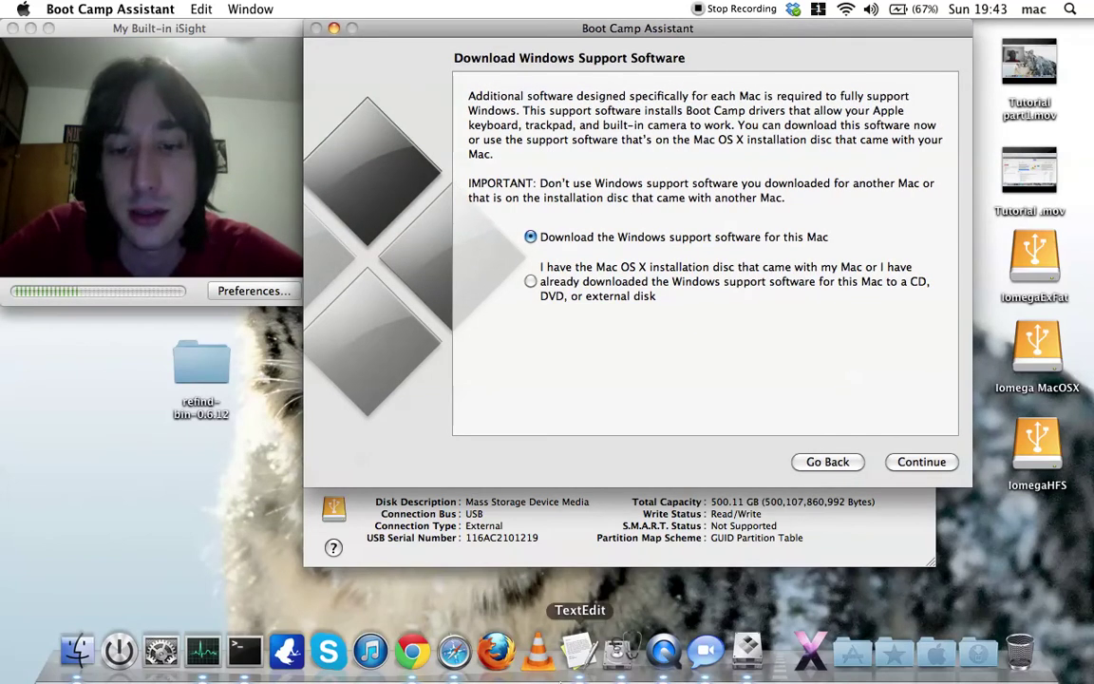
Step: Switch to the TextEdit notes, highlight the Windows (XP, Vista, 7, …) line, and return to Boot Camp Assistant
left_click(577, 654)
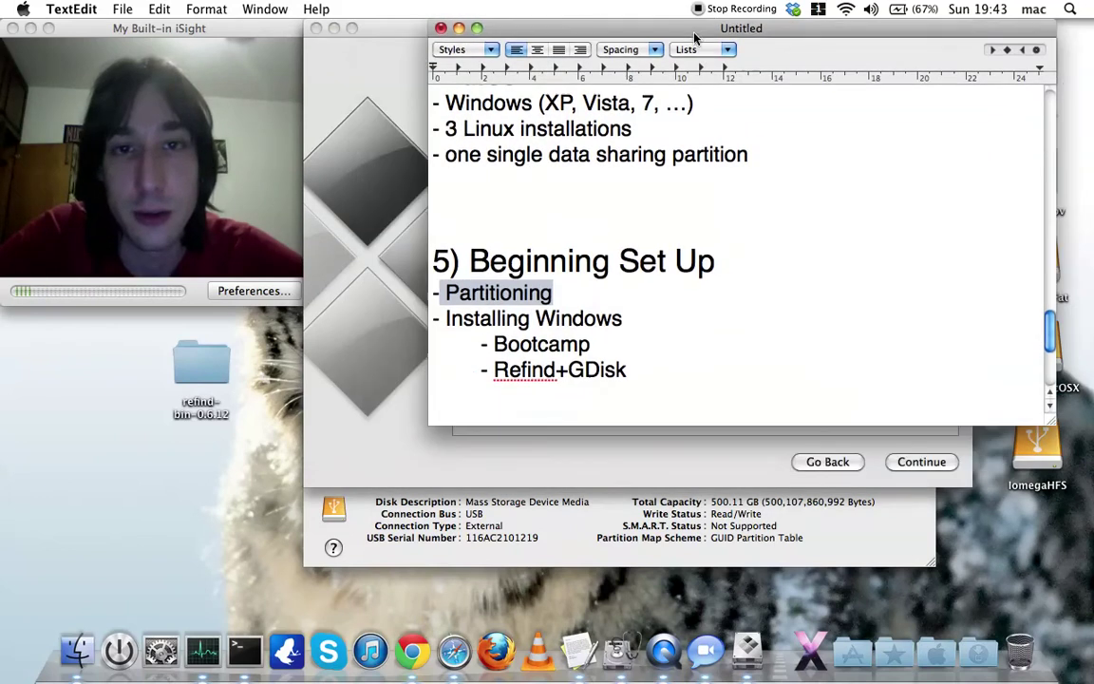
scroll(629, 238, "up", 2)
left_click_drag(695, 130, 436, 127)
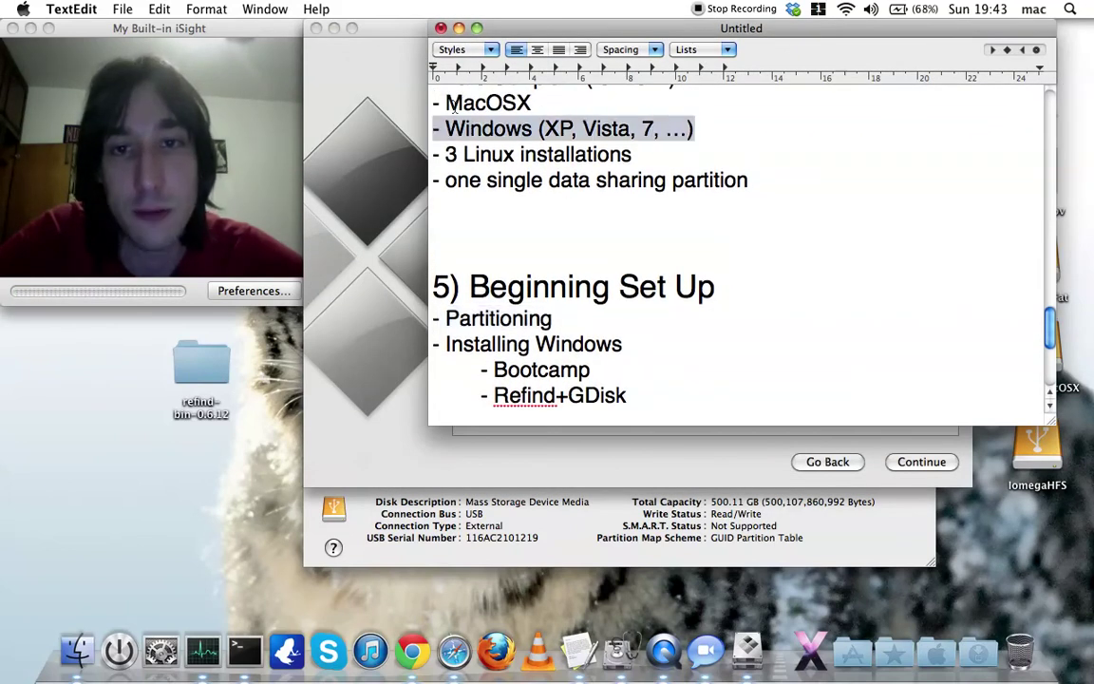
left_click_drag(533, 36, 570, 87)
left_click(526, 28)
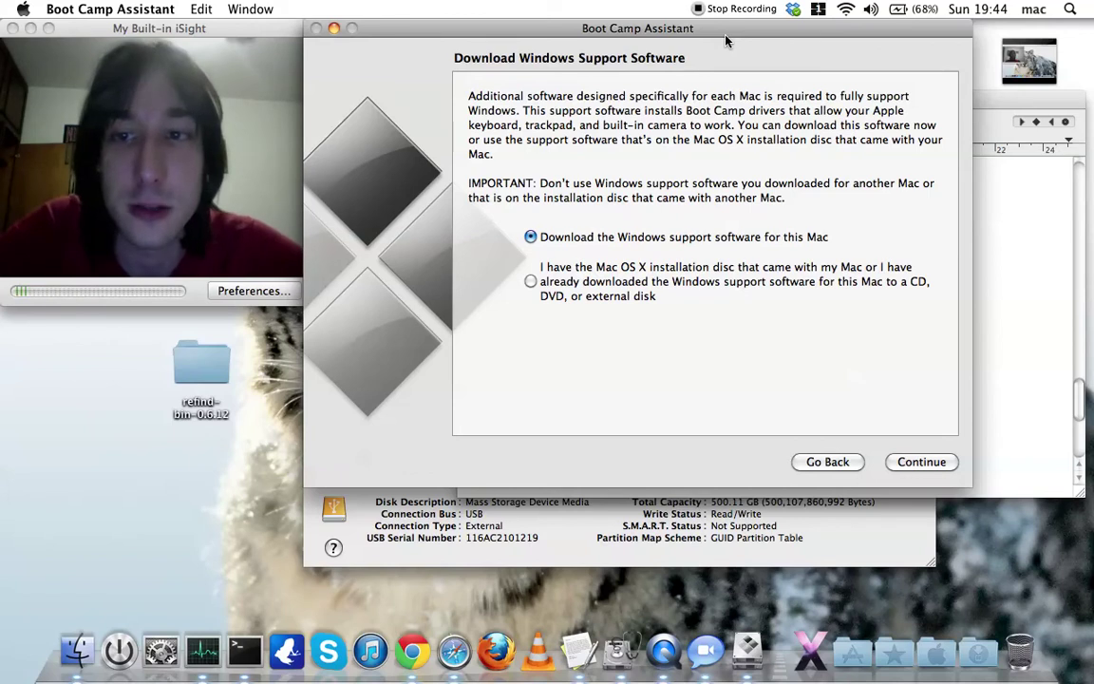
Step: Try to continue with the option for already having the Mac OS X installation disc or downloaded Windows support software
left_click_drag(726, 36, 727, 35)
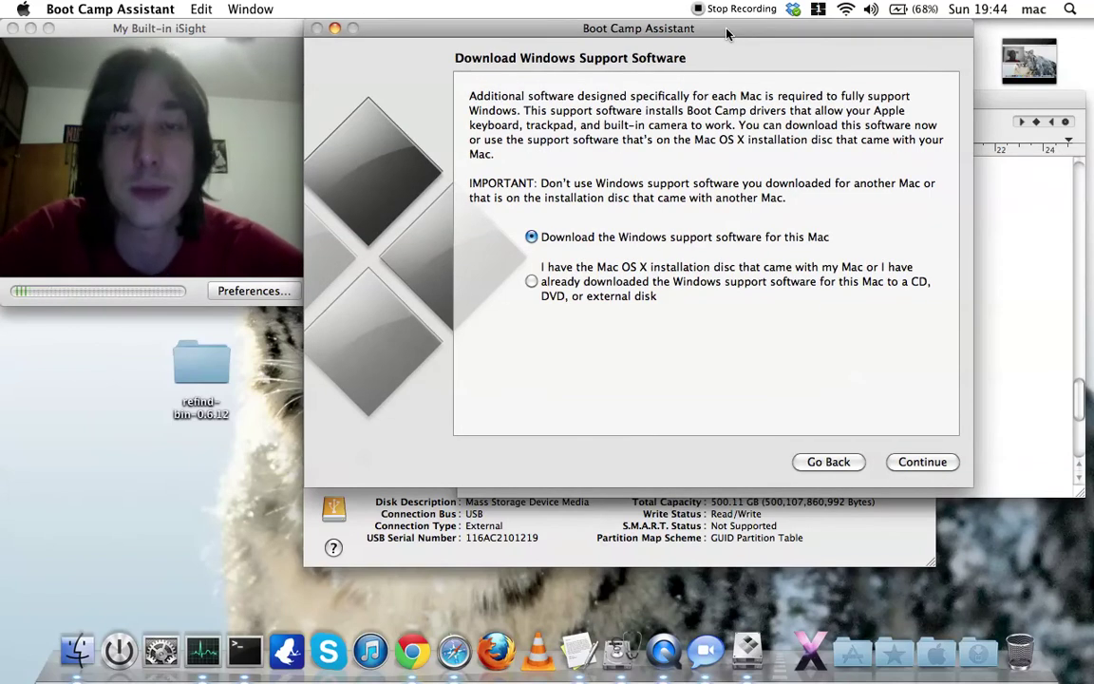
mouse_move(727, 34)
left_mouse_down()
mouse_move(727, 206)
mouse_move(739, 39)
left_mouse_up()
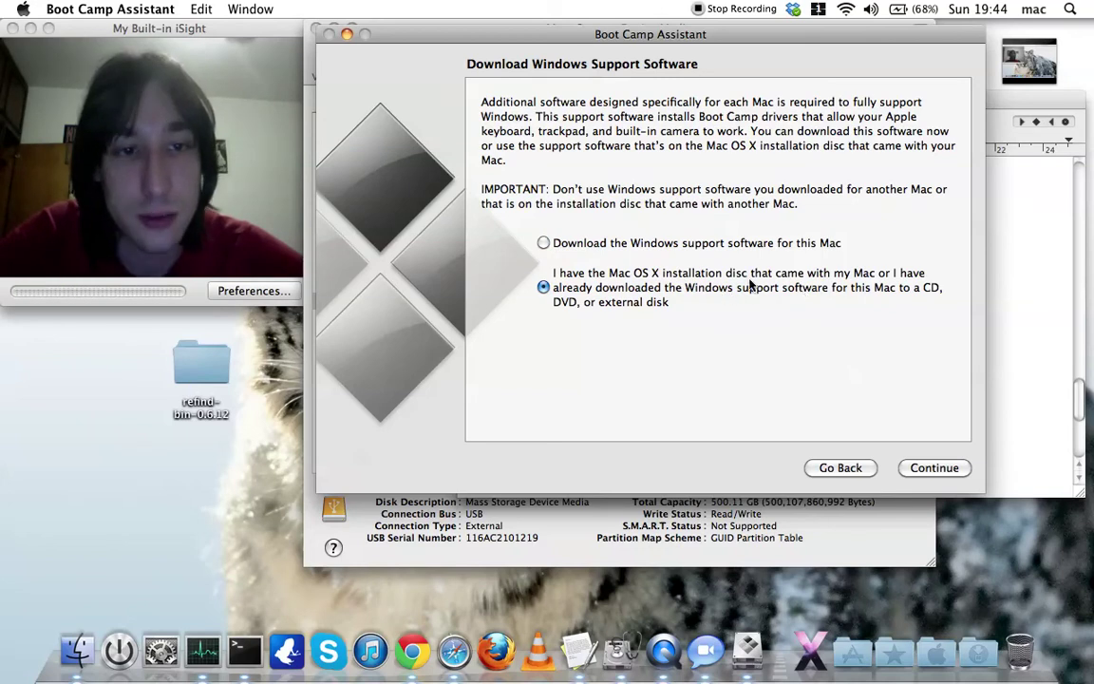
left_click(544, 244)
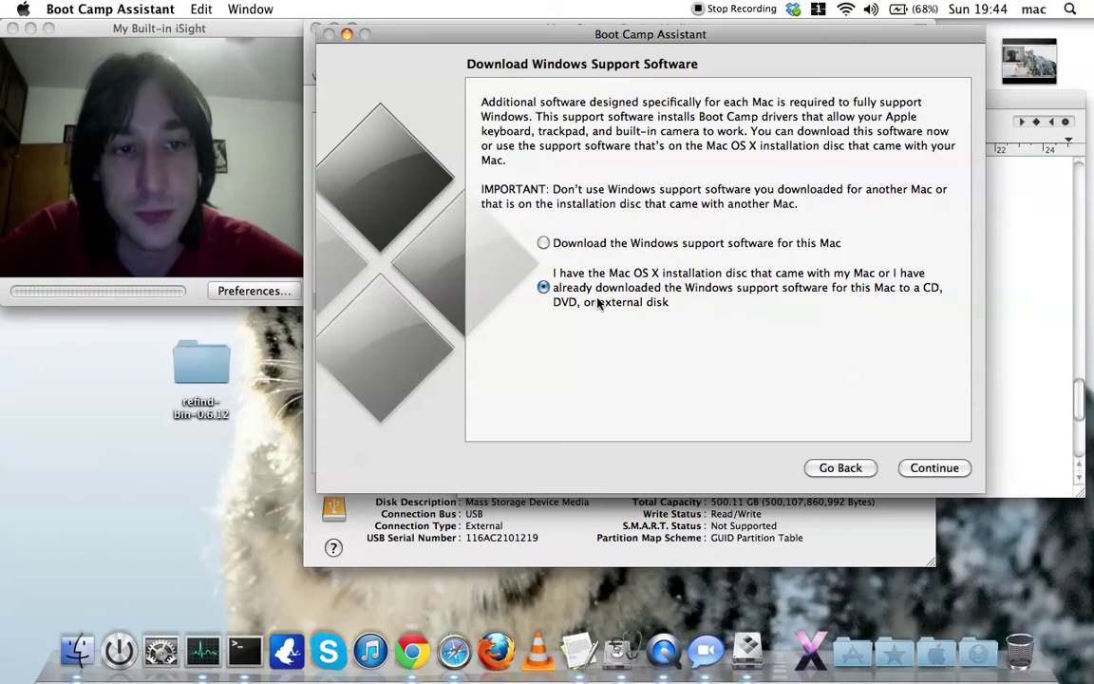
left_click(936, 466)
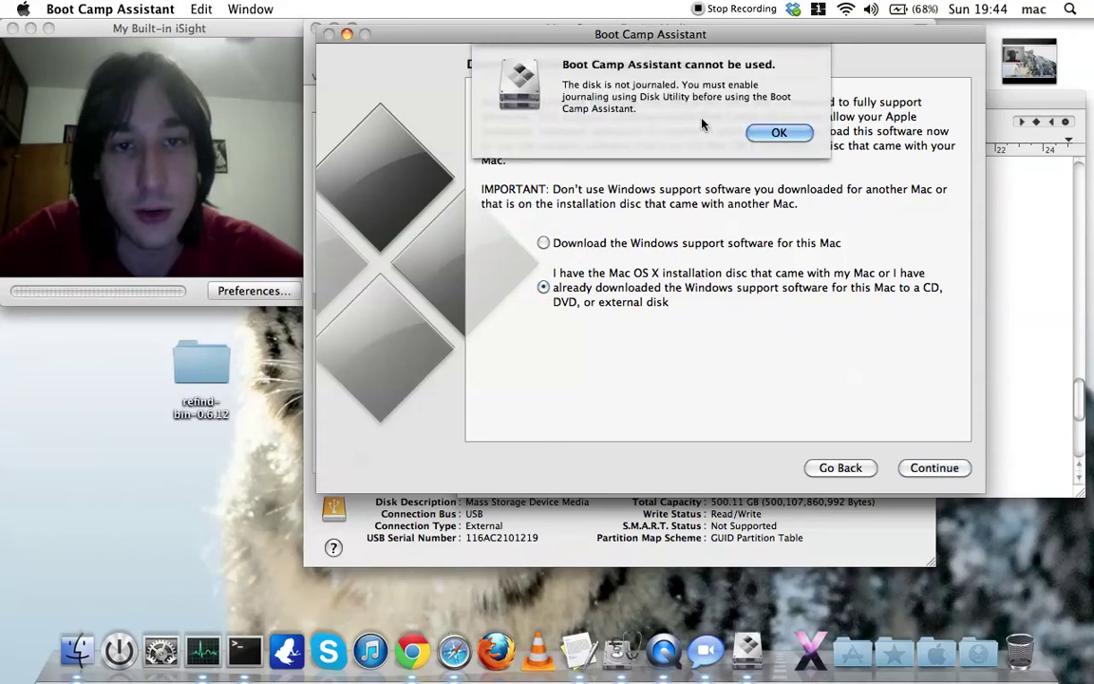
left_click(778, 133)
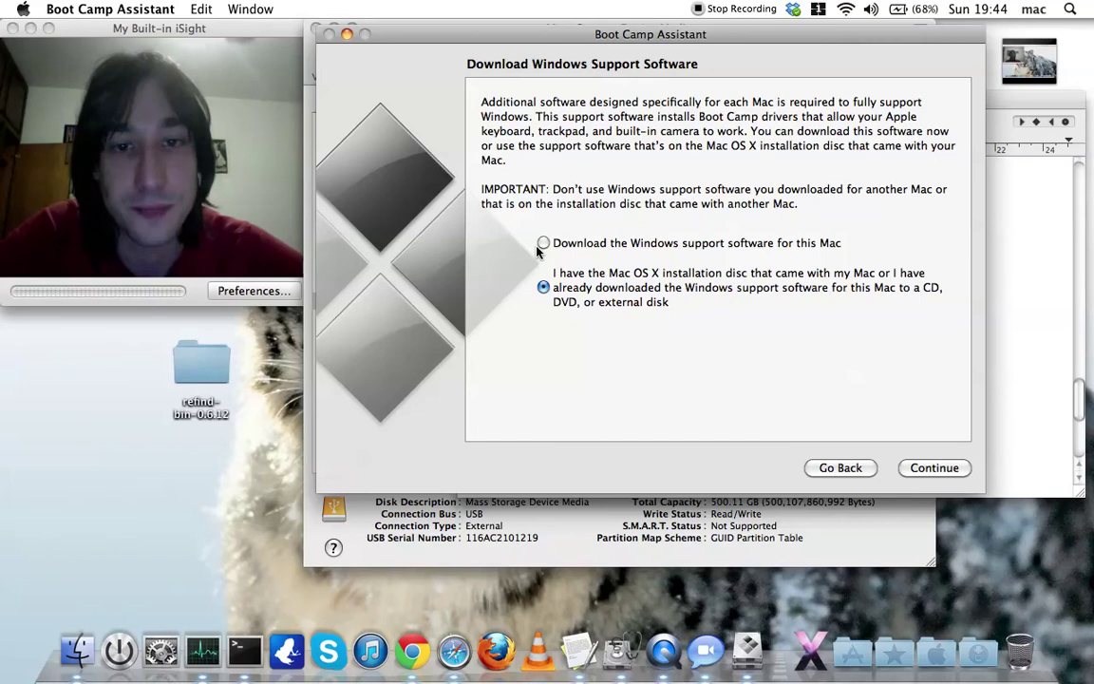
Step: Choose to download the Windows support software for this Mac and try to continue with that option
mouse_move(646, 39)
left_mouse_down()
mouse_move(624, 81)
mouse_move(641, 32)
left_mouse_up()
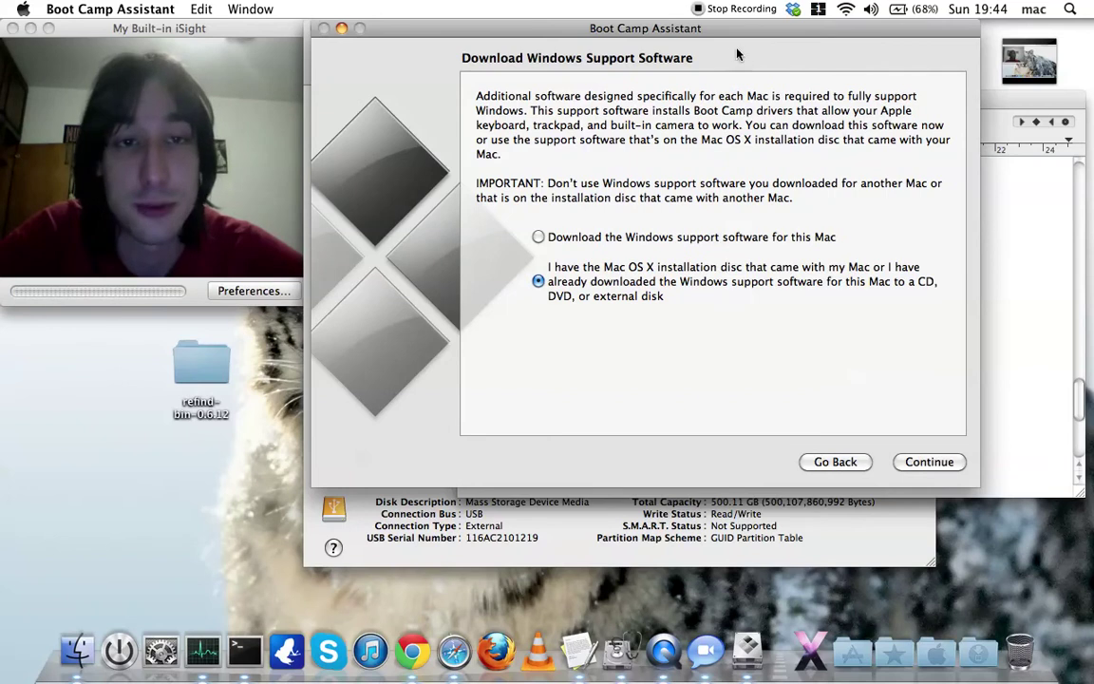
mouse_move(660, 27)
left_mouse_down()
mouse_move(739, 113)
mouse_move(682, 27)
left_mouse_up()
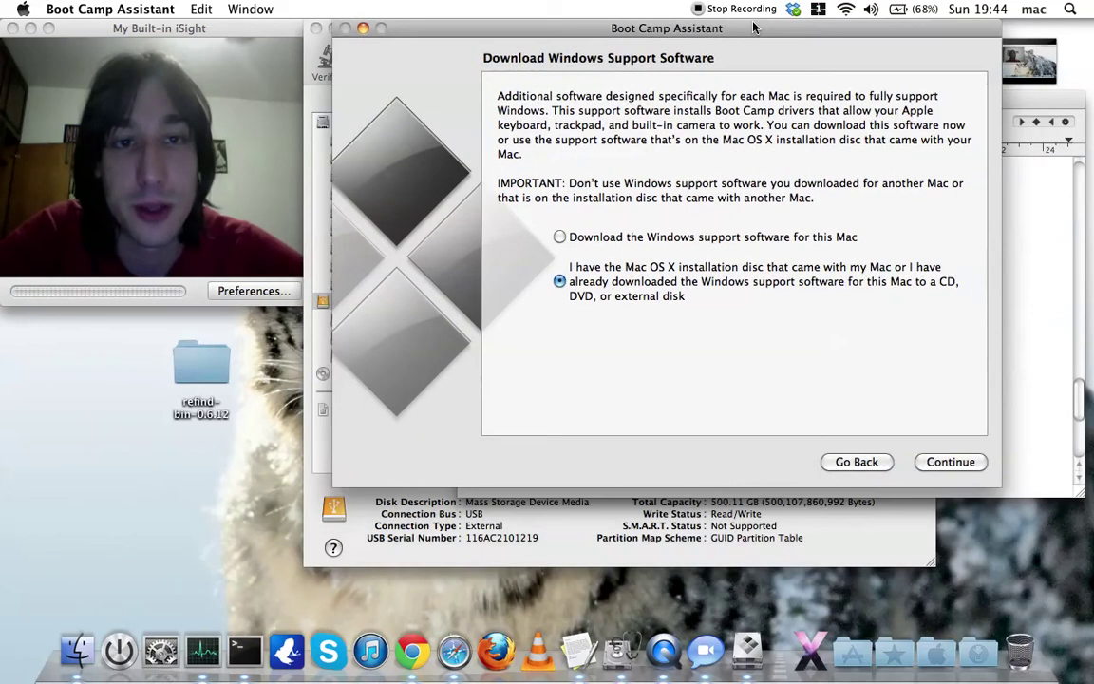
left_click(559, 236)
left_click_drag(551, 28, 549, 36)
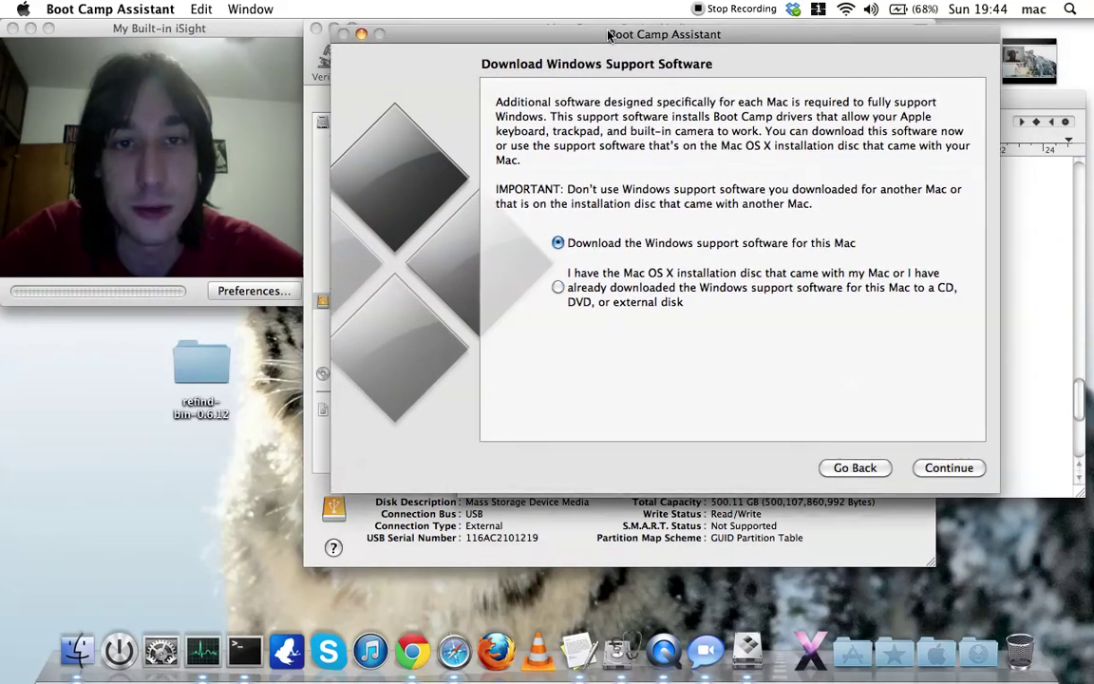
left_click(950, 468)
key("Return")
left_click_drag(677, 36, 758, 62)
left_click_drag(690, 68, 680, 37)
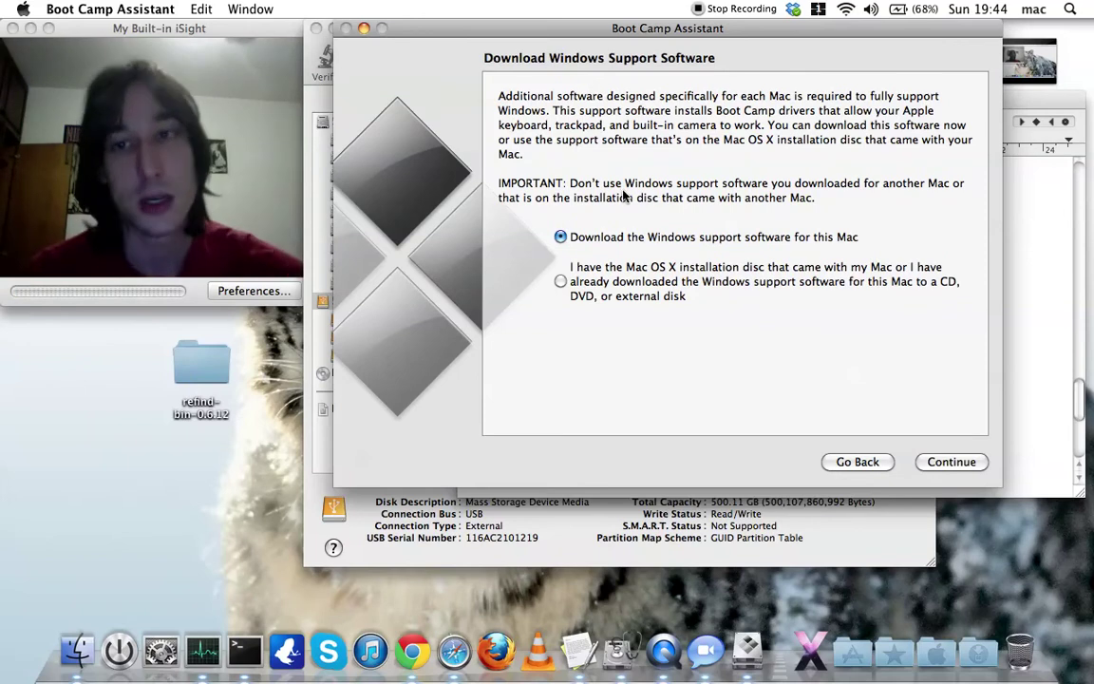
left_click_drag(634, 30, 592, 27)
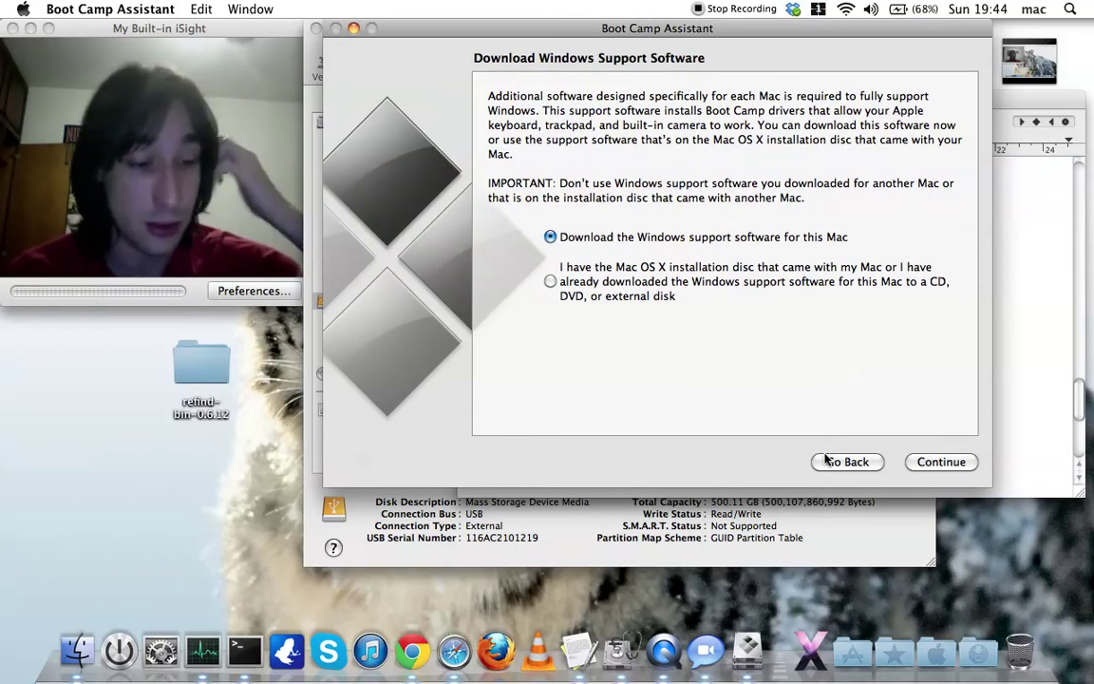
mouse_move(766, 29)
left_mouse_down()
mouse_move(749, 38)
mouse_move(760, 31)
left_mouse_up()
left_click_drag(585, 22, 601, 19)
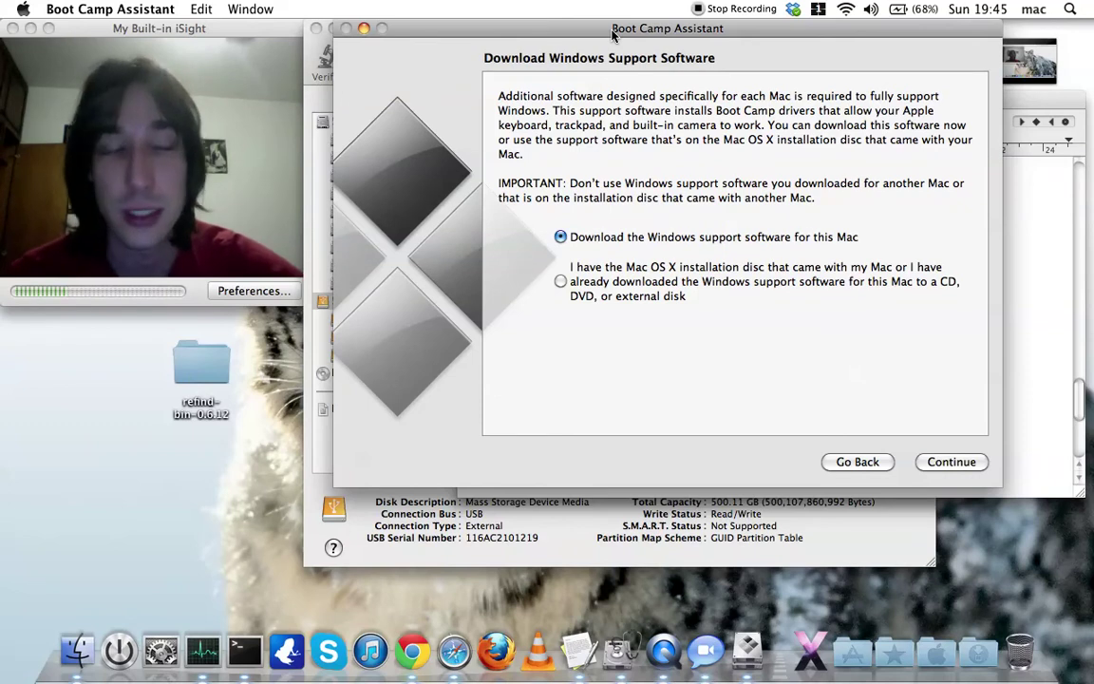
mouse_move(665, 28)
left_mouse_down()
mouse_move(646, 31)
mouse_move(679, 27)
left_mouse_up()
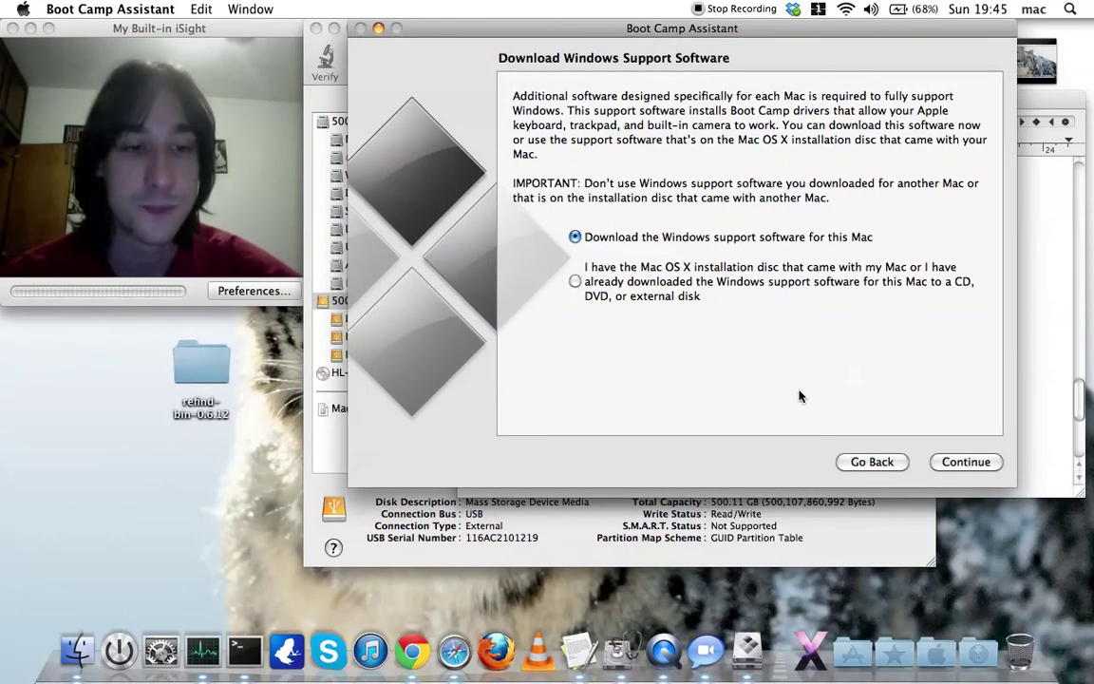
left_click_drag(785, 35, 799, 34)
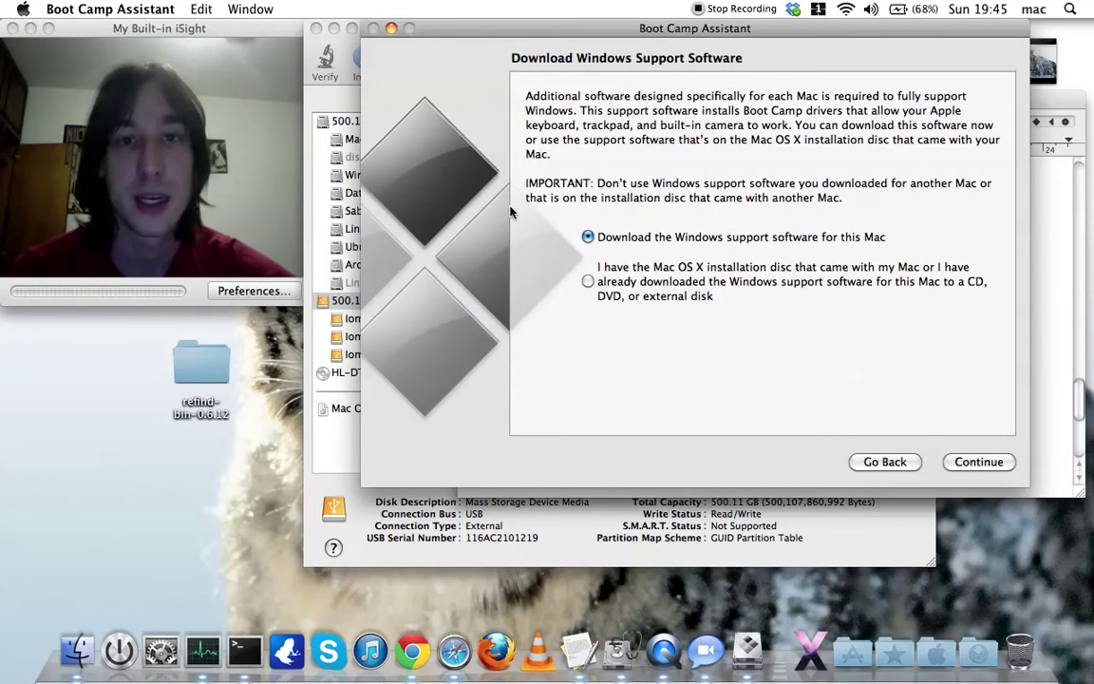
mouse_move(635, 36)
left_mouse_down()
mouse_move(640, 63)
mouse_move(629, 35)
left_mouse_up()
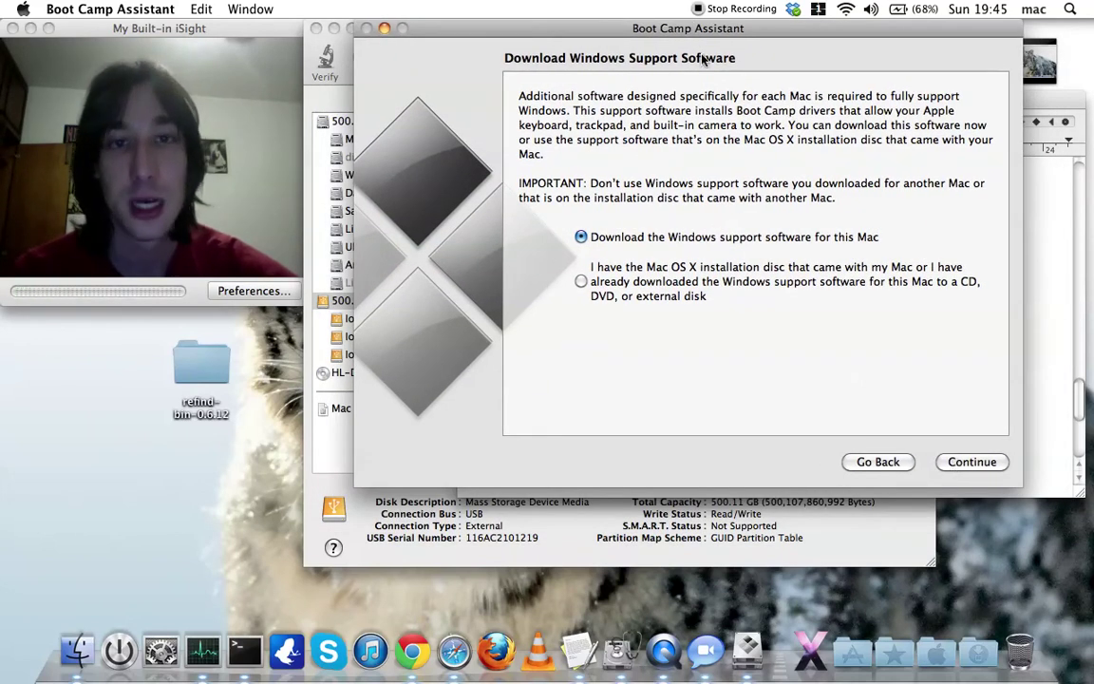
Step: Switch to Disk Utility beside Boot Camp Assistant and compare the external disk's Iomega MacOSX and IomegaHFS partitions
left_click_drag(634, 30, 678, 29)
left_click(326, 27)
left_click_drag(325, 27, 312, 27)
left_click(560, 193)
left_click(561, 225)
left_click(571, 196)
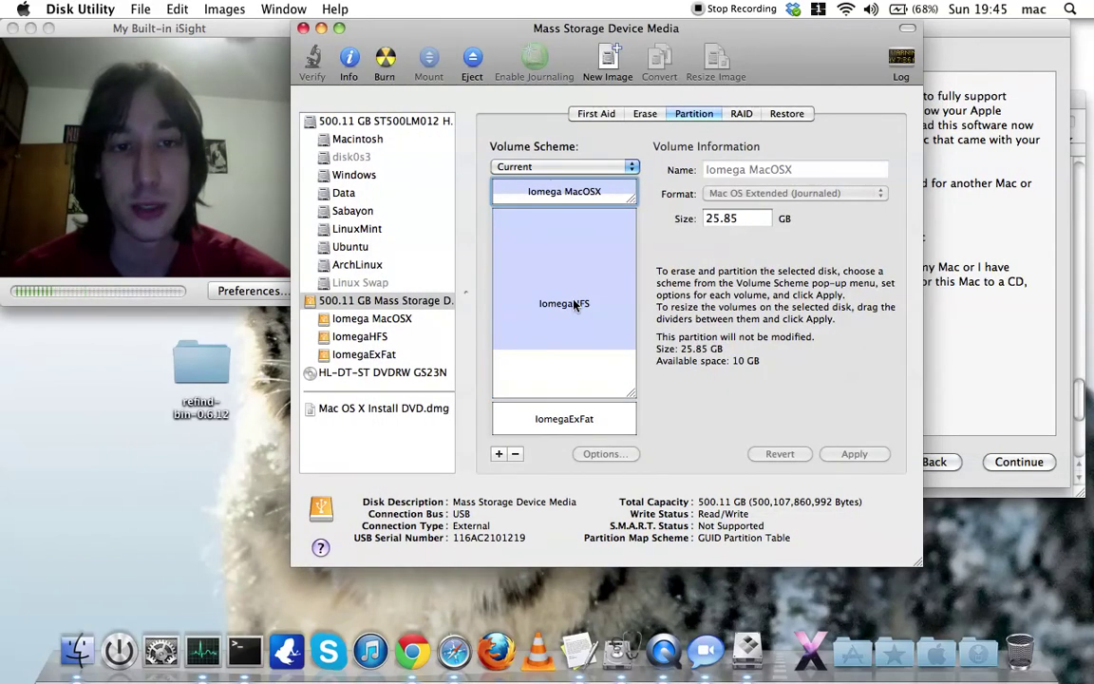
left_click(574, 304)
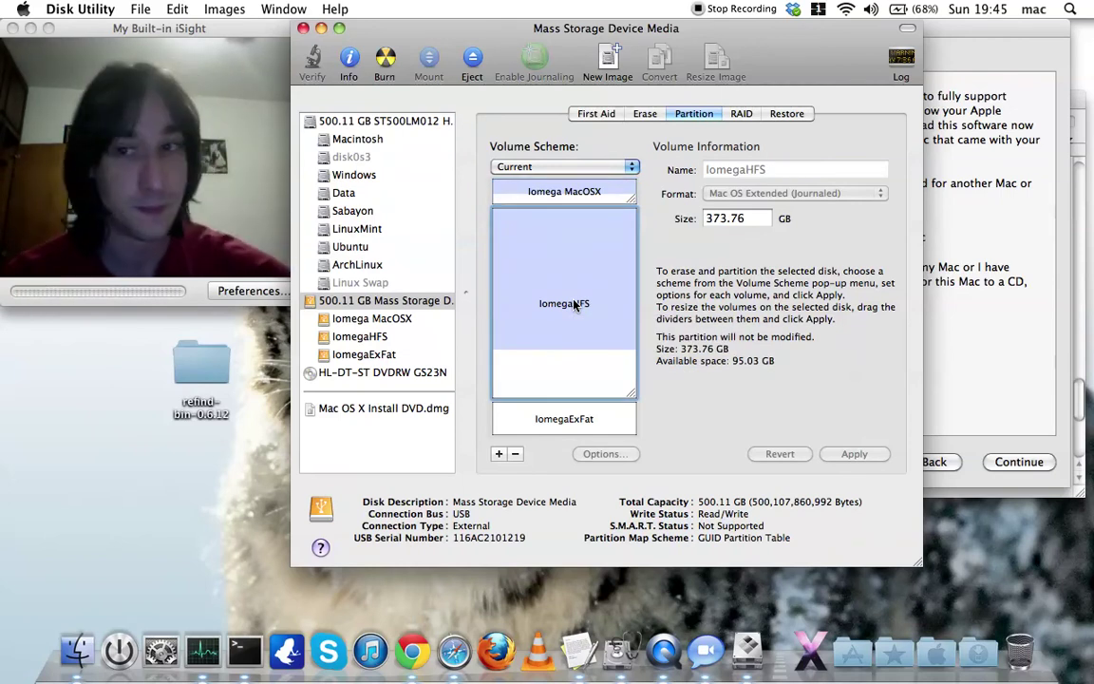
left_click(536, 190)
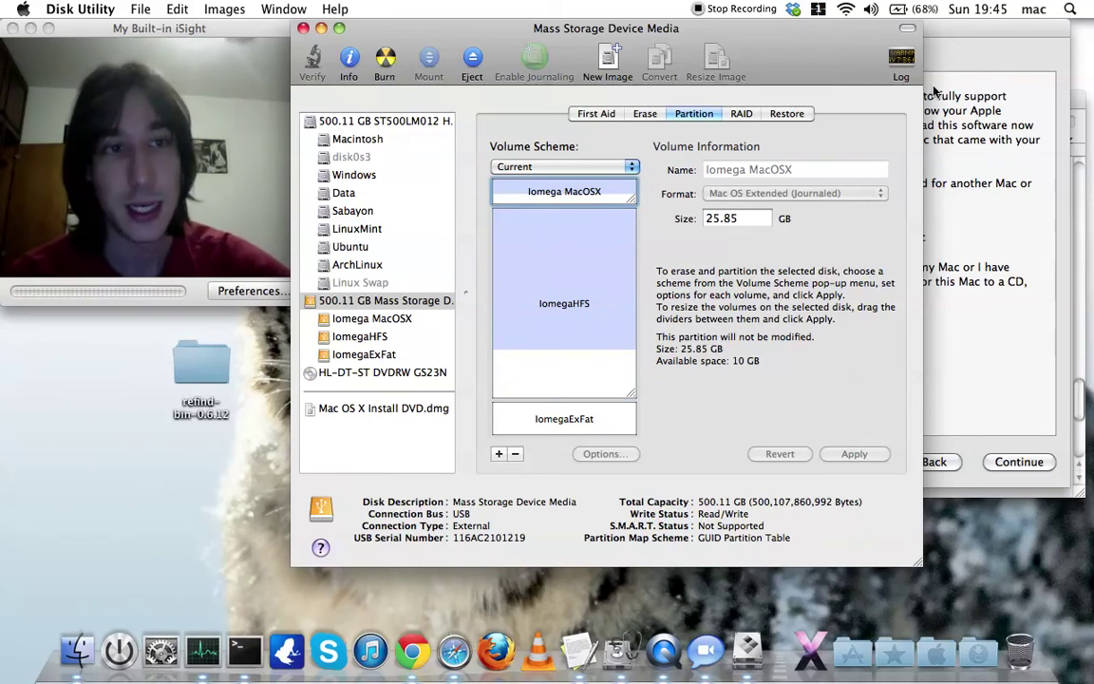
left_click(995, 31)
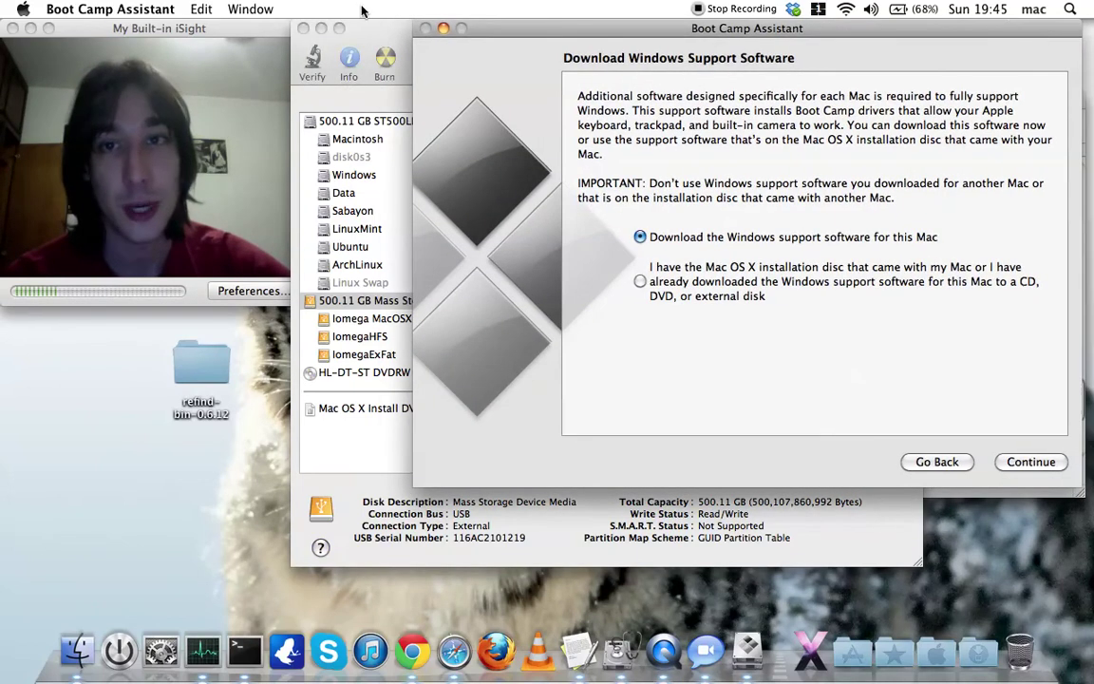
left_click_drag(374, 30, 351, 27)
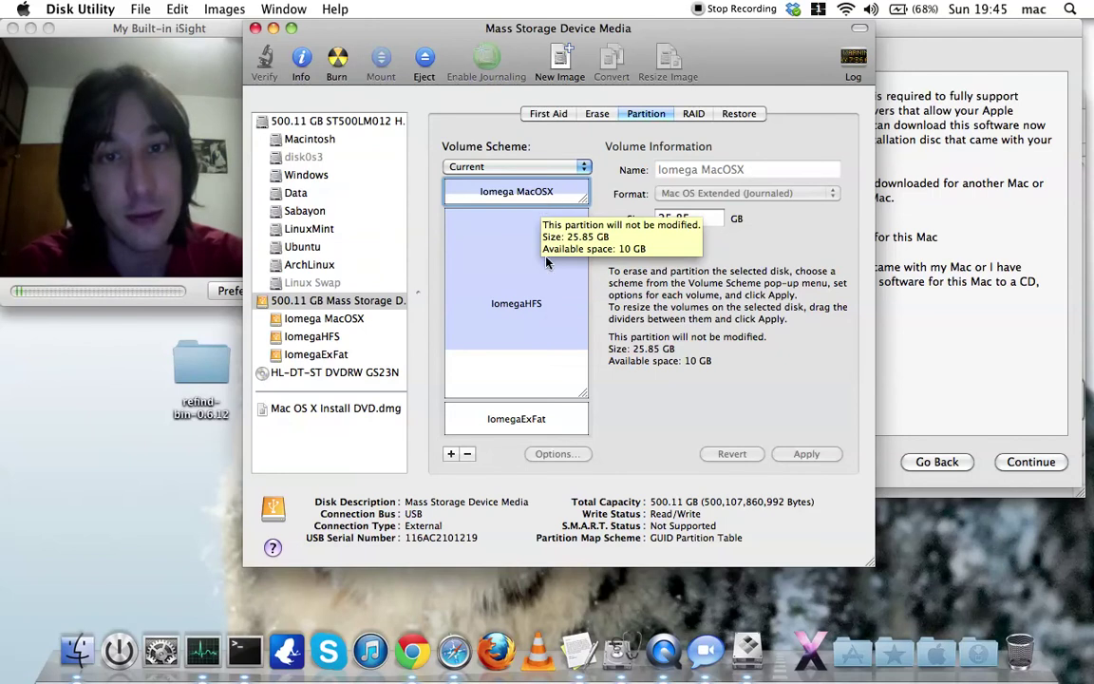
Step: Lay out the external Mass Storage disk as a single partition named Macintosh HD
left_click(518, 418)
left_click(583, 167)
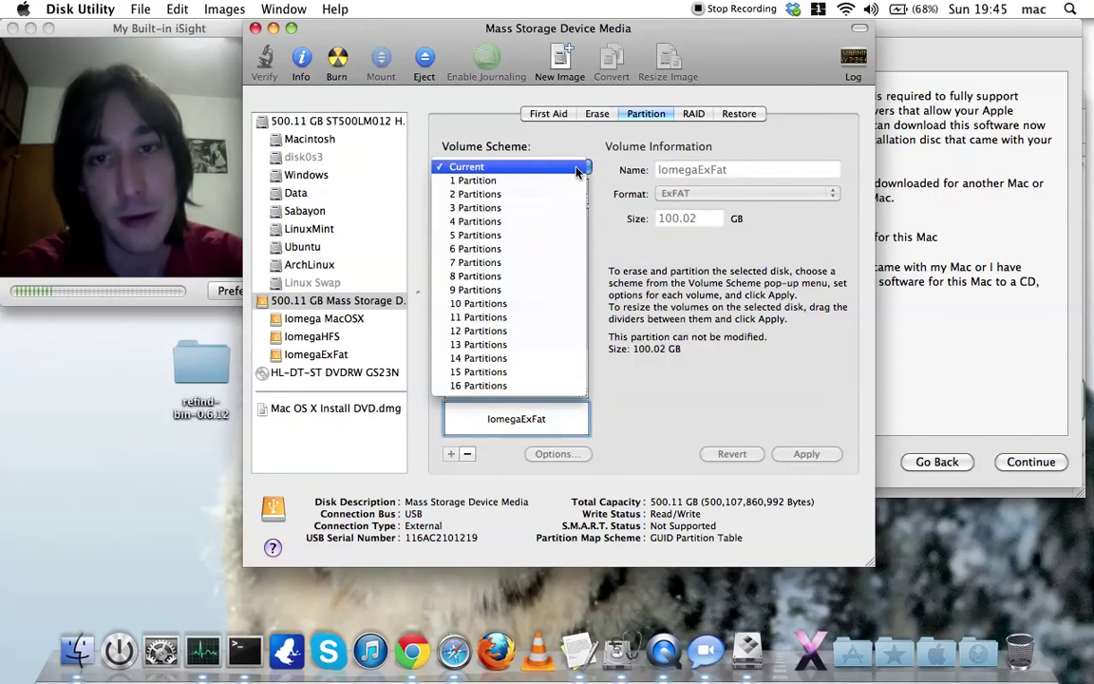
left_click(503, 179)
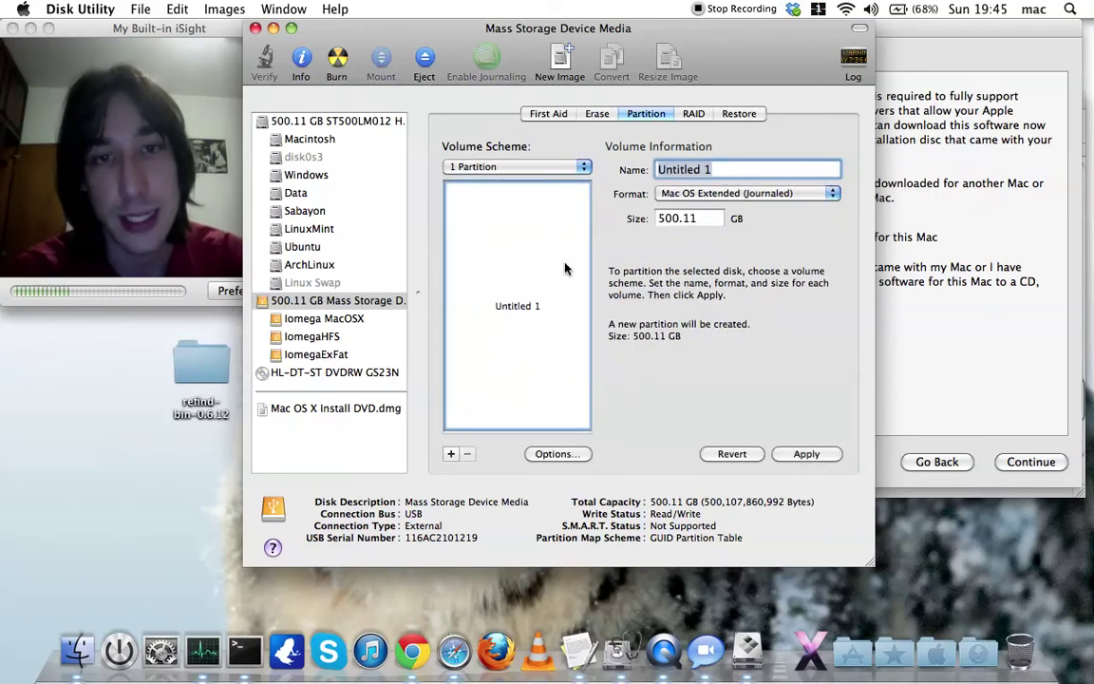
type("Macintosh")
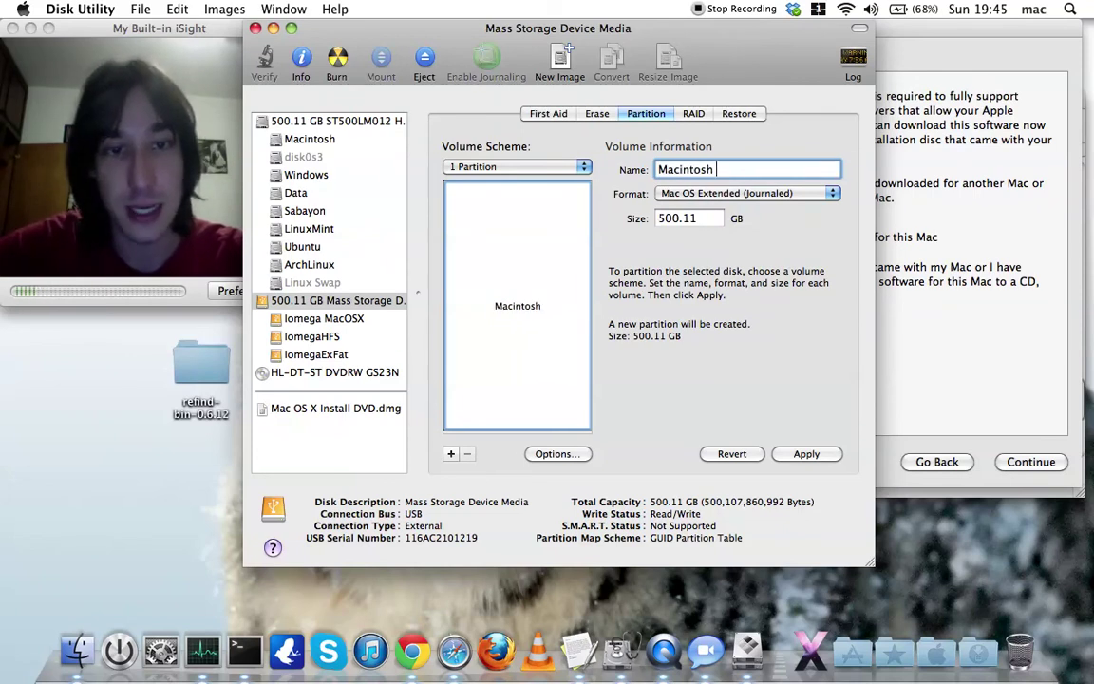
type(" HD")
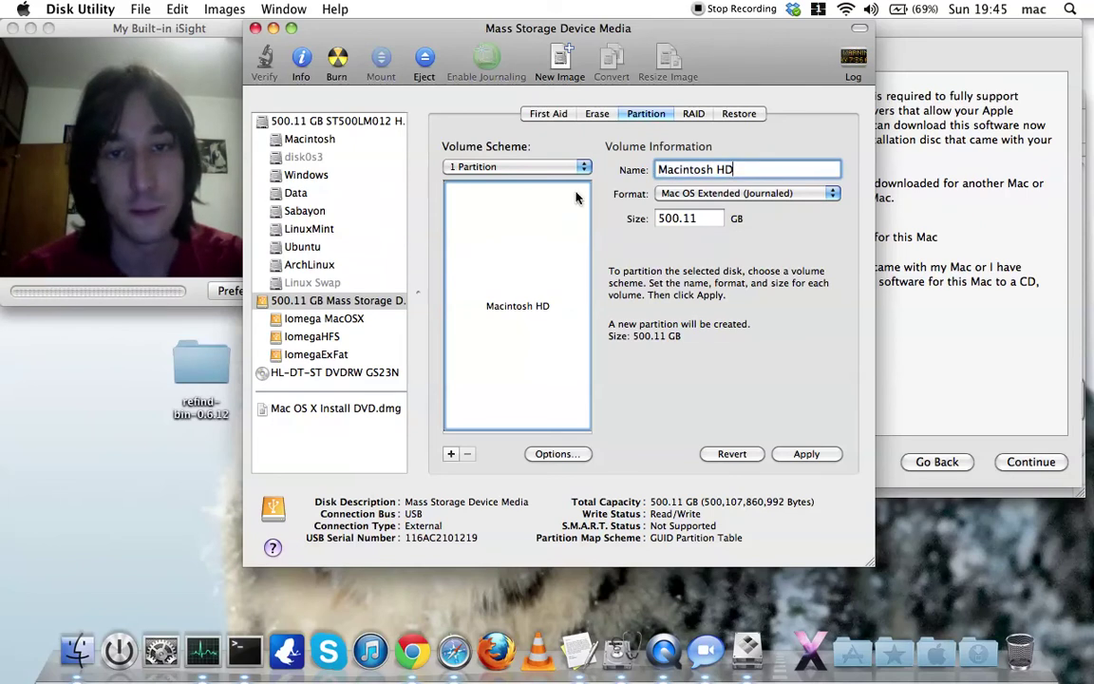
left_click_drag(562, 45, 670, 30)
mouse_move(739, 27)
left_mouse_down()
mouse_move(739, 63)
mouse_move(712, 38)
mouse_move(727, 28)
left_mouse_up()
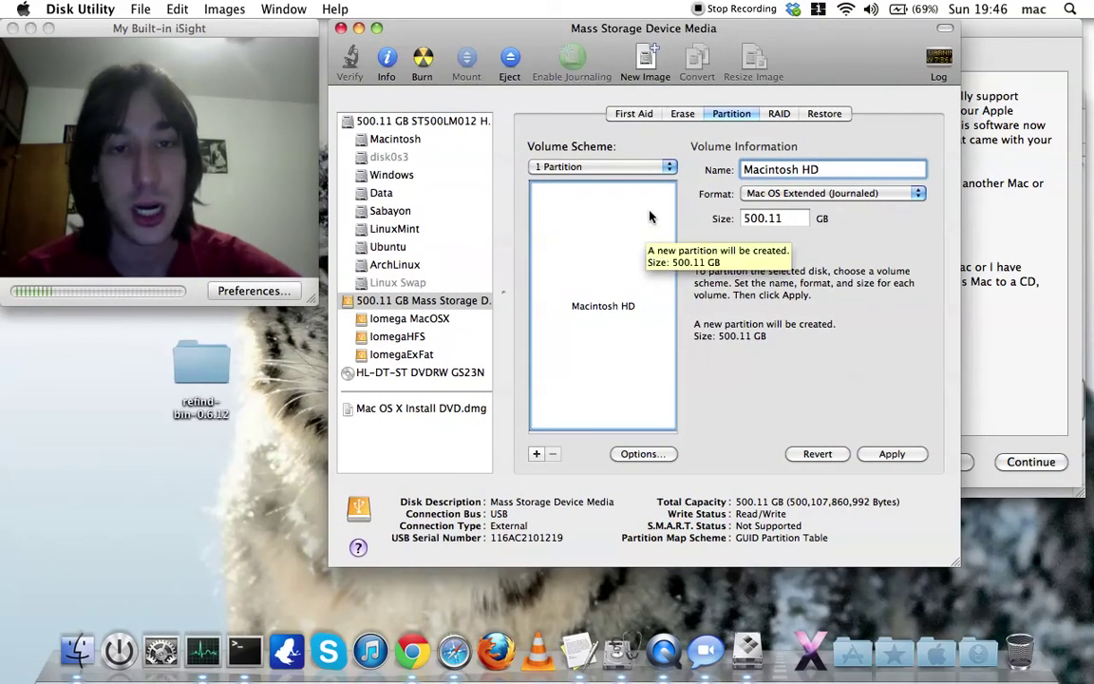
mouse_move(756, 32)
left_mouse_down()
mouse_move(748, 60)
mouse_move(742, 31)
left_mouse_up()
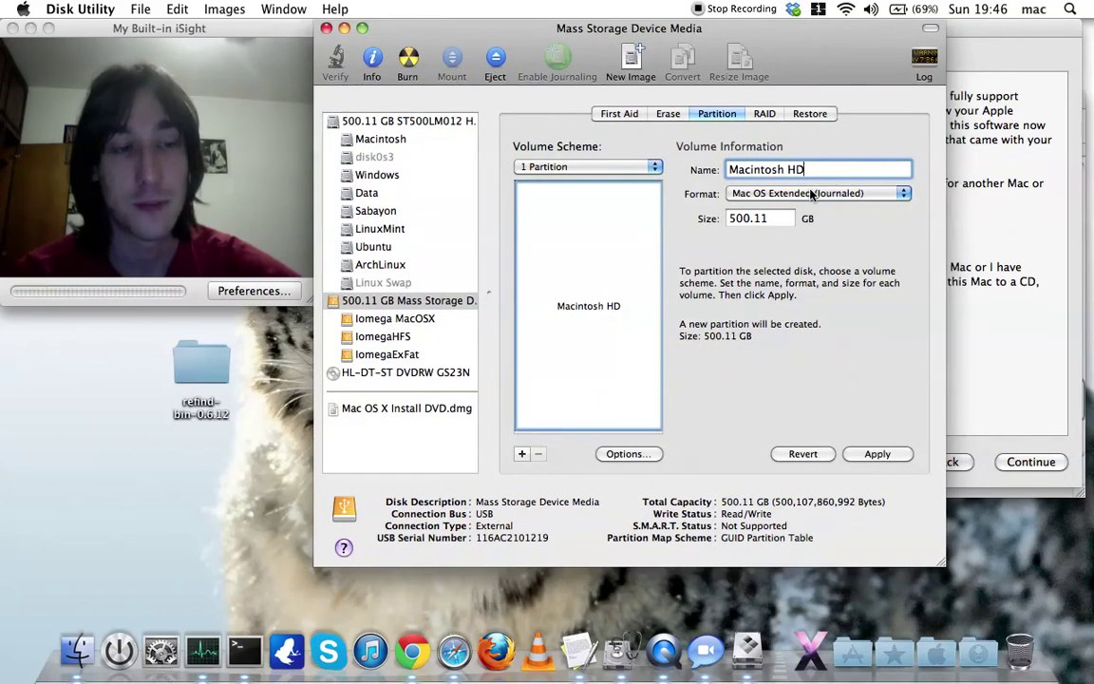
Step: Add a second partition to the external disk's layout and set the first partition's size to 50 GB
left_click(523, 455)
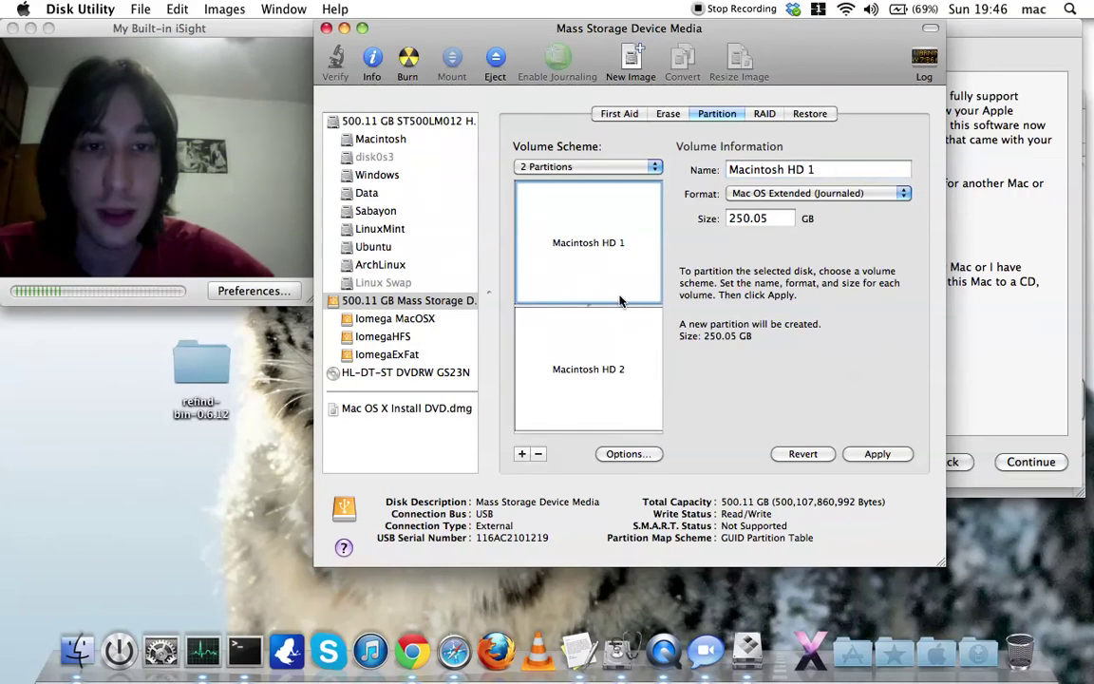
left_click(778, 220)
left_click_drag(762, 221, 724, 219)
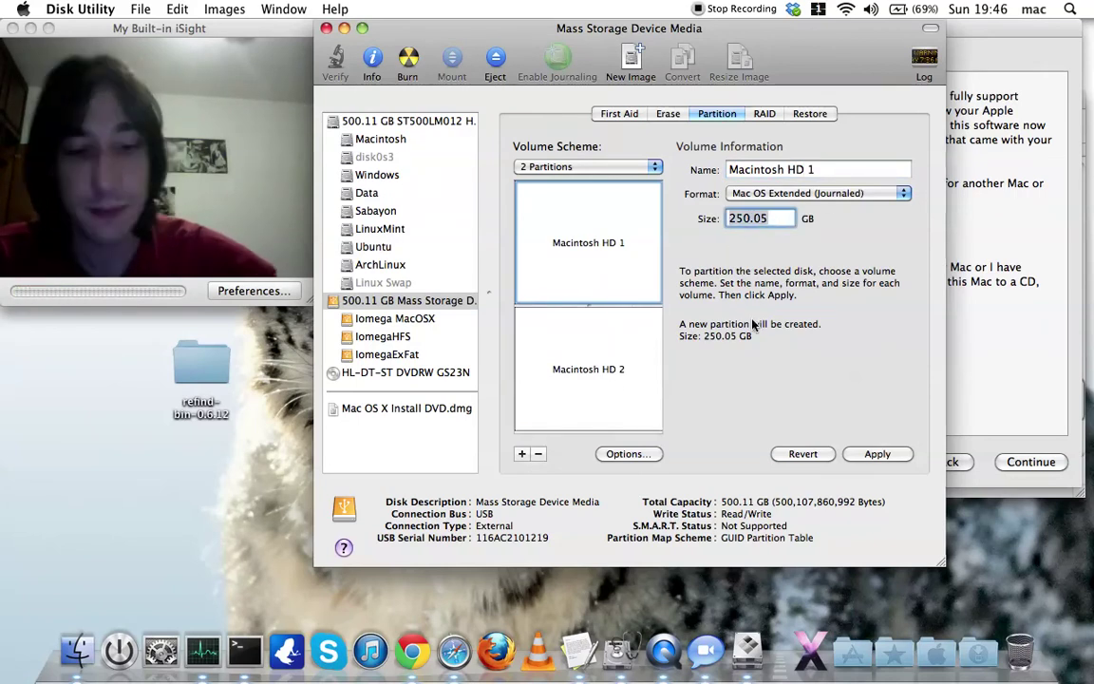
type("50")
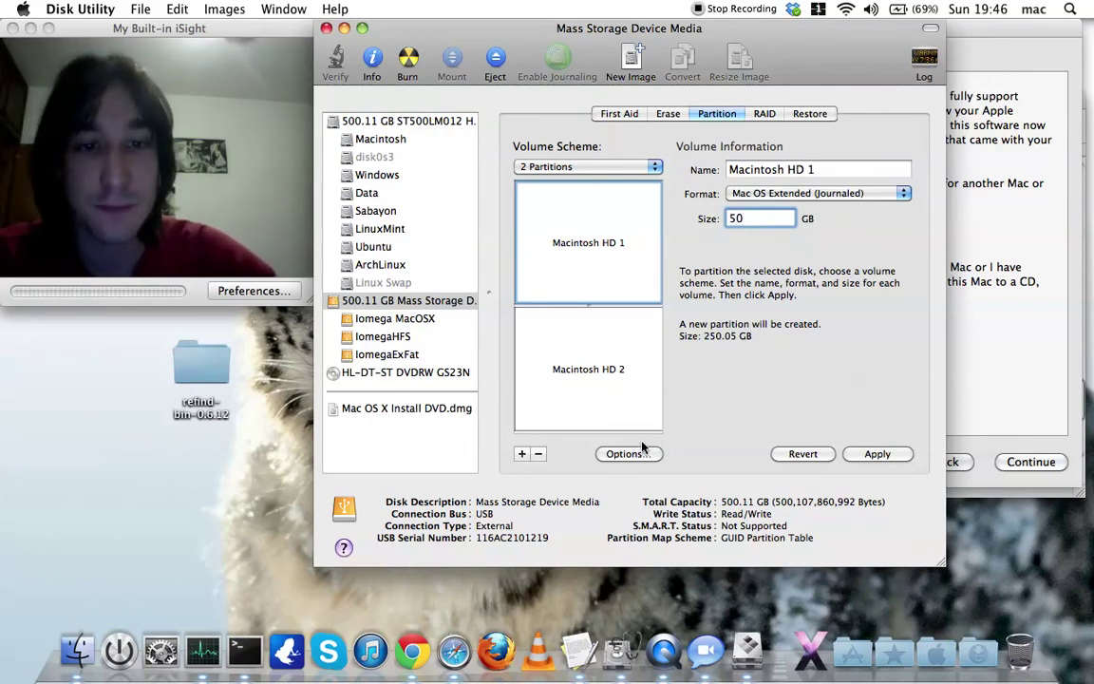
key("Return")
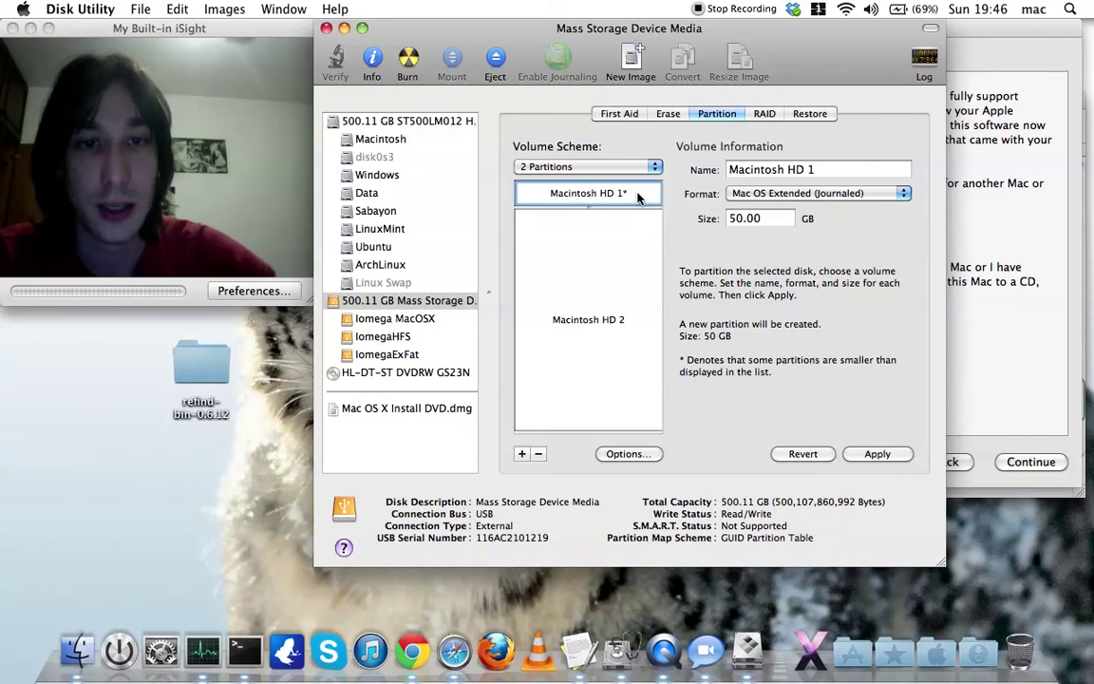
Step: Compare the planned sizes of the Macintosh HD 1 and Macintosh HD 2 partitions
left_click(627, 317)
left_click(619, 199)
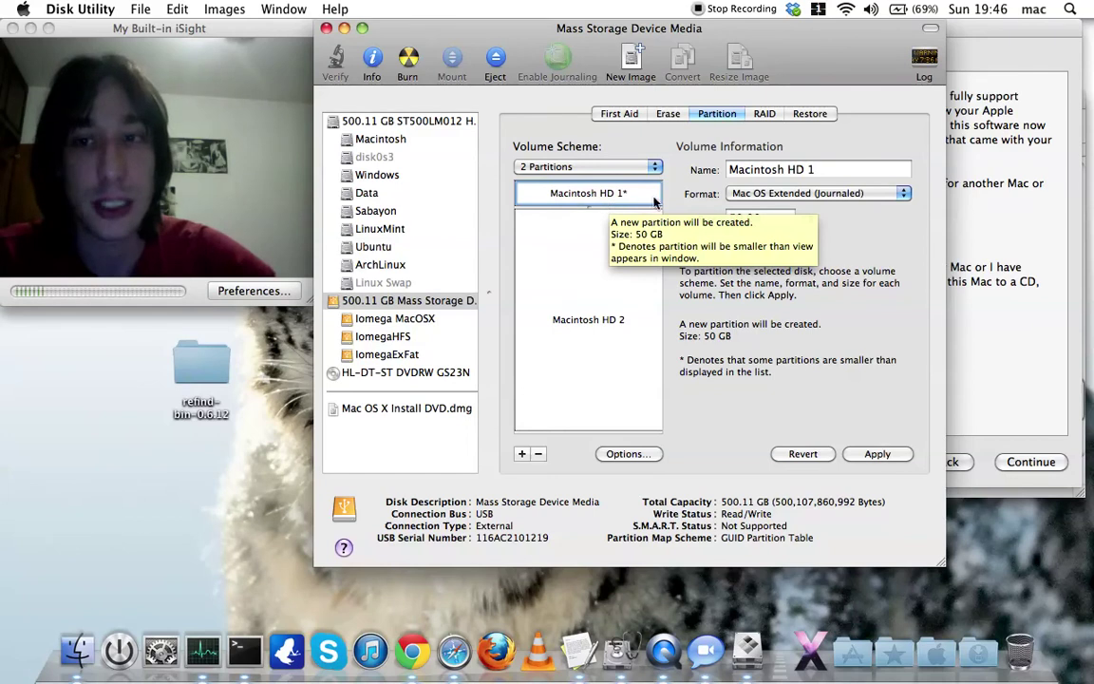
left_click(587, 217)
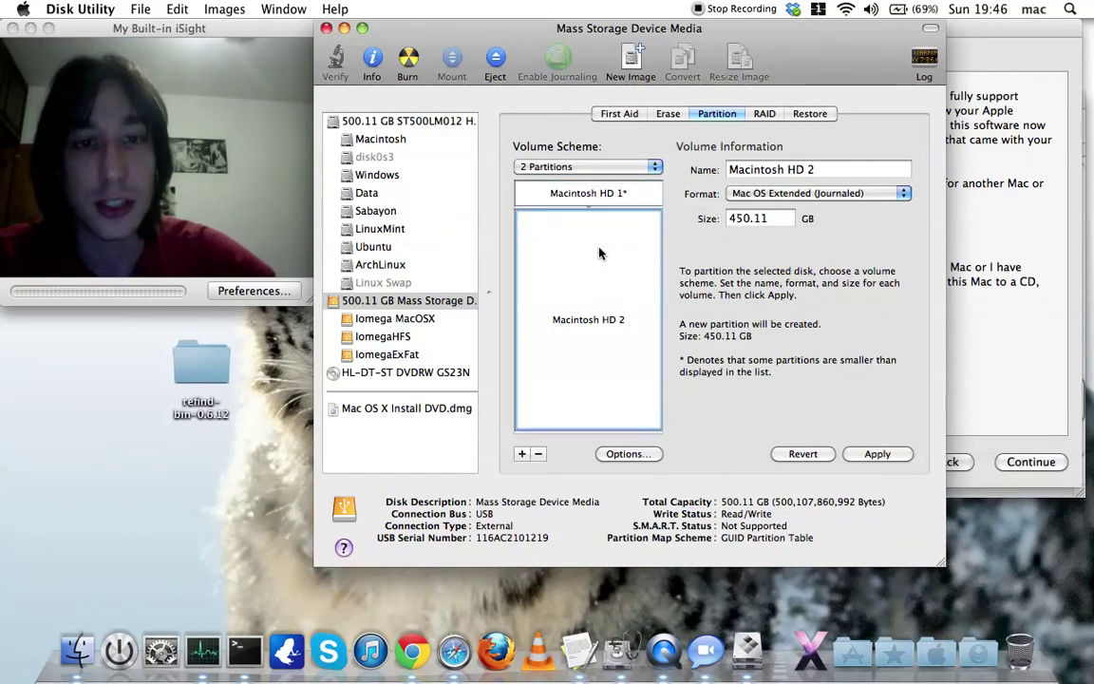
left_click(606, 195)
left_click(599, 214)
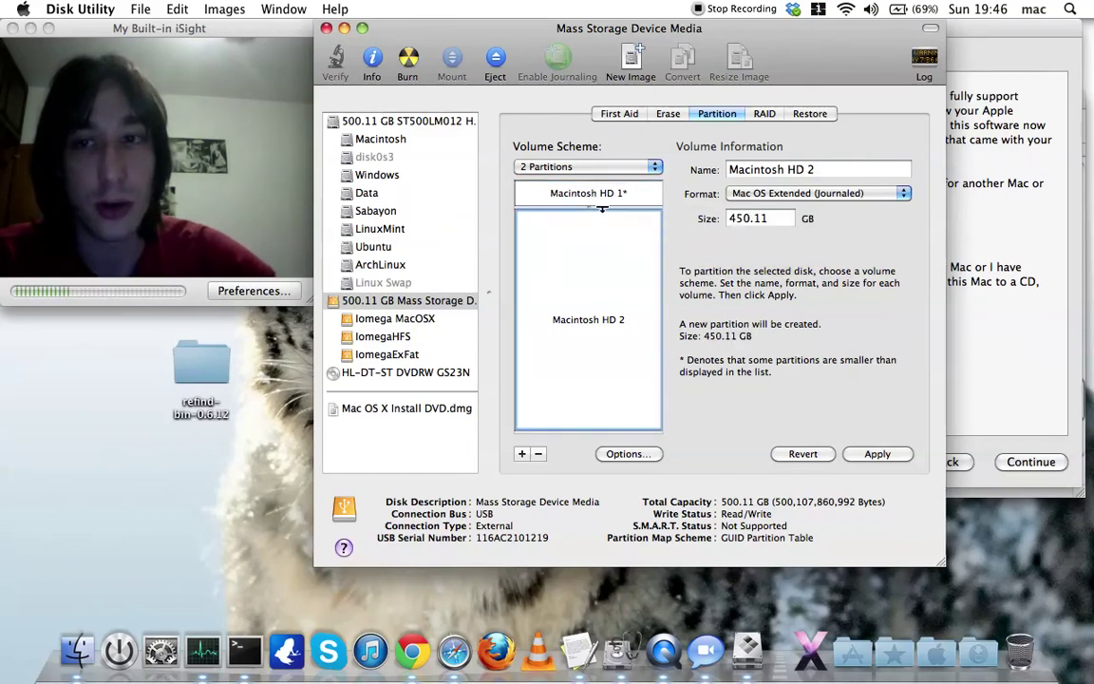
left_click(604, 194)
left_click(601, 206)
left_click(601, 196)
left_click(605, 207)
left_click(634, 198)
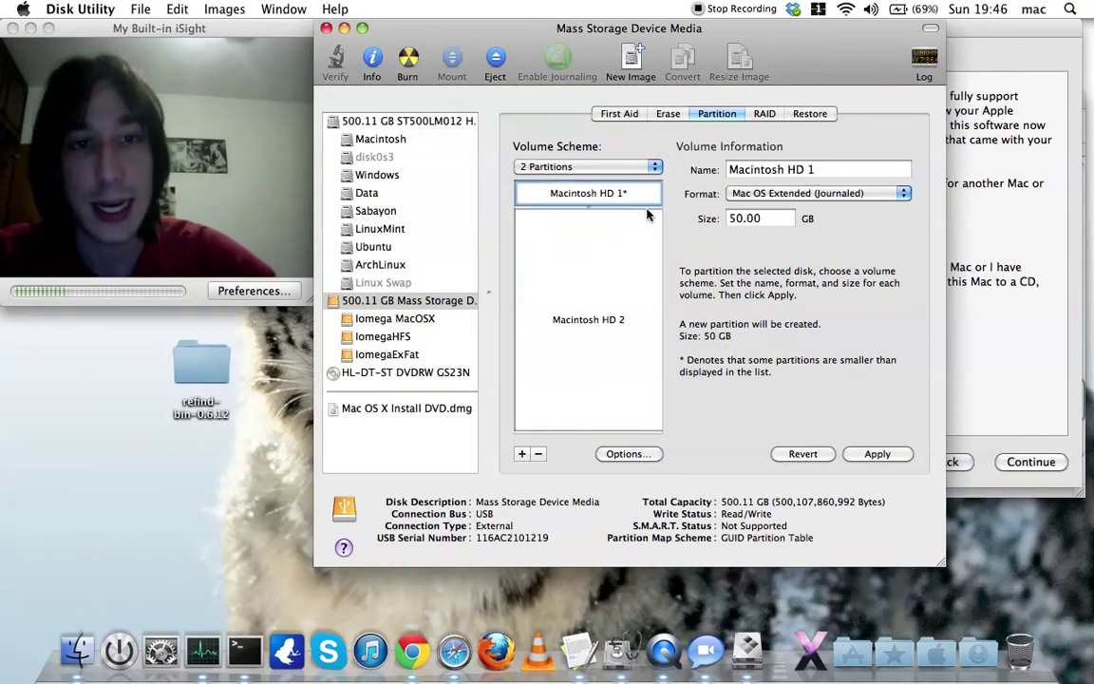
Step: Open the internal ST500LM012 disk's partition layout, select the Macintosh partition and highlight its size
left_click(399, 140)
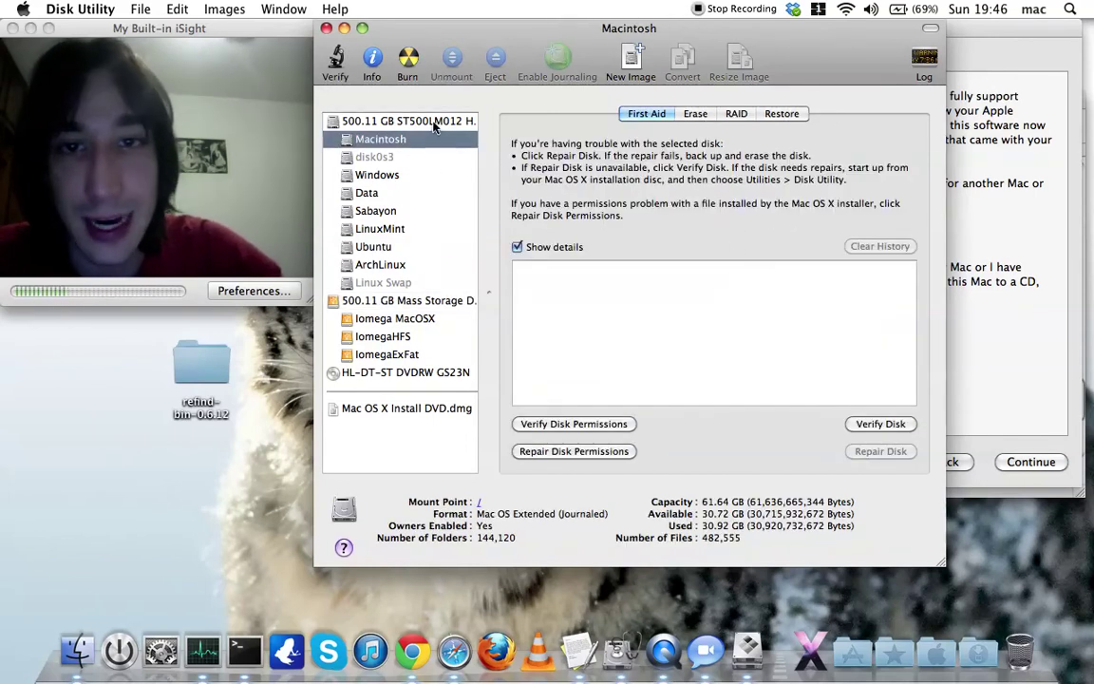
left_click(434, 123)
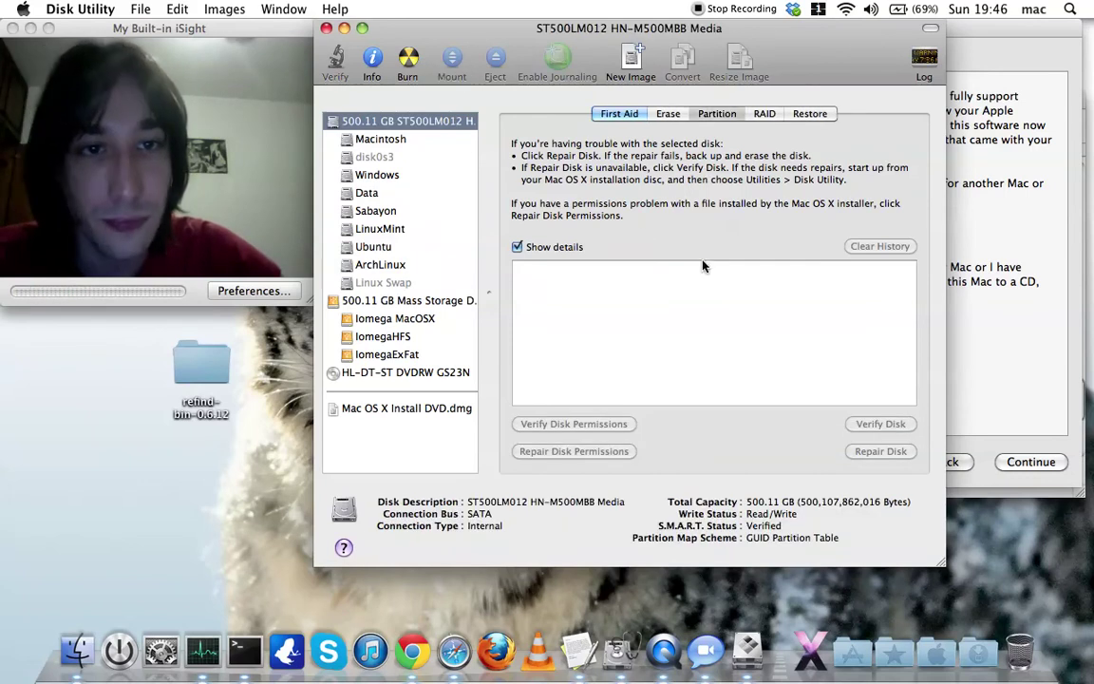
left_click(717, 113)
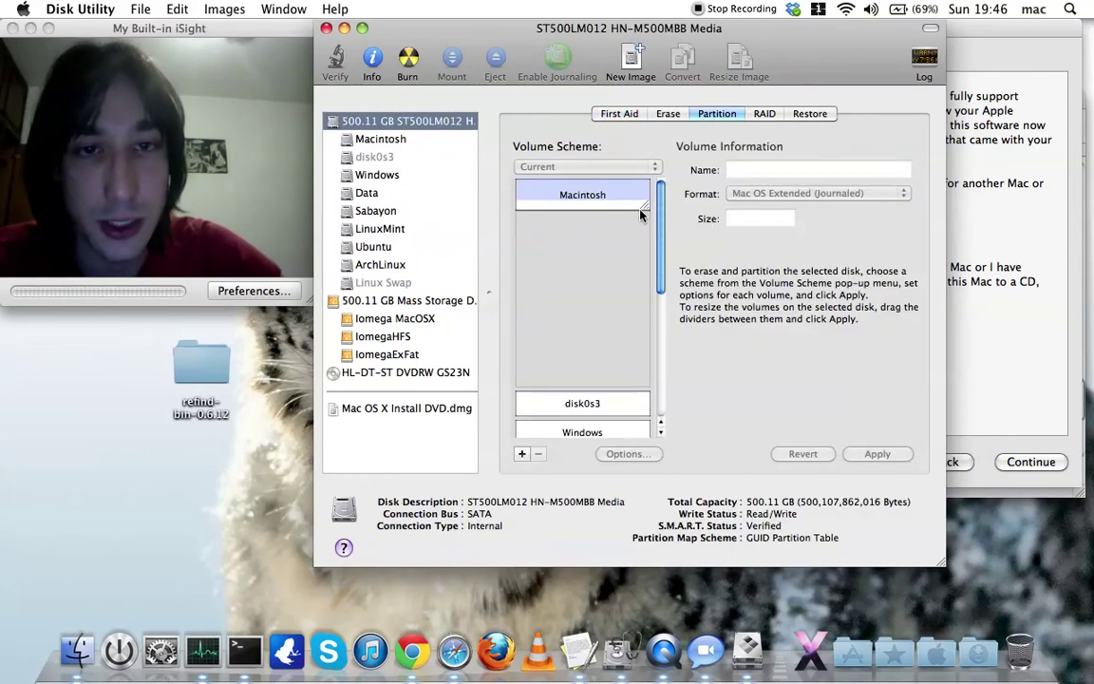
left_click(580, 197)
left_click(734, 221)
left_click_drag(747, 220, 755, 221)
left_click(763, 220)
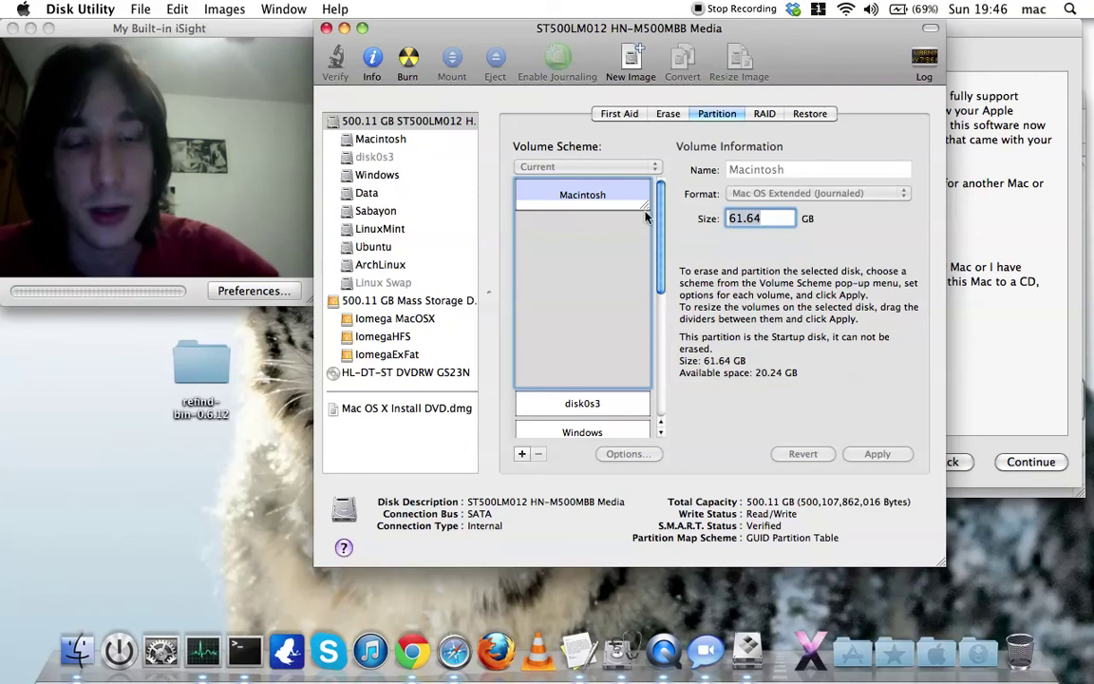
Step: Look through the internal disk's partition list and examine the Macintosh startup partition's size and available space
scroll(663, 211, "down", 5)
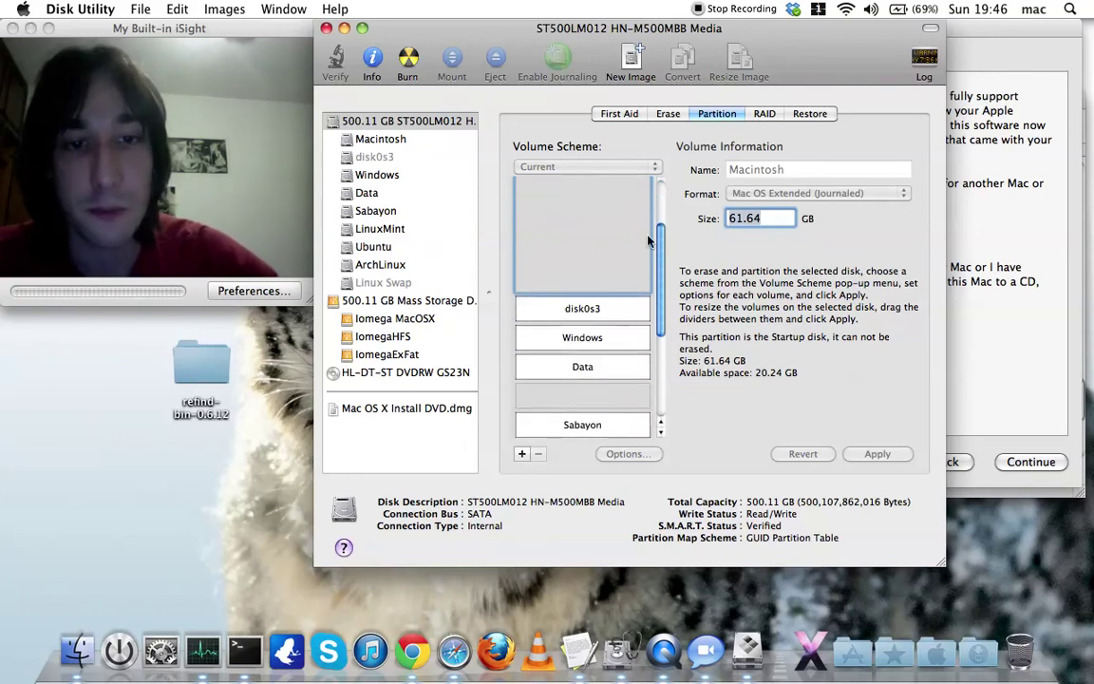
scroll(589, 228, "up", 5)
mouse_move(660, 199)
left_mouse_down()
mouse_move(661, 302)
mouse_move(650, 236)
mouse_move(654, 215)
mouse_move(665, 351)
mouse_move(663, 233)
mouse_move(675, 214)
left_mouse_up()
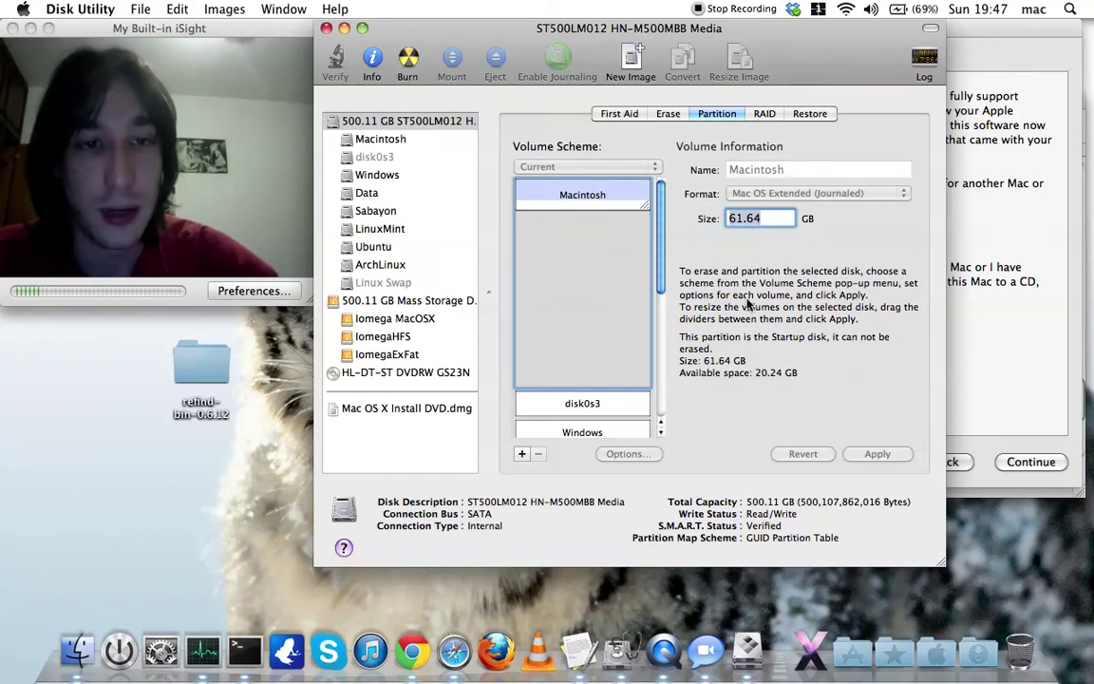
left_click_drag(715, 38, 714, 47)
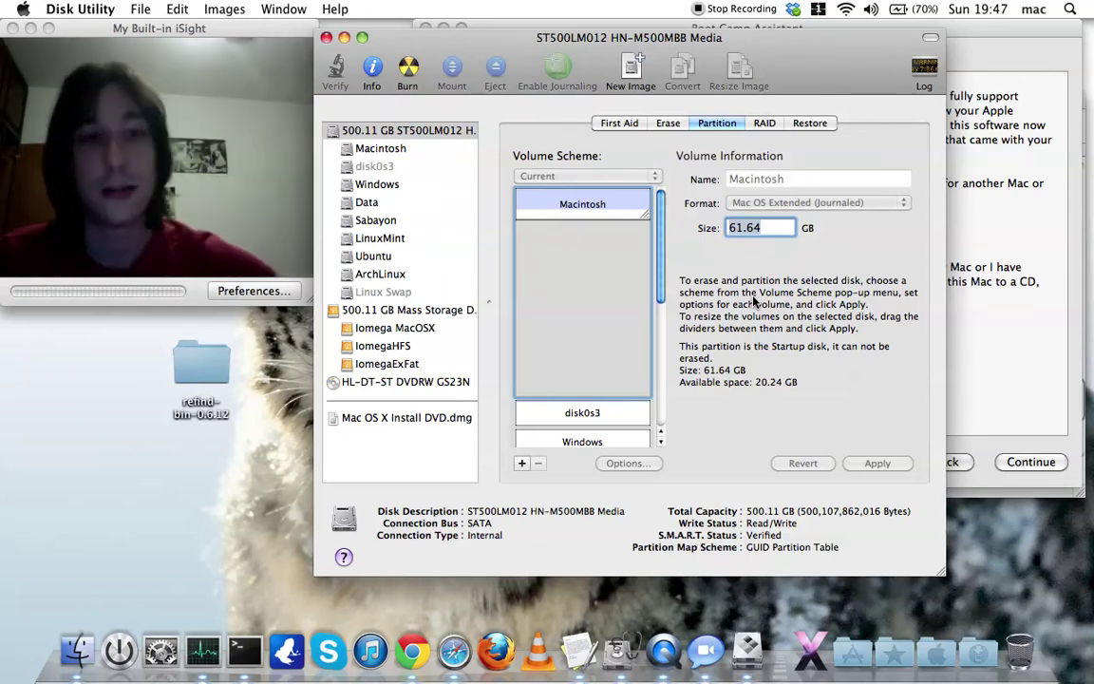
left_click(751, 229)
double_click(750, 229)
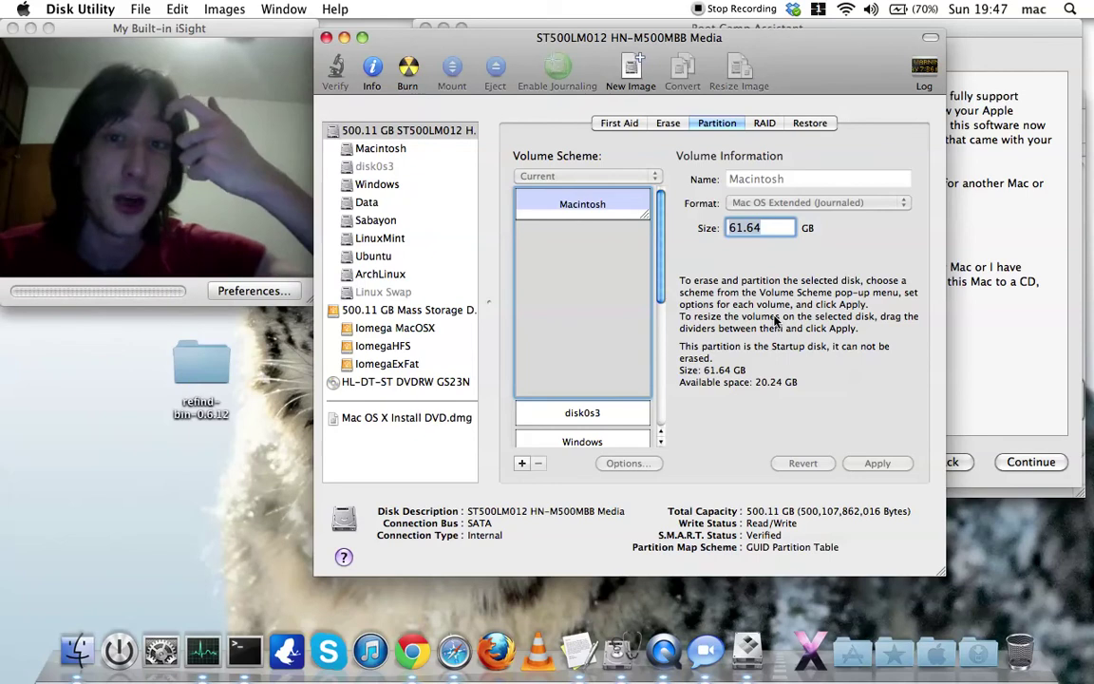
left_click(768, 226)
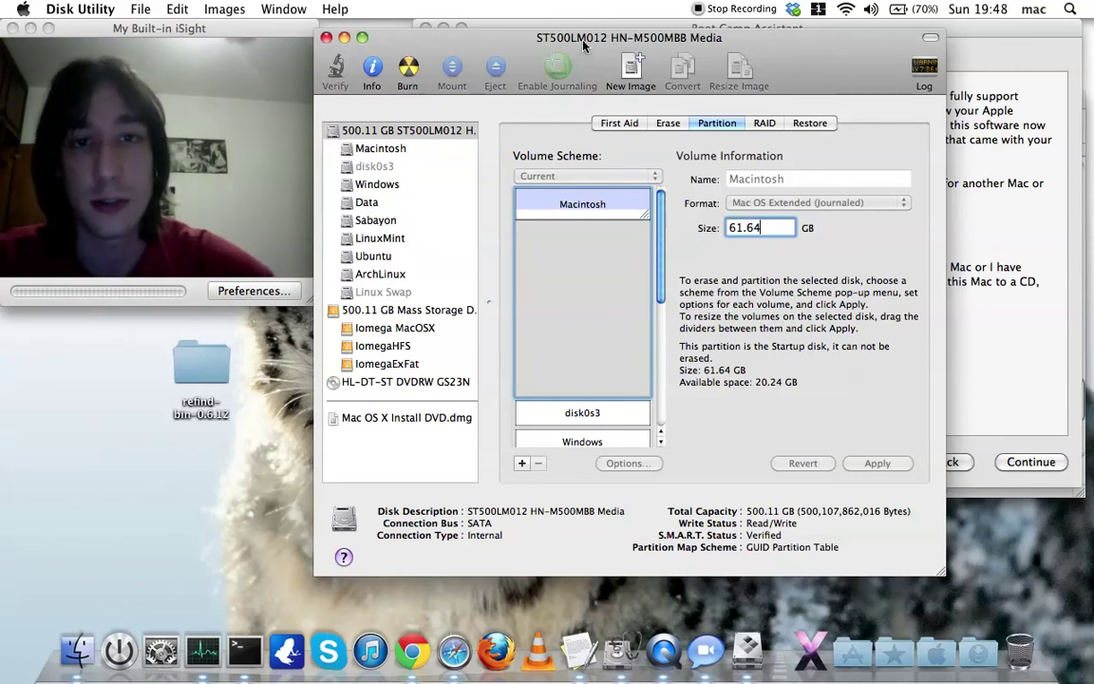
Step: View the Macintosh volume's details, switch to Boot Camp Assistant's support software page, and return to Disk Utility
left_click_drag(583, 44, 623, 36)
left_click(437, 140)
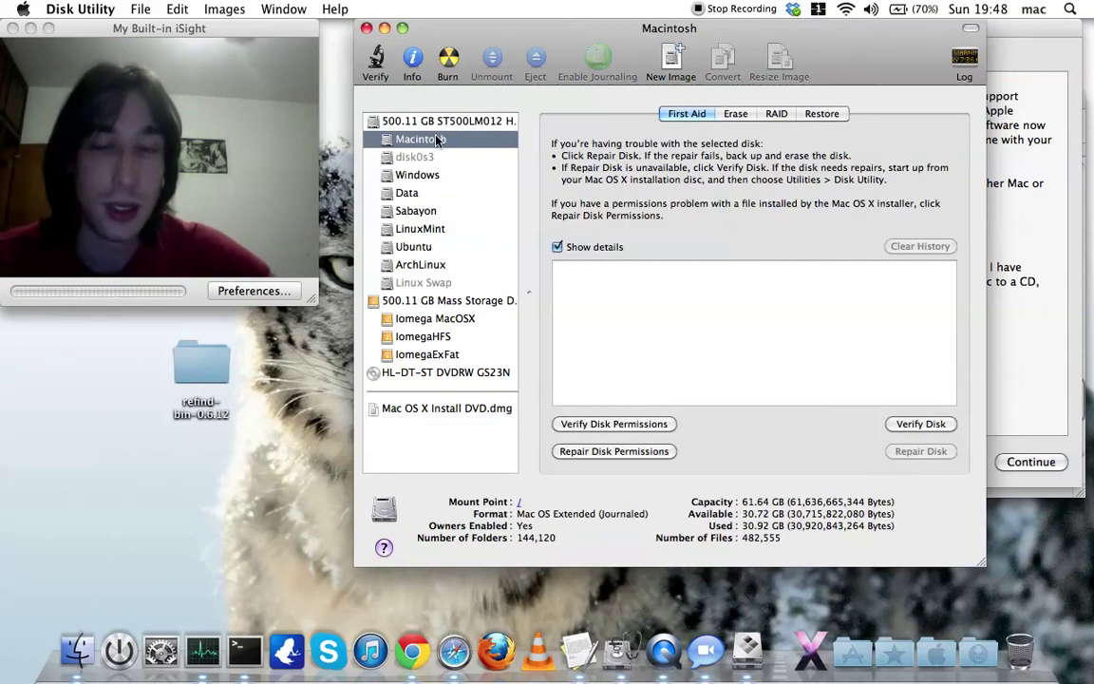
left_click_drag(524, 39, 484, 95)
left_click(608, 34)
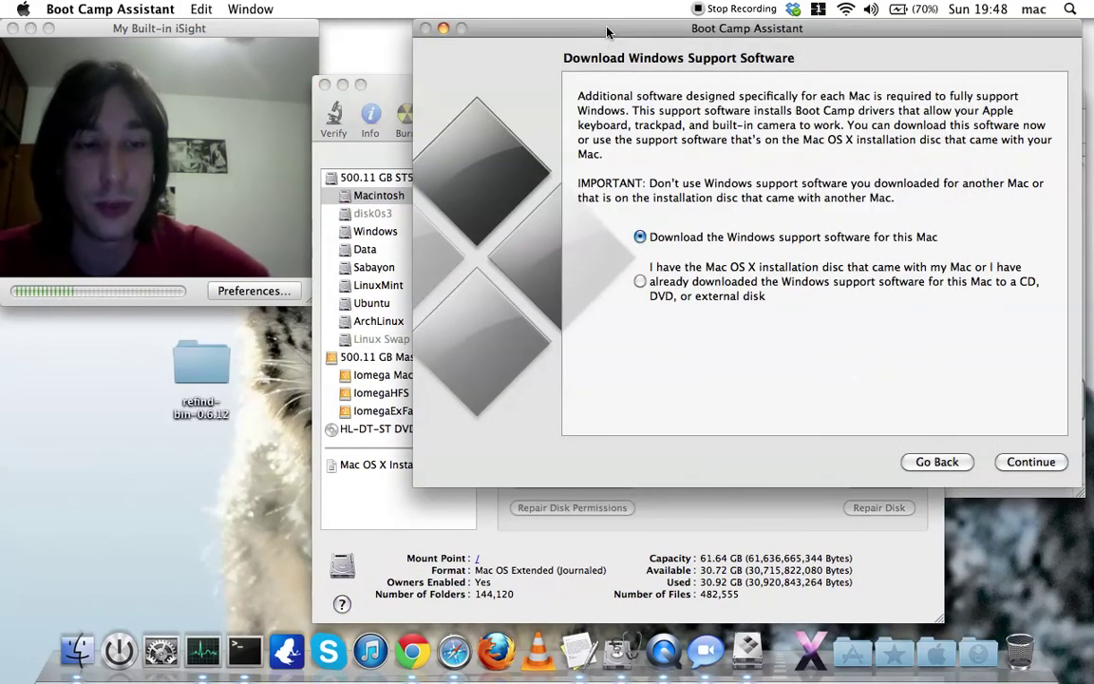
left_click_drag(608, 33, 595, 52)
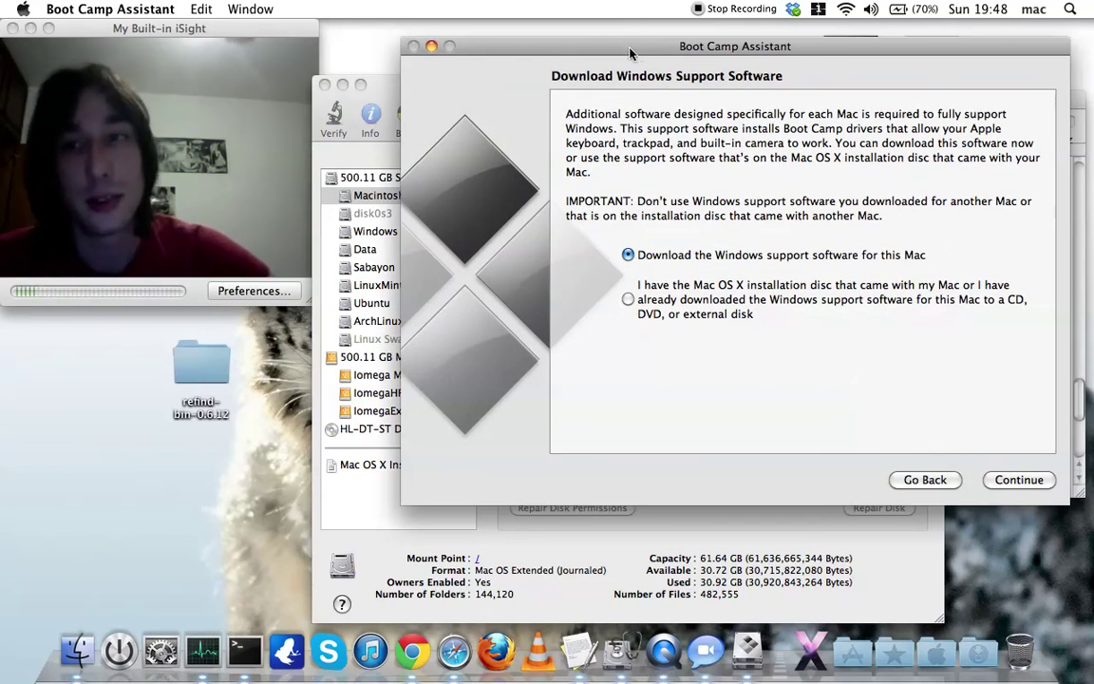
left_click_drag(490, 43, 552, 31)
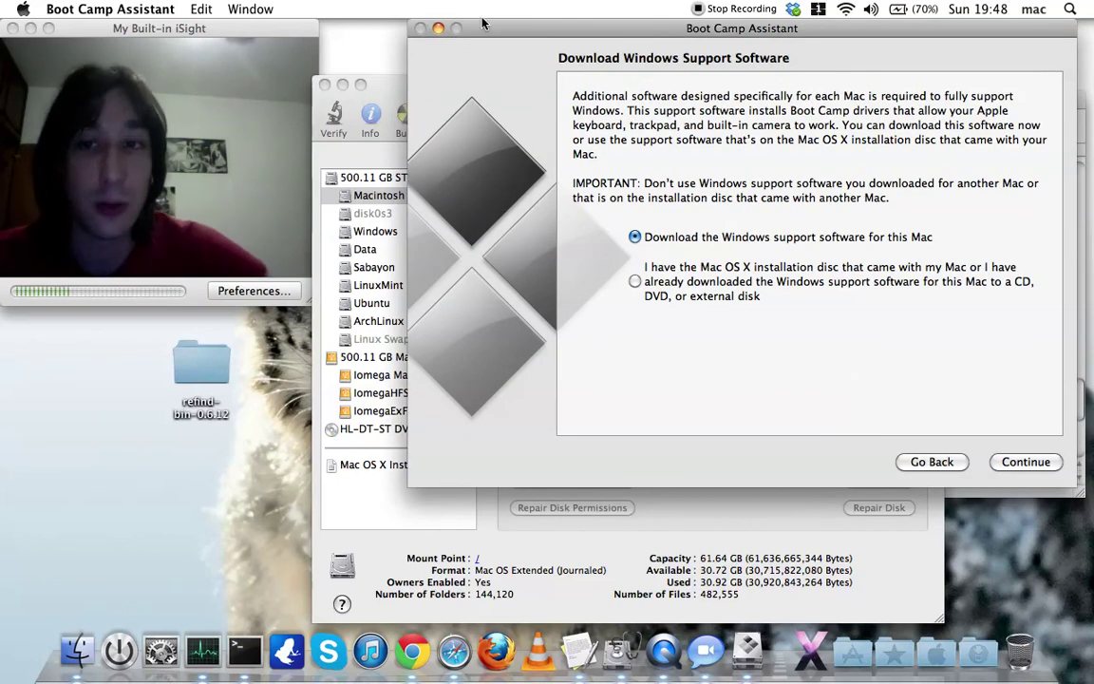
left_click_drag(397, 84, 399, 27)
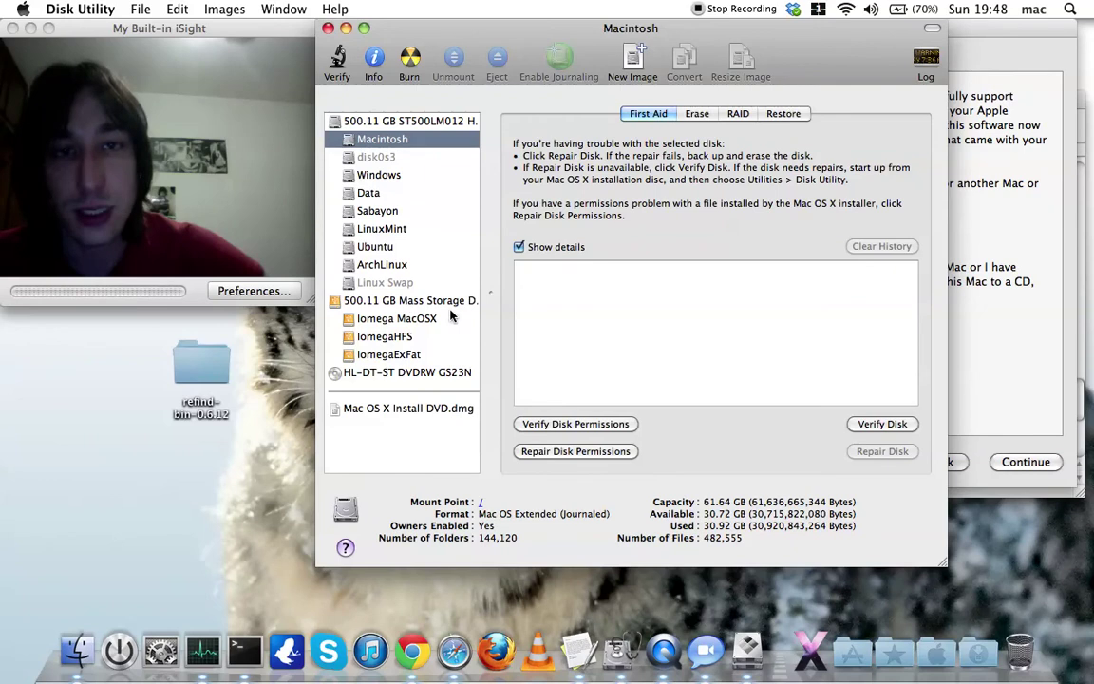
Step: Open the external Mass Storage disk's partition layout and set its volume scheme to 2 Partitions
left_click(411, 303)
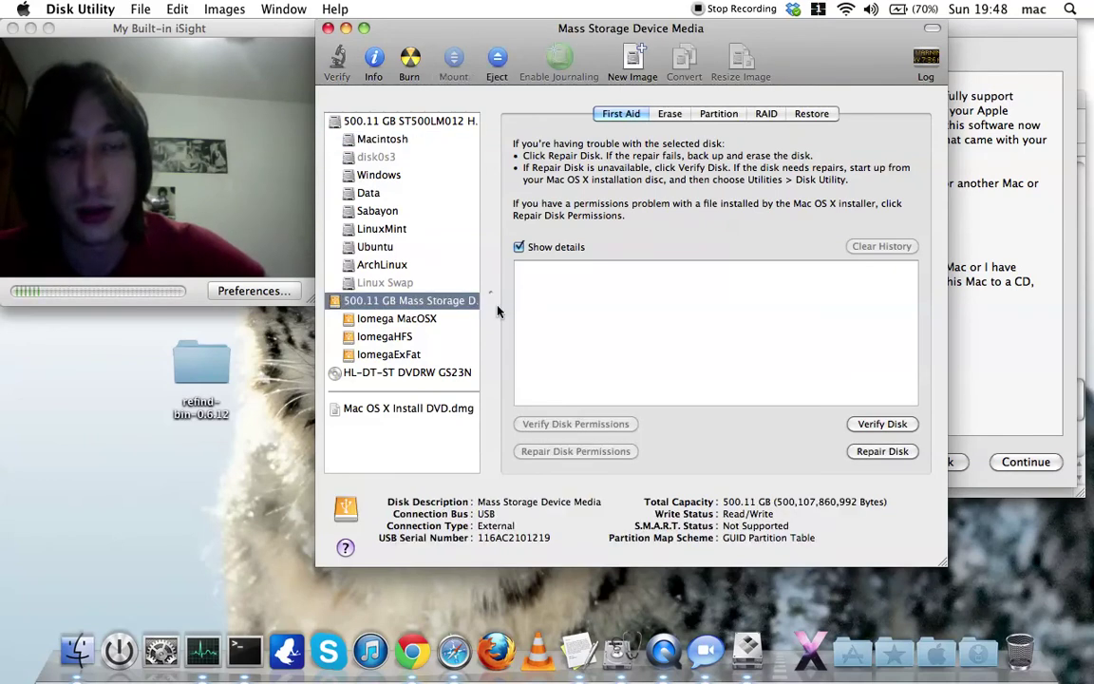
left_click(719, 113)
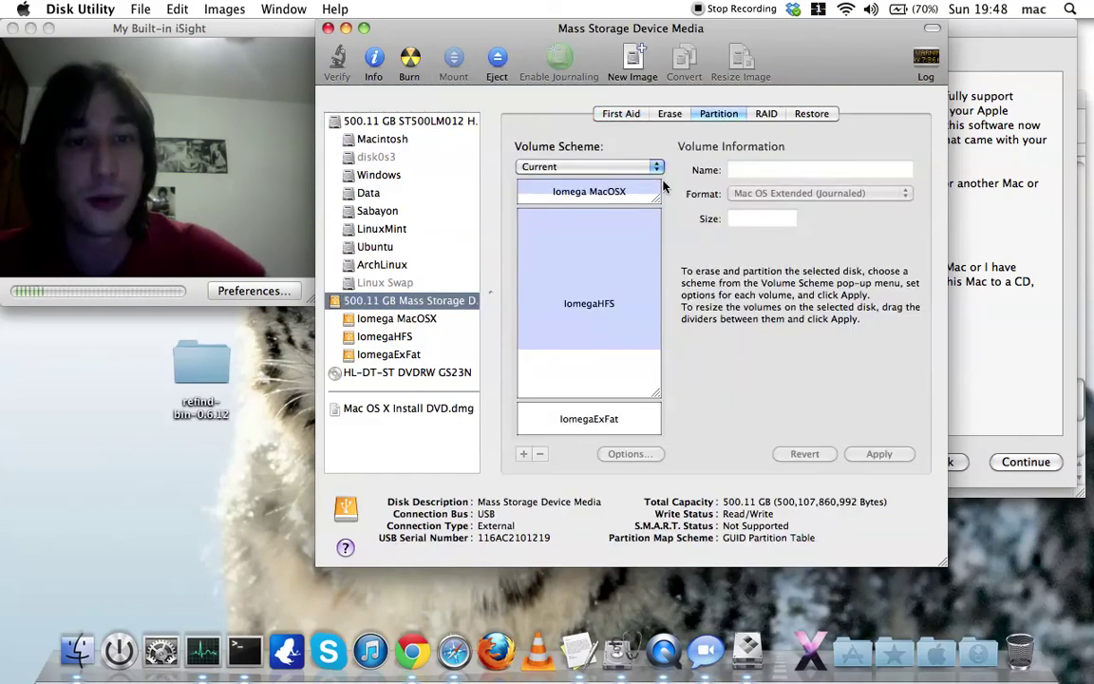
left_click(615, 191)
left_click(662, 168)
left_click(656, 180)
left_click(659, 169)
left_click(649, 180)
left_click(622, 242)
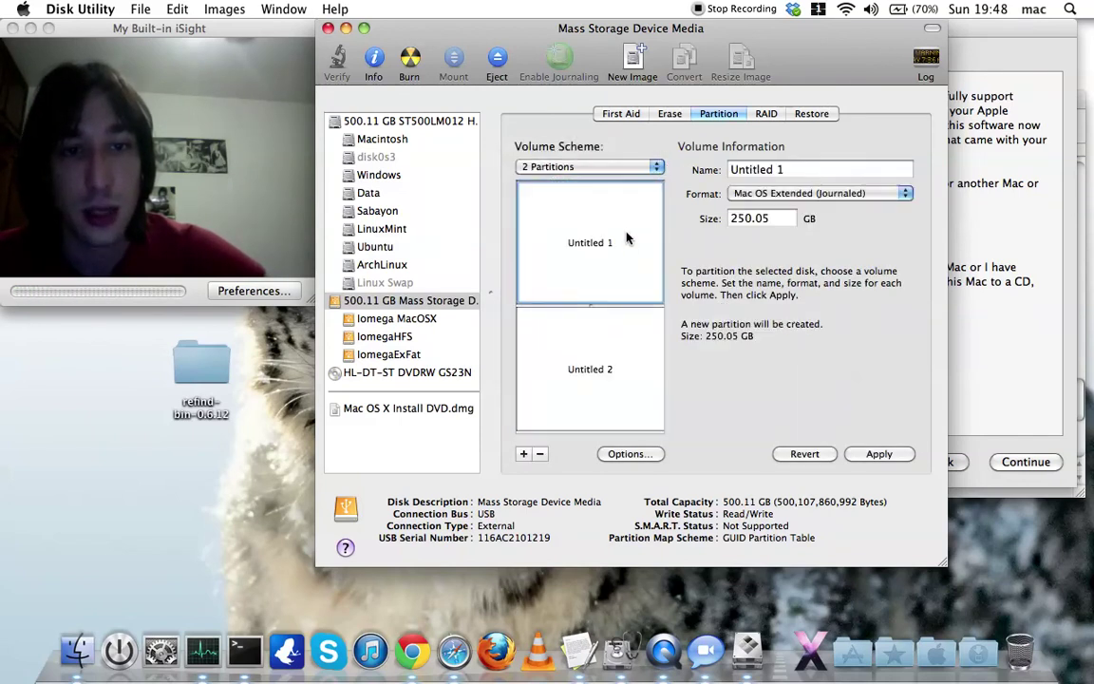
Step: Set the Untitled 1 partition's size to 60 GB and check the sizes of both planned partitions
double_click(750, 218)
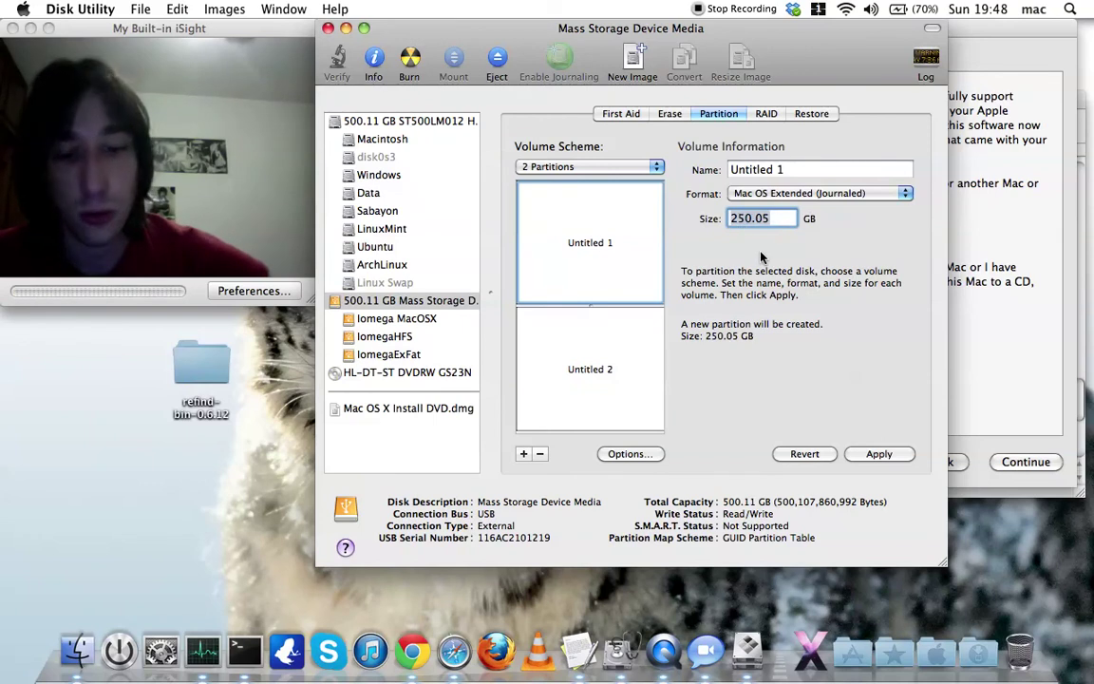
type("60.")
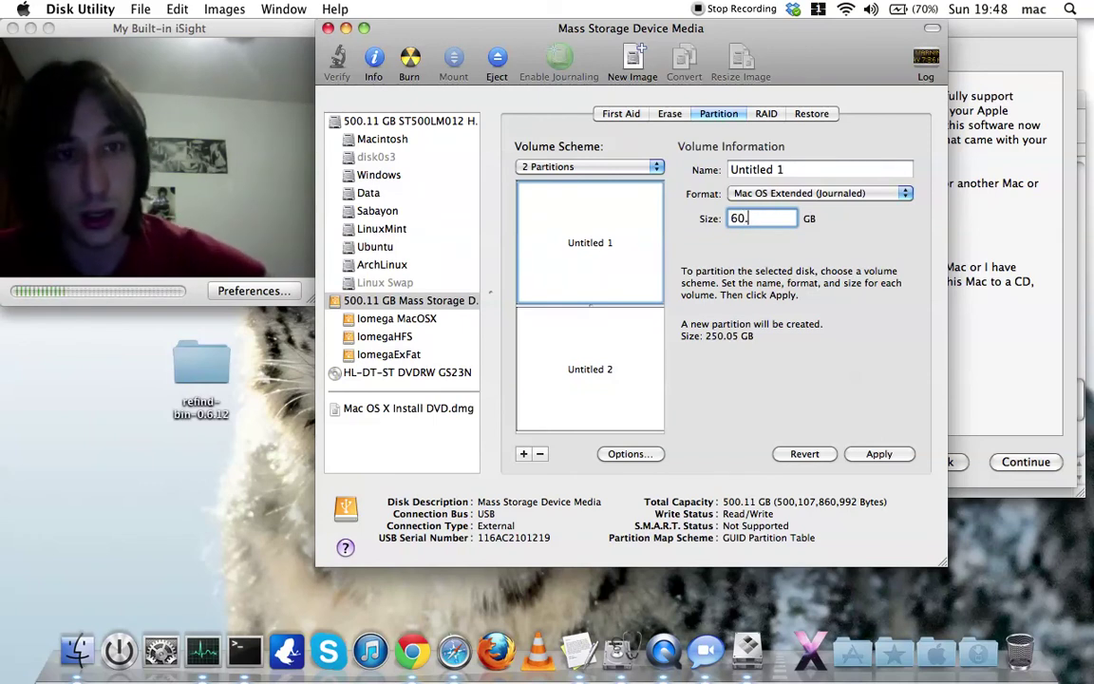
left_click(595, 332)
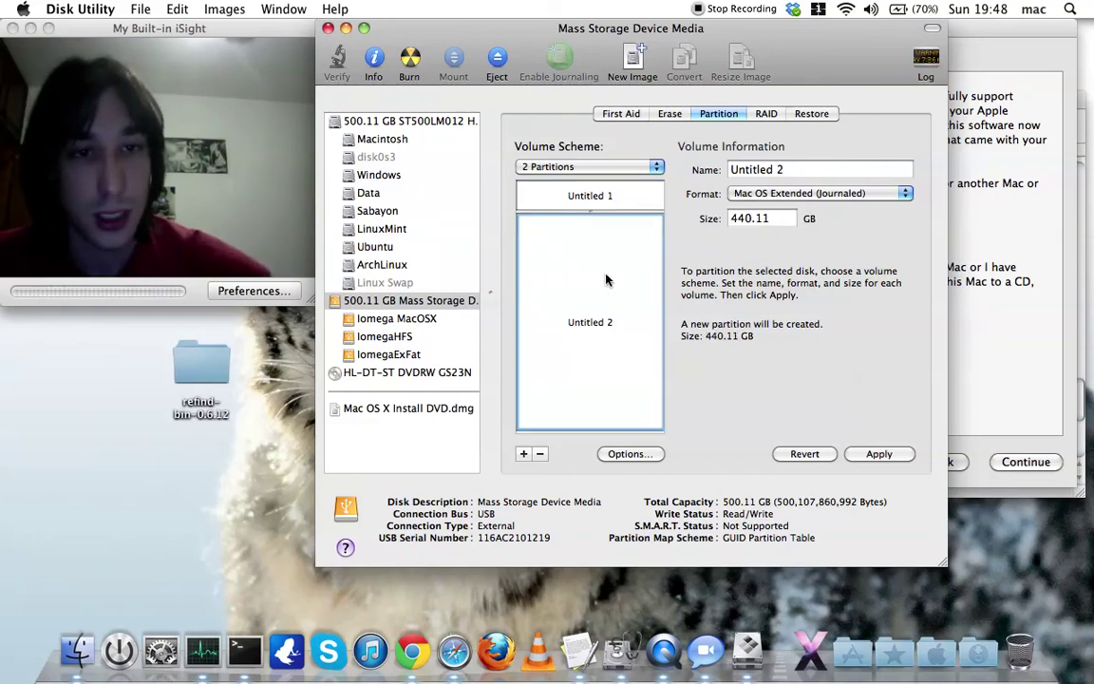
left_click(614, 199)
double_click(755, 219)
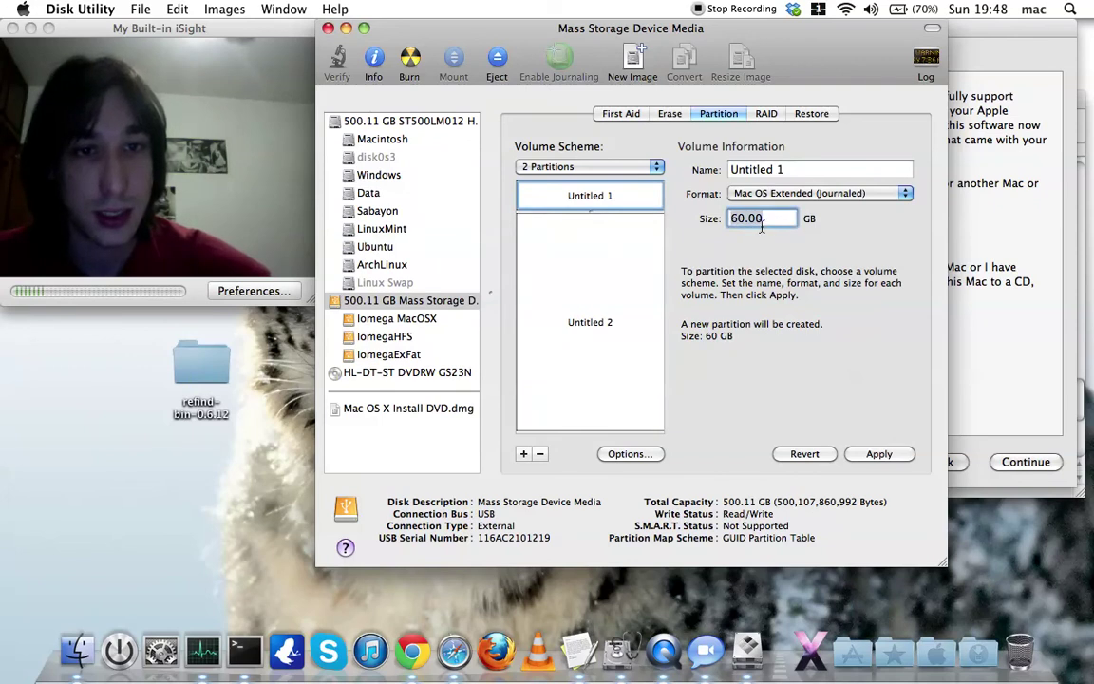
Step: Name the external disk's first planned partition Macintosh HD and review both planned partitions
left_click(745, 220)
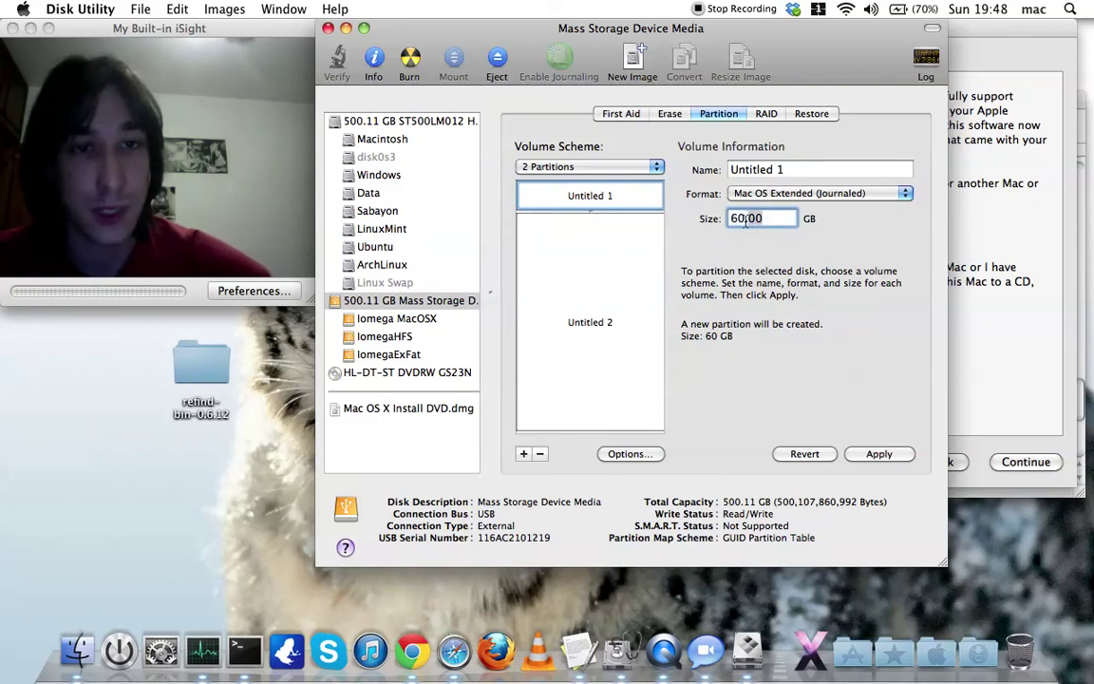
triple_click(783, 172)
key("BackSpace")
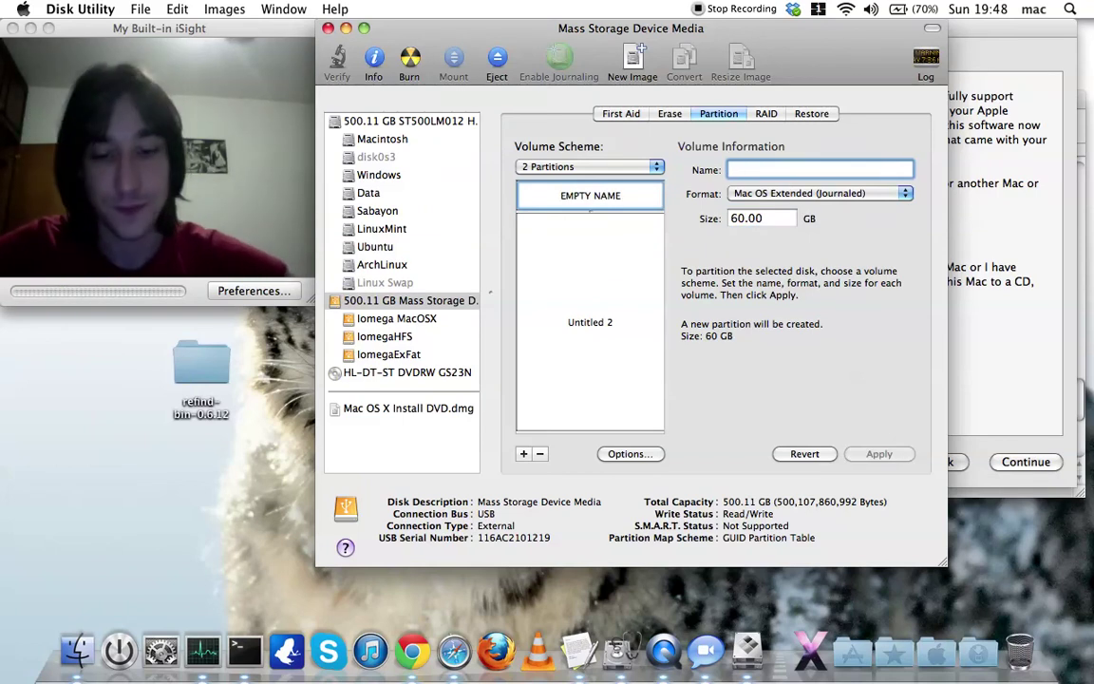
type("Macintoh")
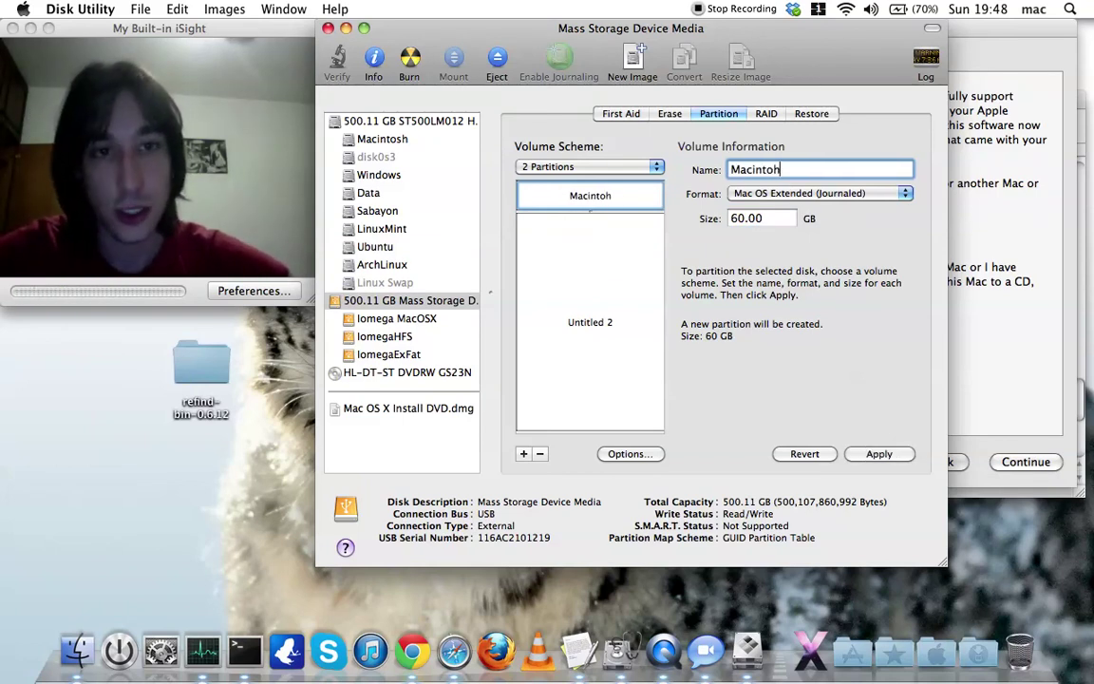
key("BackSpace")
type("sh ")
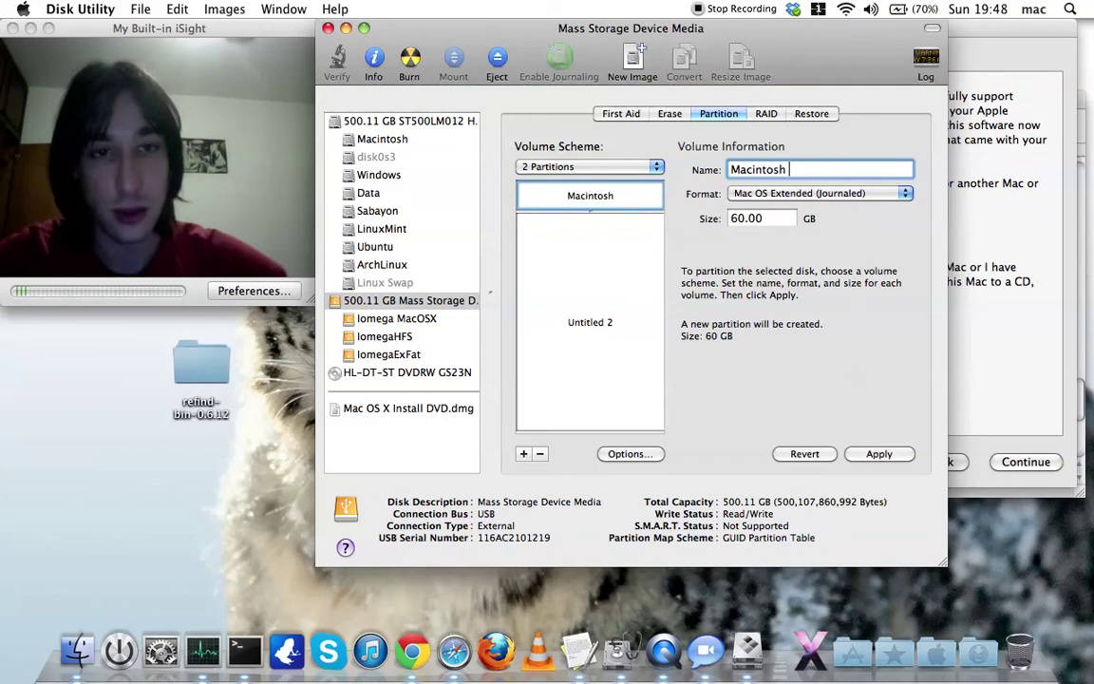
type("HD")
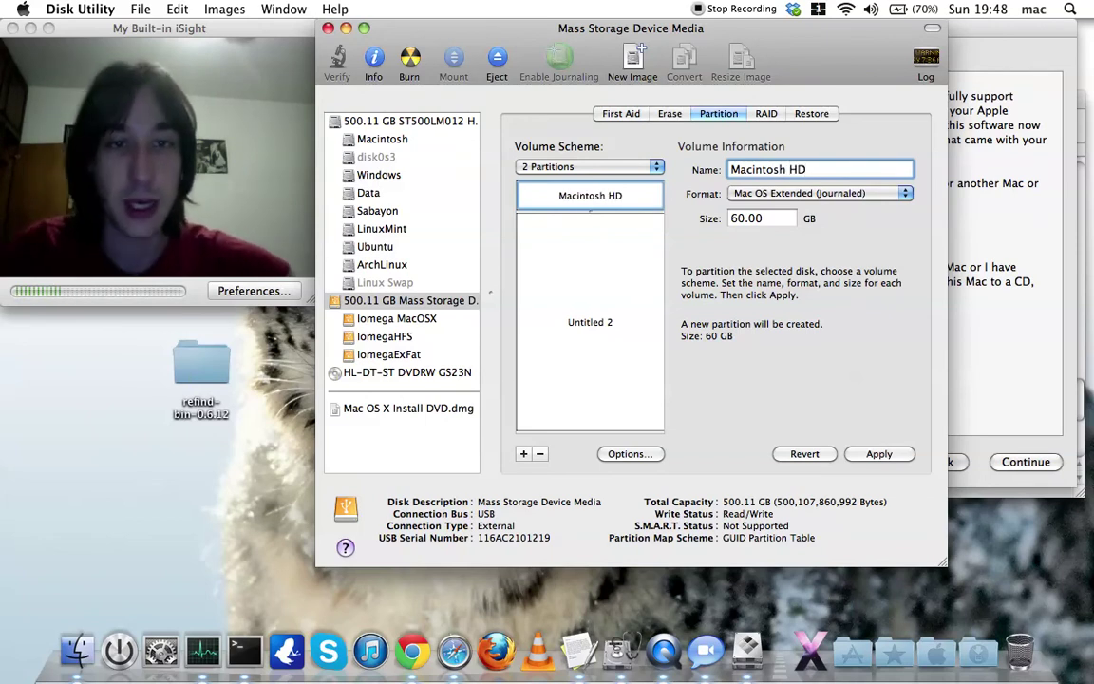
left_click(640, 247)
left_click(631, 195)
left_click(613, 216)
left_click(613, 197)
Step: View the internal disk's Macintosh and Windows volumes
left_click(411, 140)
left_click(378, 175)
left_click(382, 140)
Step: Reopen the external Mass Storage disk's partition layout and set its volume scheme to 2 Partitions
left_click(409, 300)
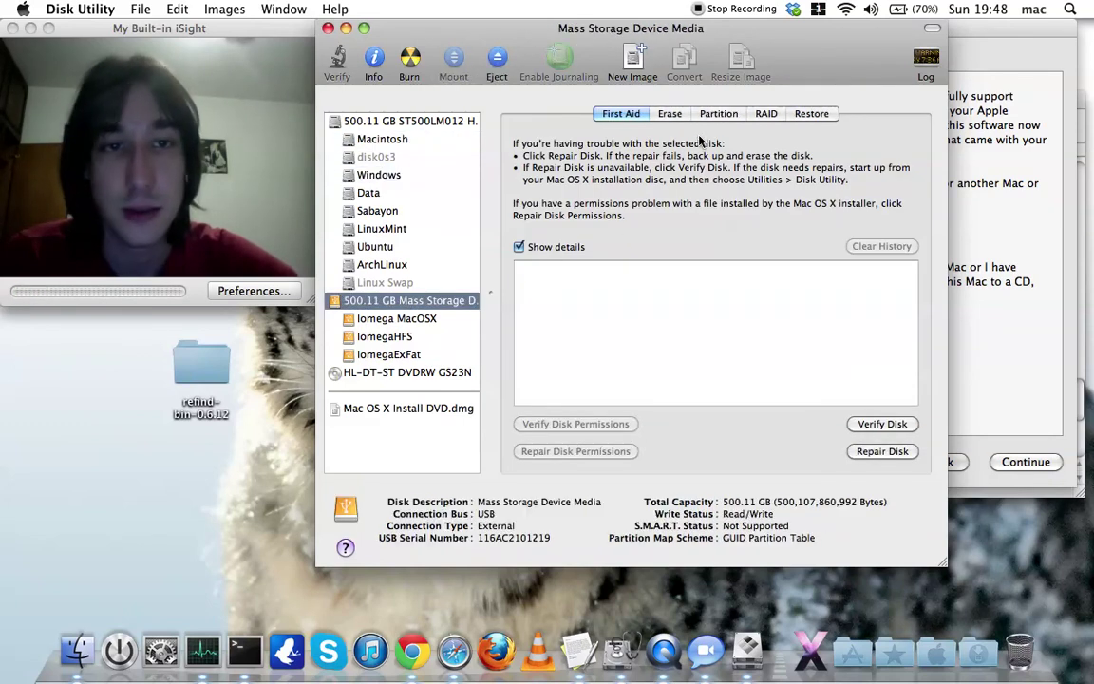
left_click(714, 113)
left_click(576, 166)
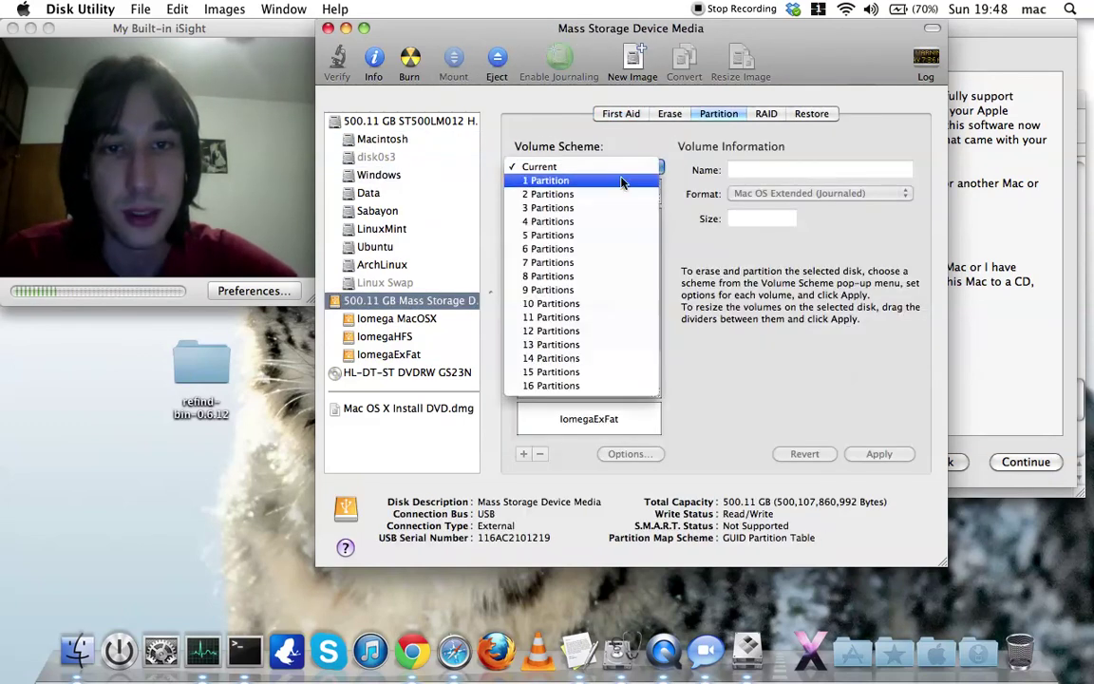
left_click(582, 193)
Step: Name the first planned partition Macintosh and set its size to 60.05 GB
left_click(590, 260)
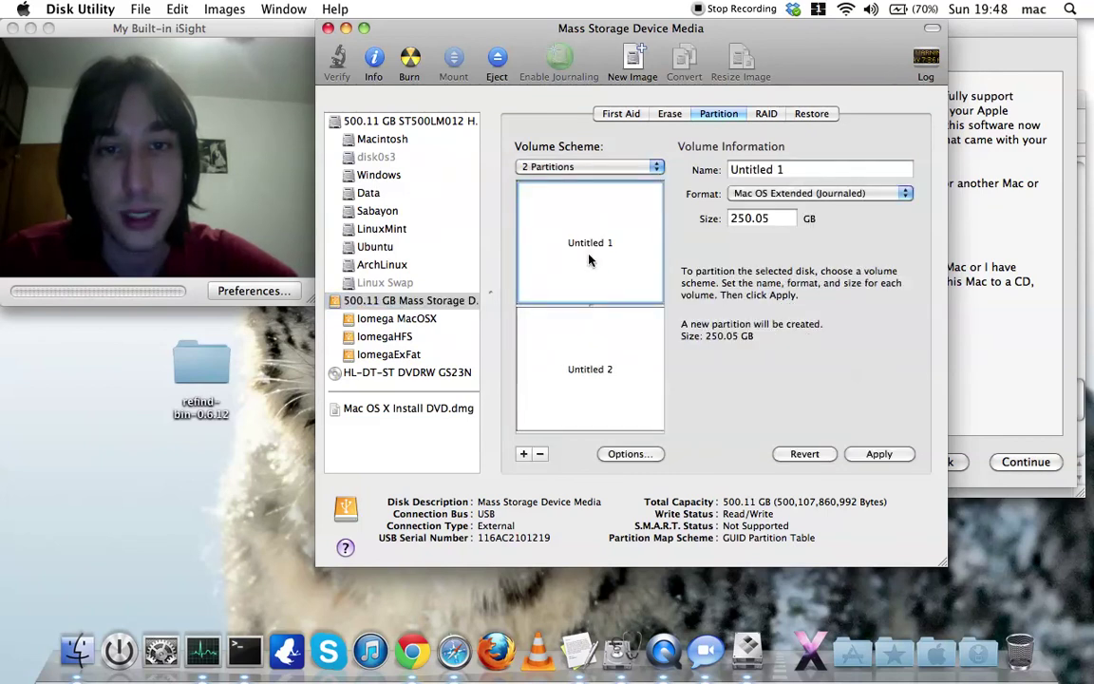
triple_click(801, 172)
type("Macintosh")
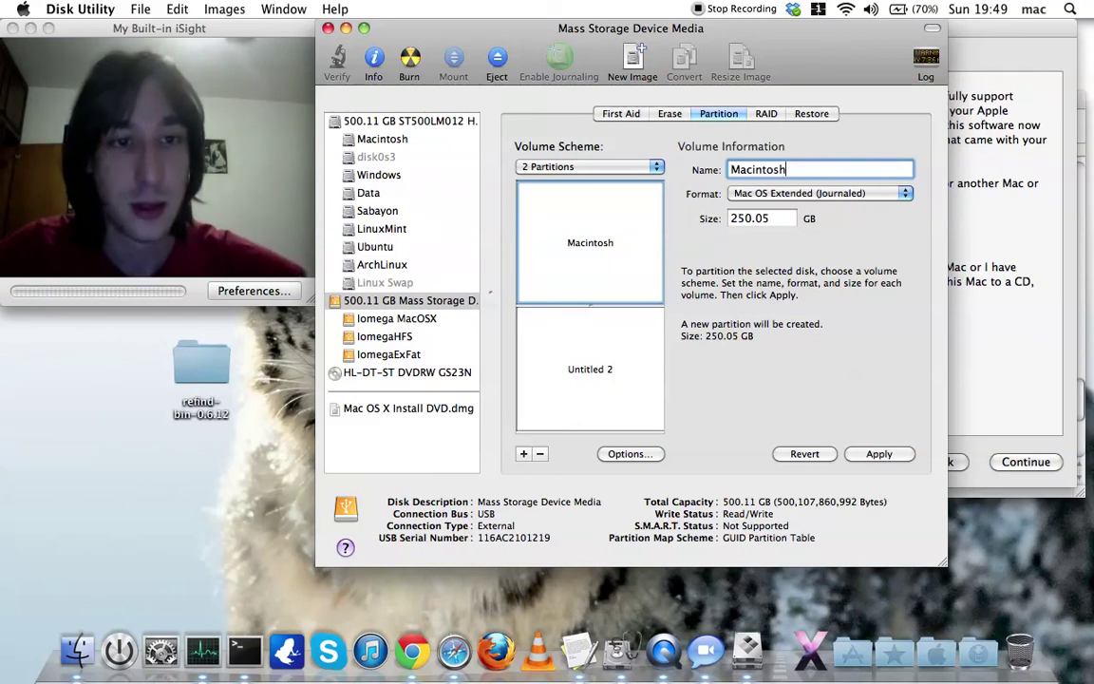
left_click(736, 219)
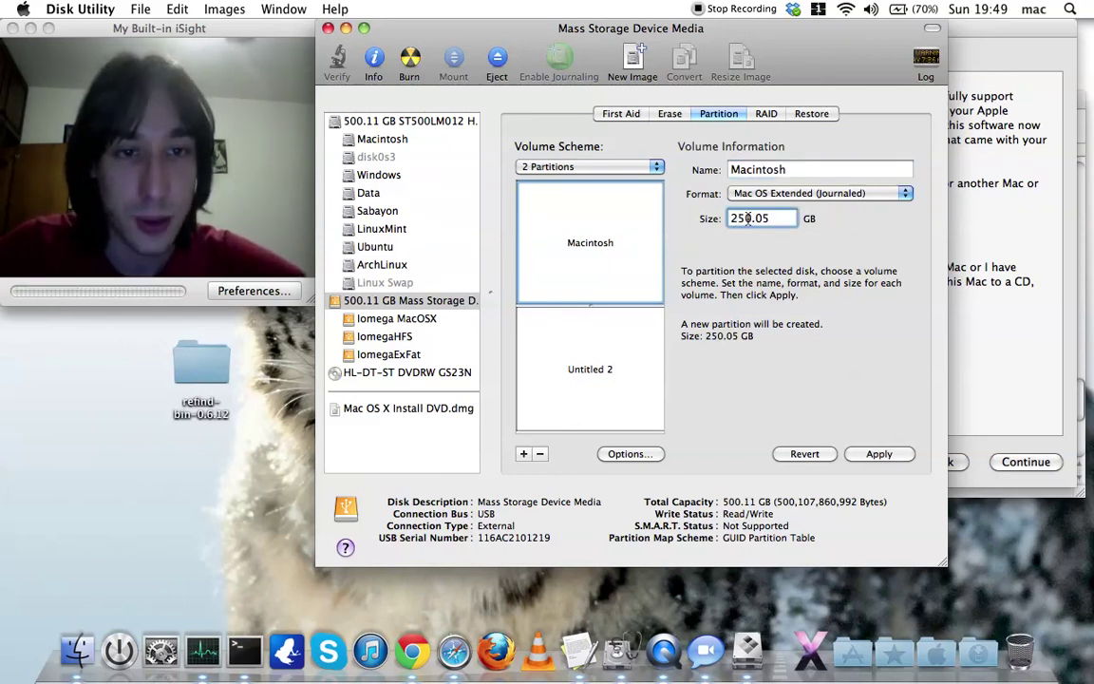
left_click_drag(748, 219, 730, 219)
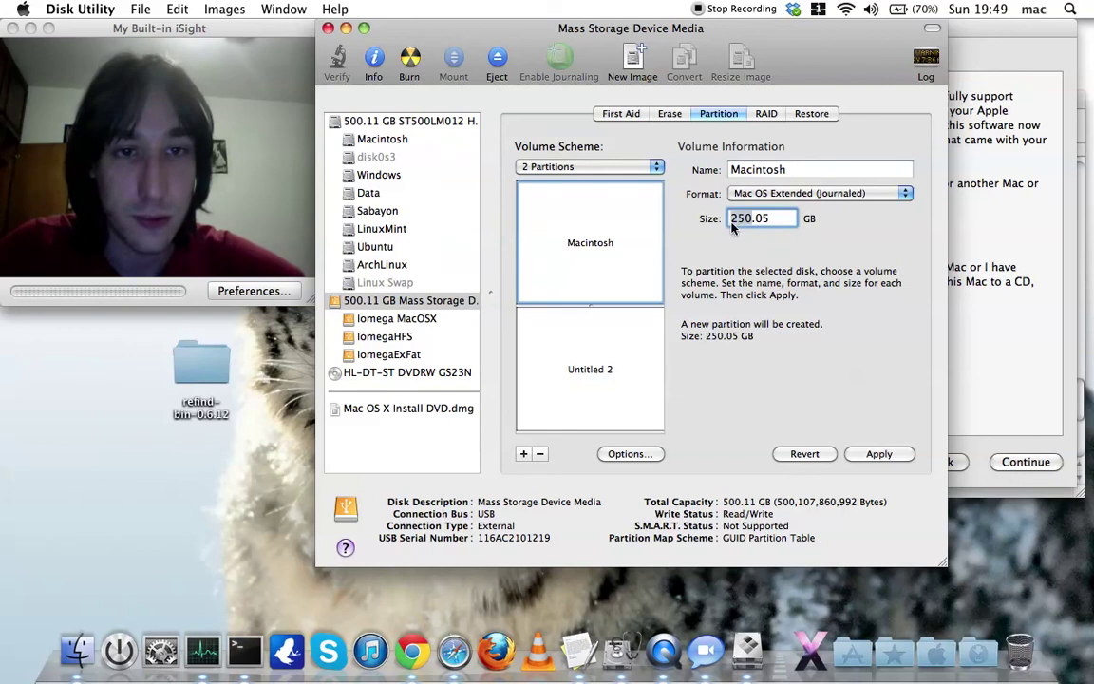
type("60")
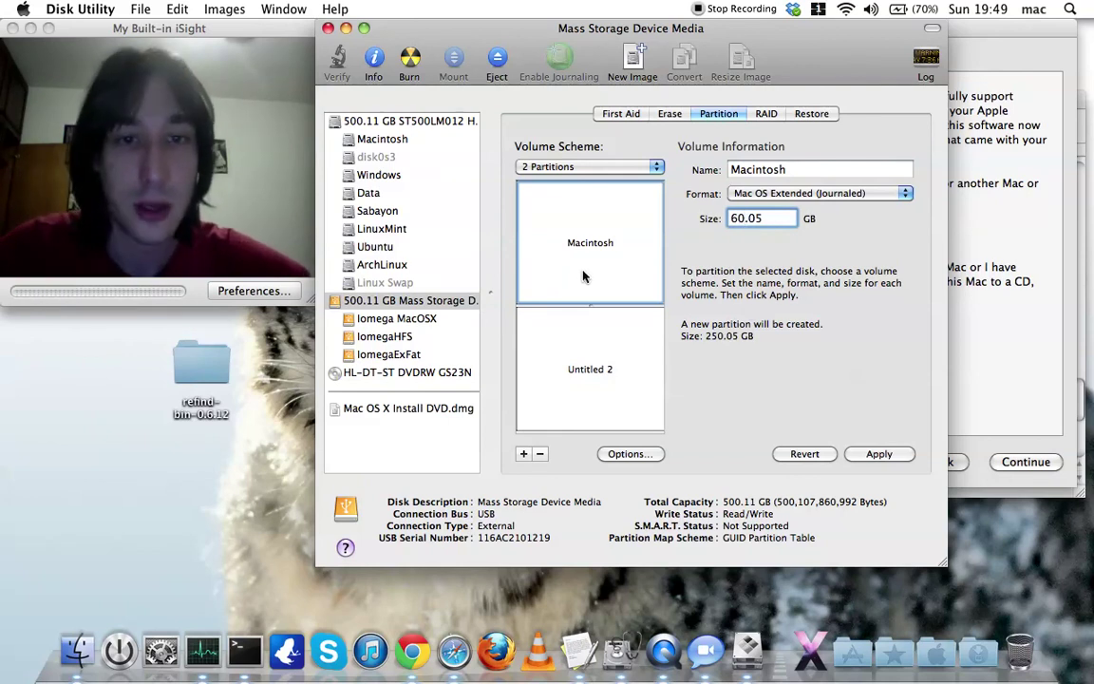
left_click(606, 344)
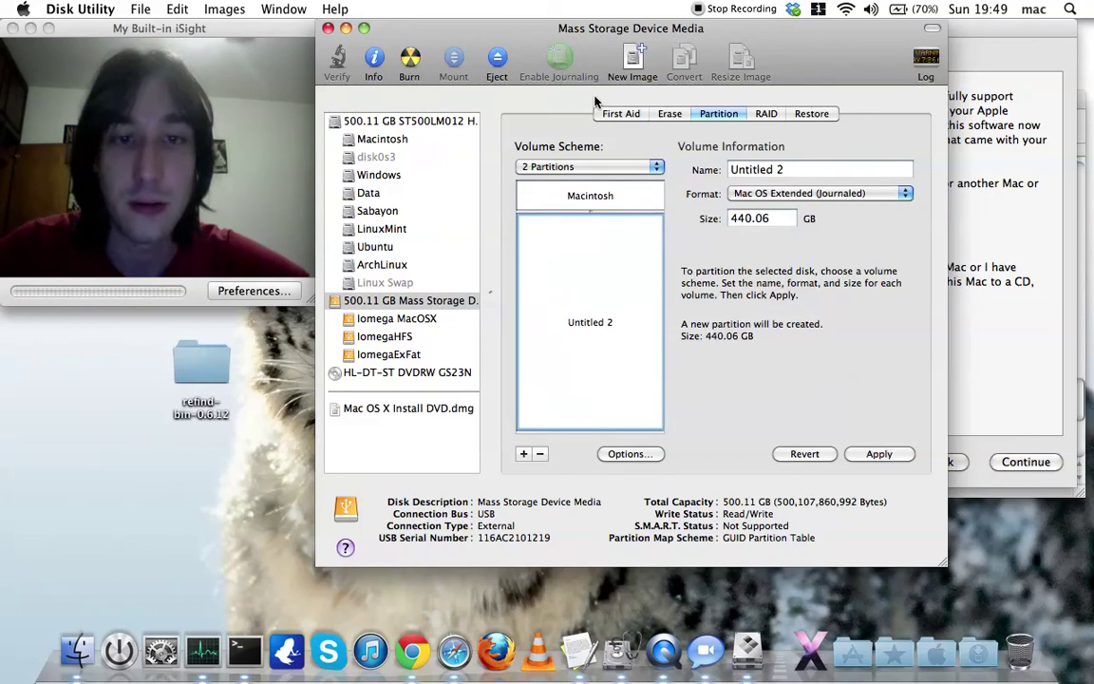
left_click(630, 201)
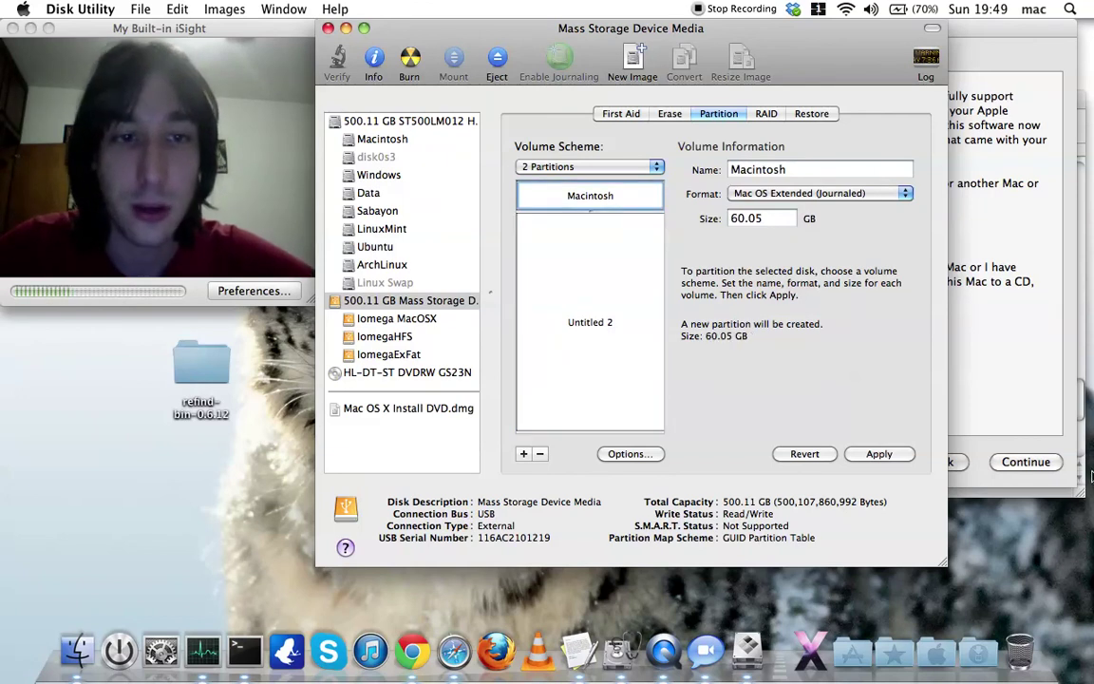
Step: Bring Boot Camp Assistant's support software page forward, return to Disk Utility and compare the sizes of the Macintosh and Untitled 2 partitions
left_click(1052, 429)
left_click_drag(825, 31, 850, 25)
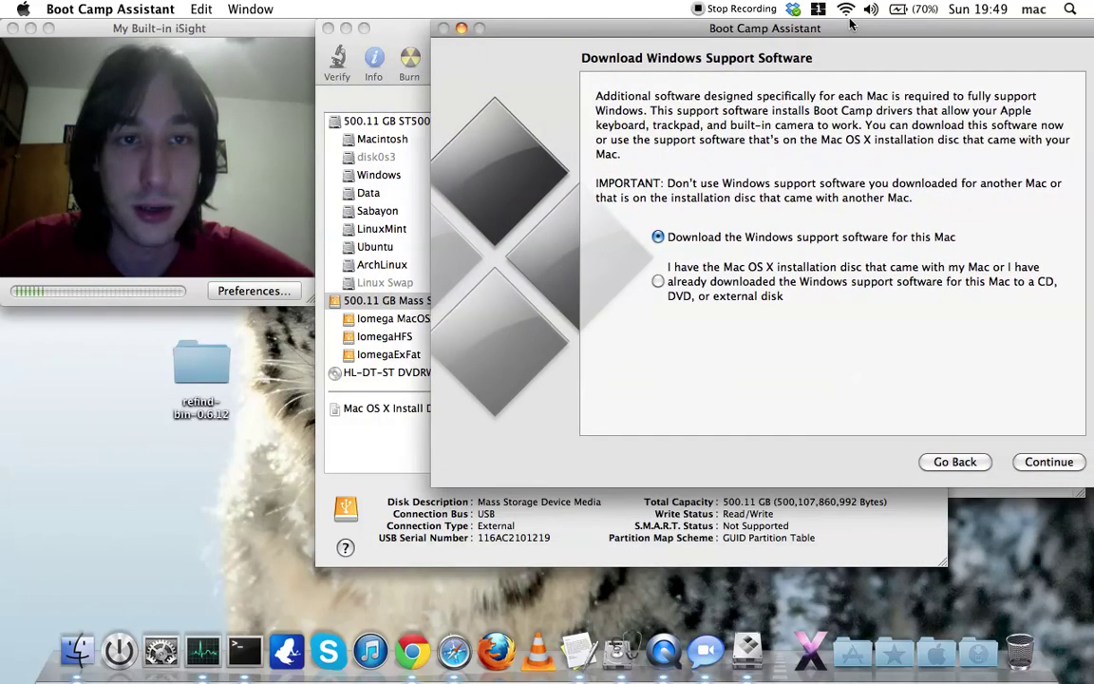
left_click(392, 29)
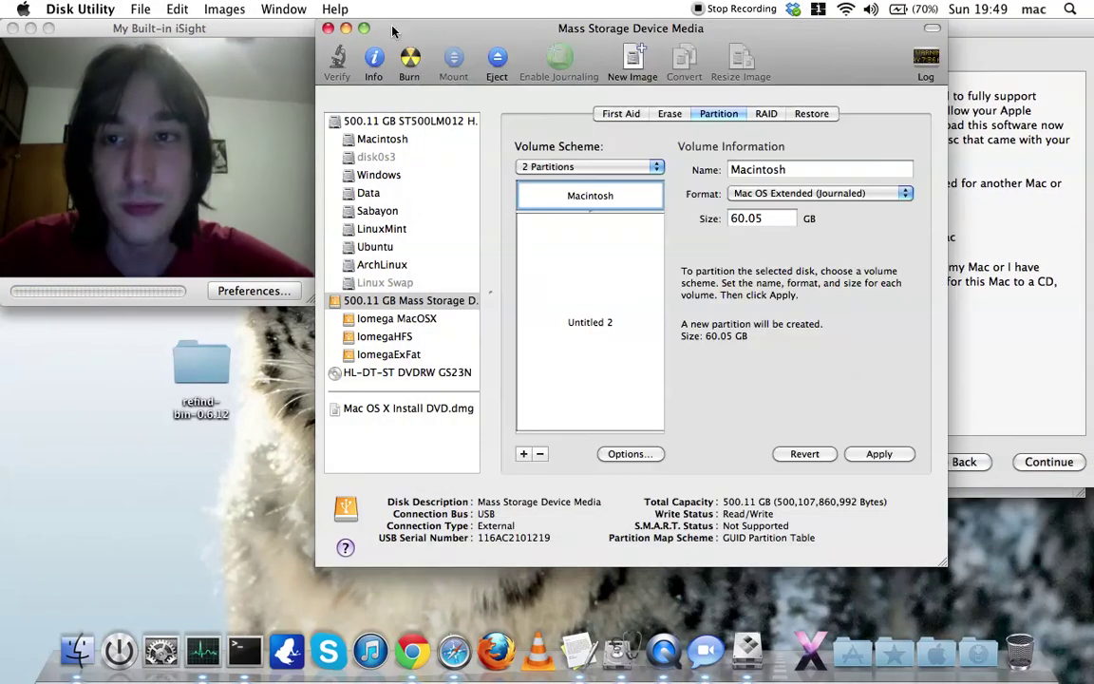
left_click(622, 308)
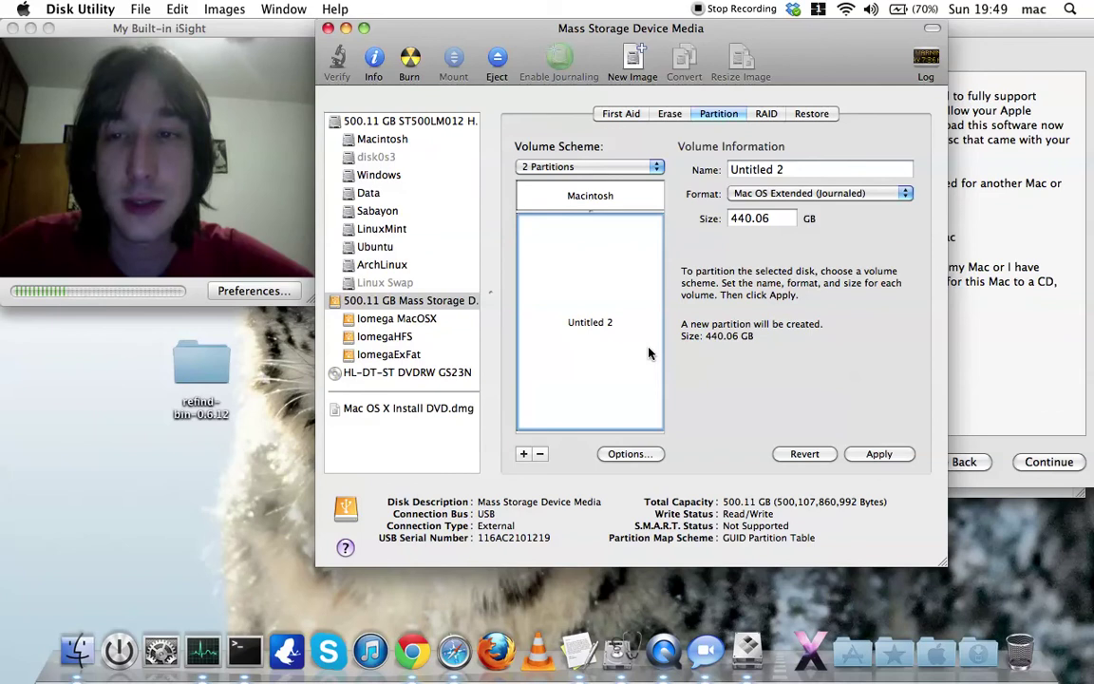
left_click(615, 197)
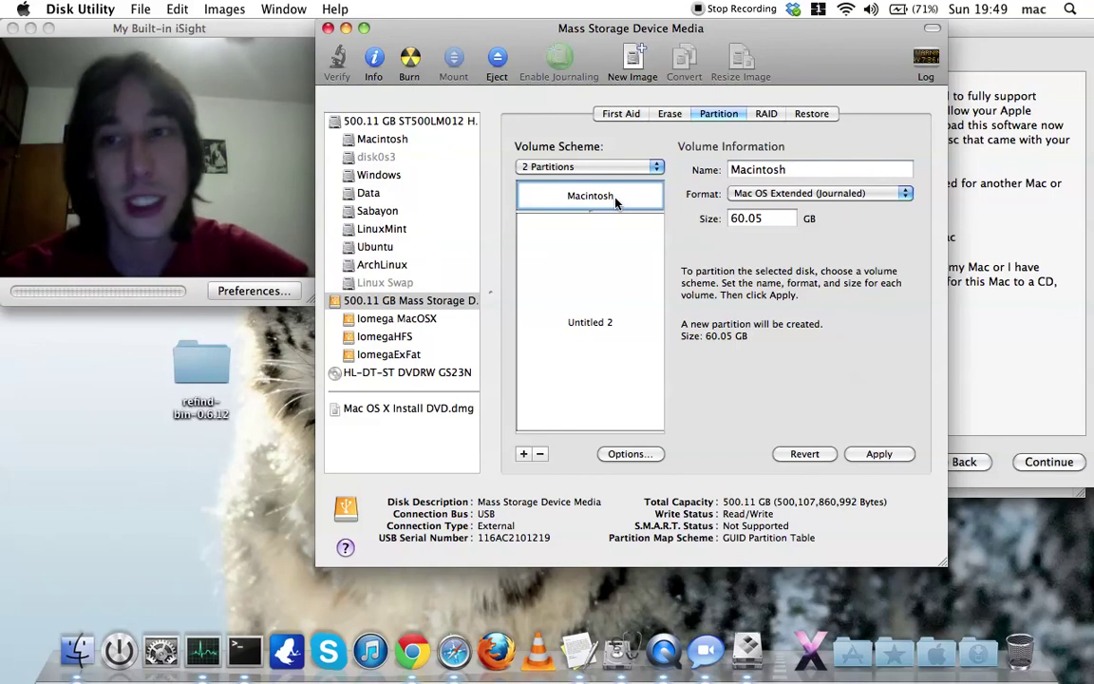
left_click(646, 314)
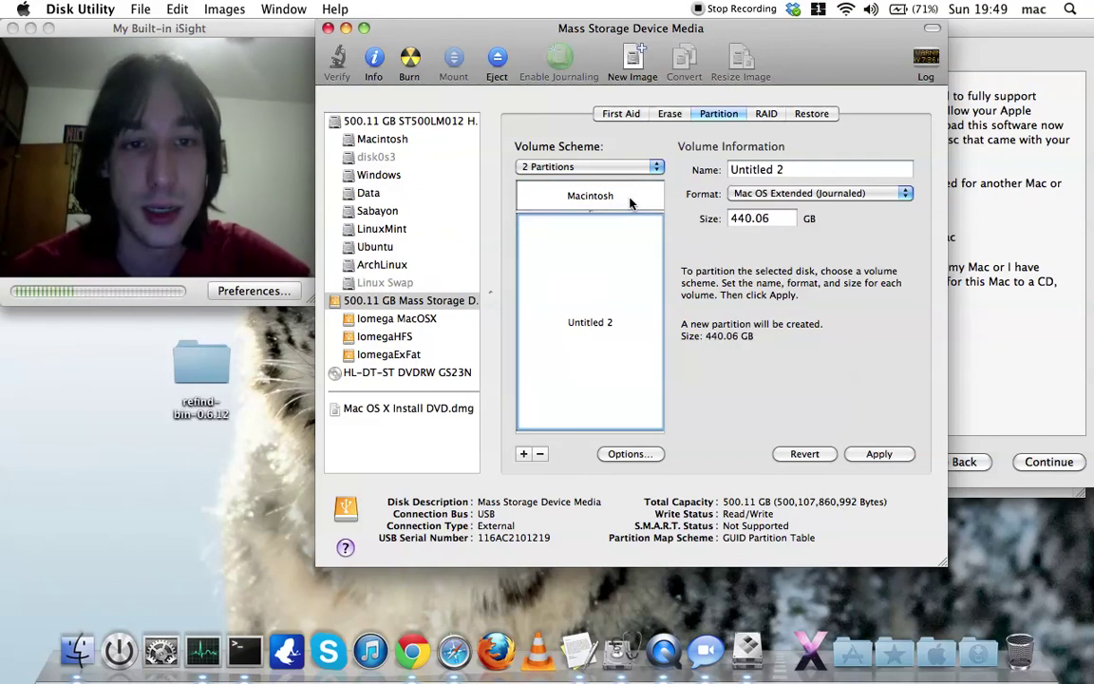
Step: Set the planned Macintosh partition's size to 70.05 GB
left_click(629, 200)
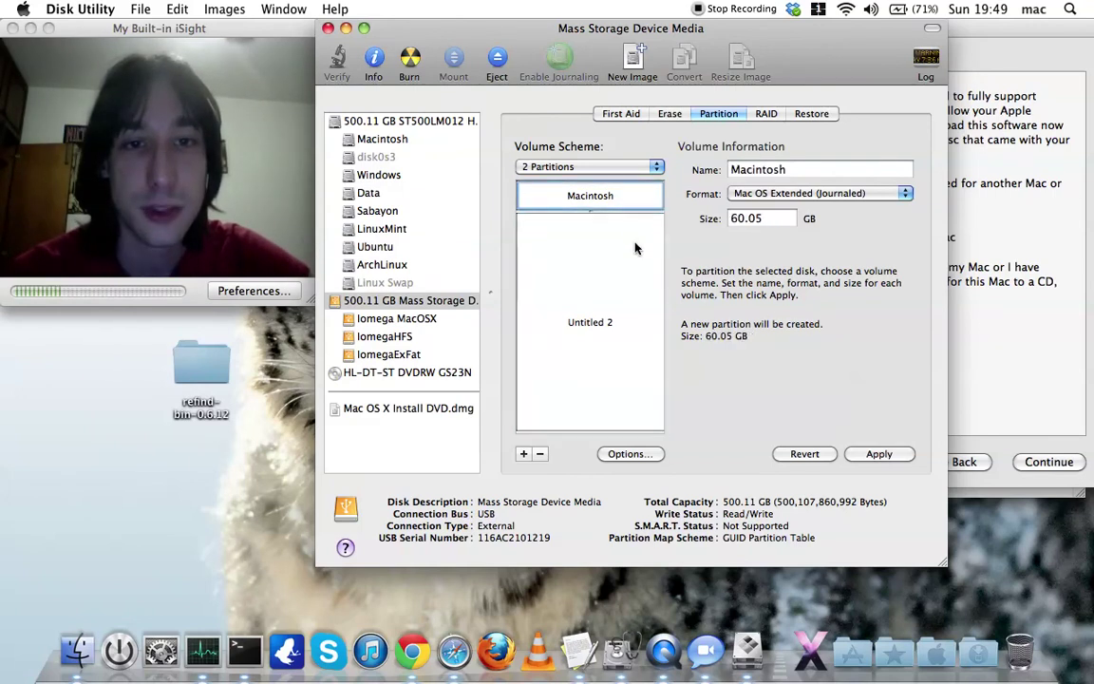
left_click(745, 218)
key("BackSpace")
key("BackSpace")
type("7")
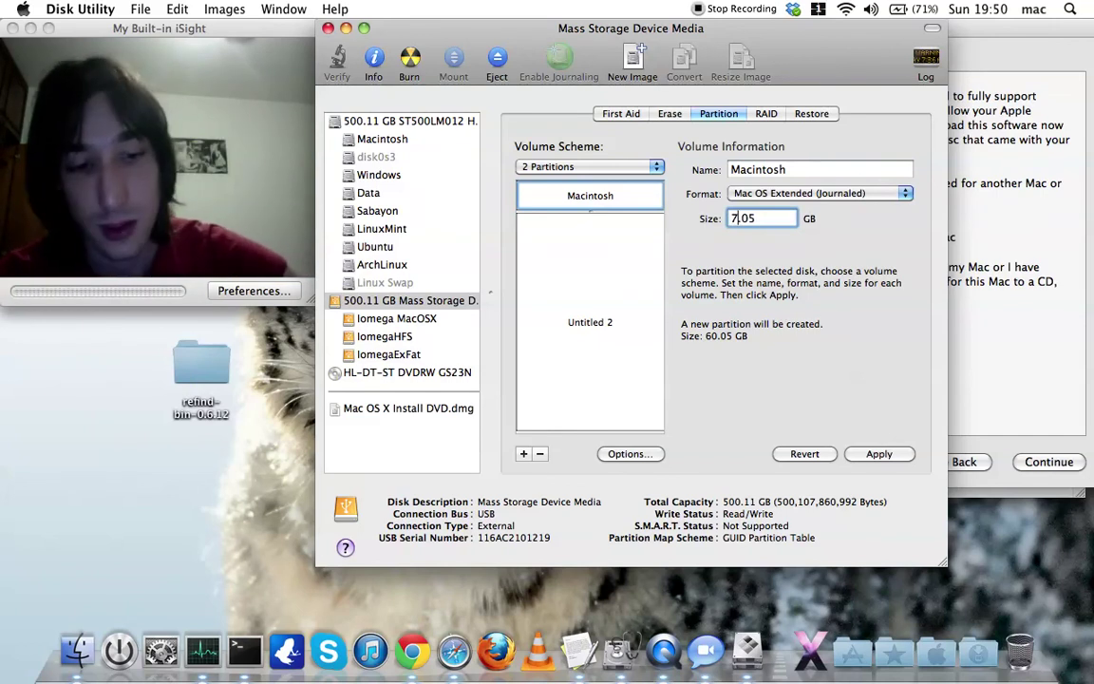
type("0")
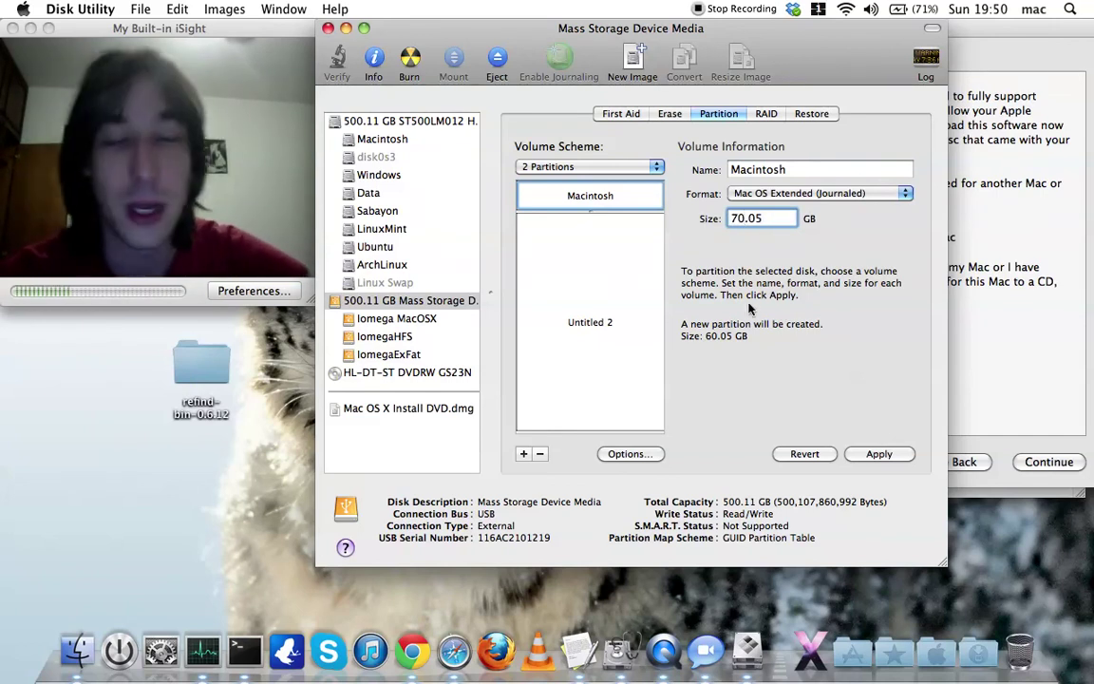
left_click(592, 220)
left_click(587, 199)
Step: Examine the size left for the Untitled 2 partition and compare it with the Macintosh partition's size
left_click(660, 231)
left_click_drag(734, 221, 767, 218)
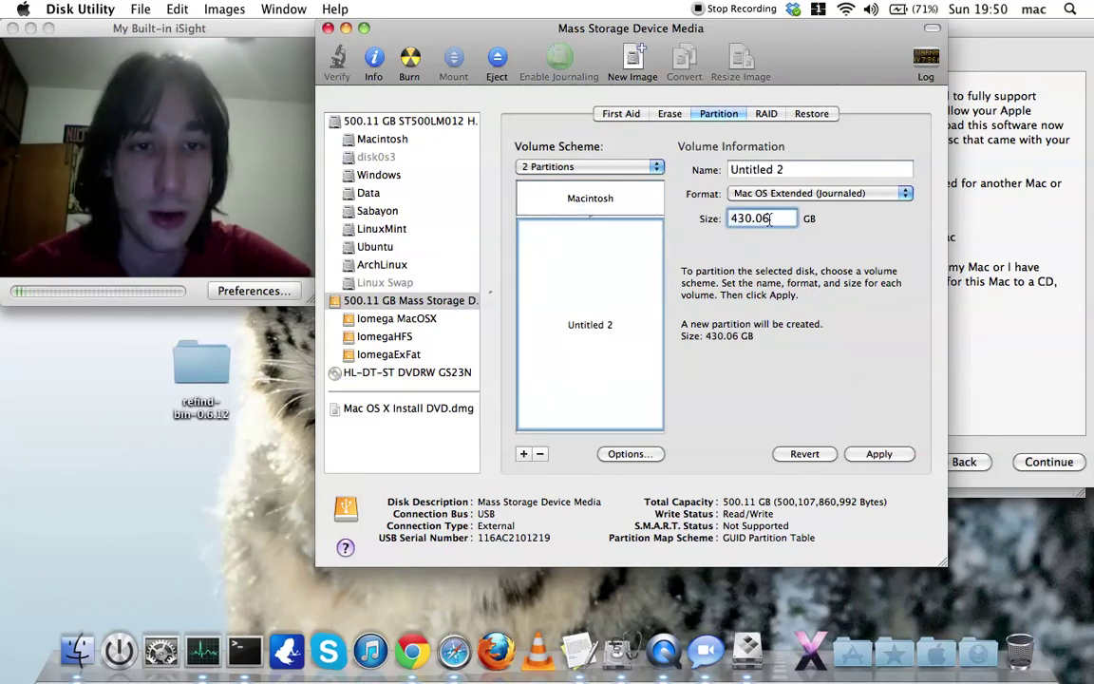
left_click(732, 218)
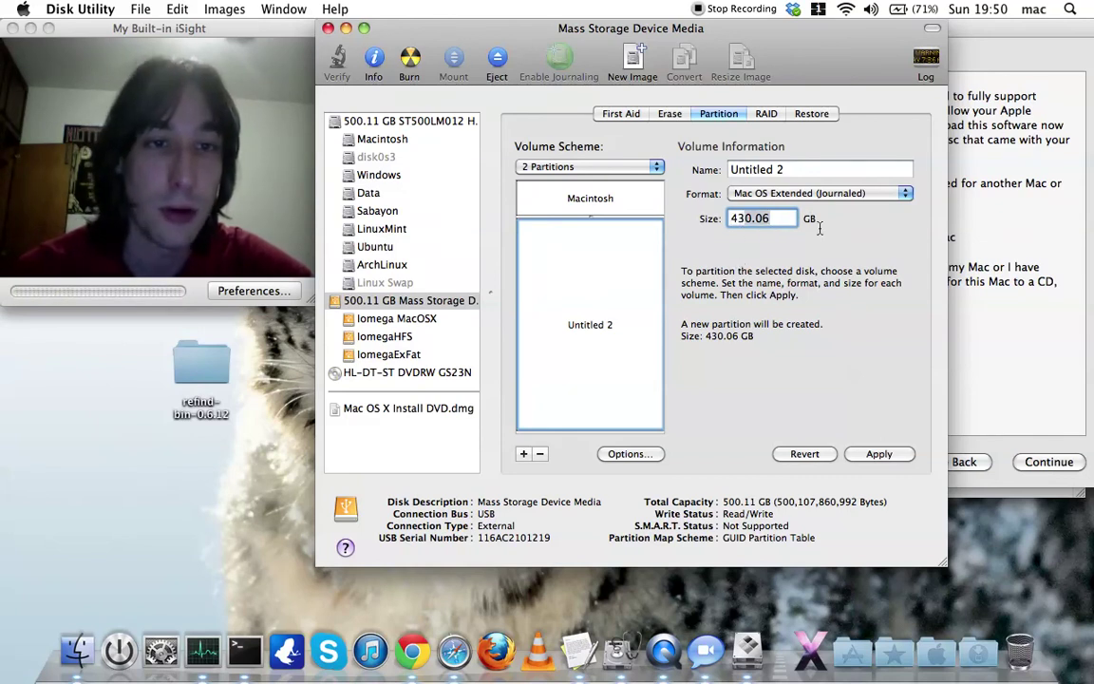
left_click(589, 210)
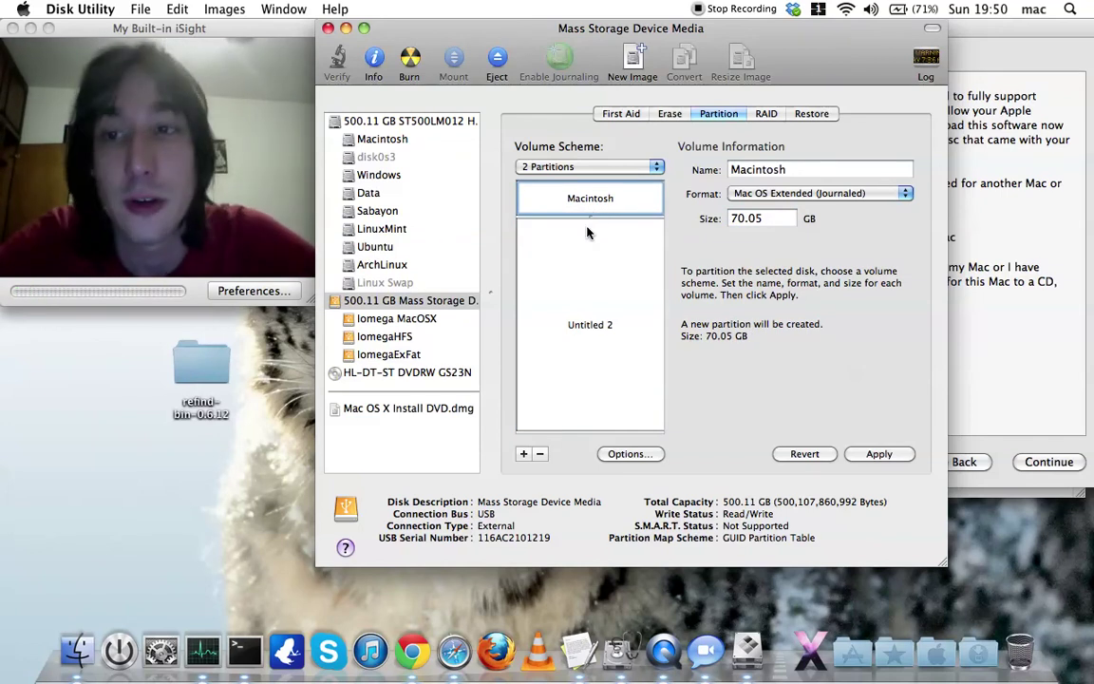
left_click(588, 225)
left_click(589, 209)
left_click(591, 228)
left_click(612, 207)
left_click(617, 238)
left_click(624, 211)
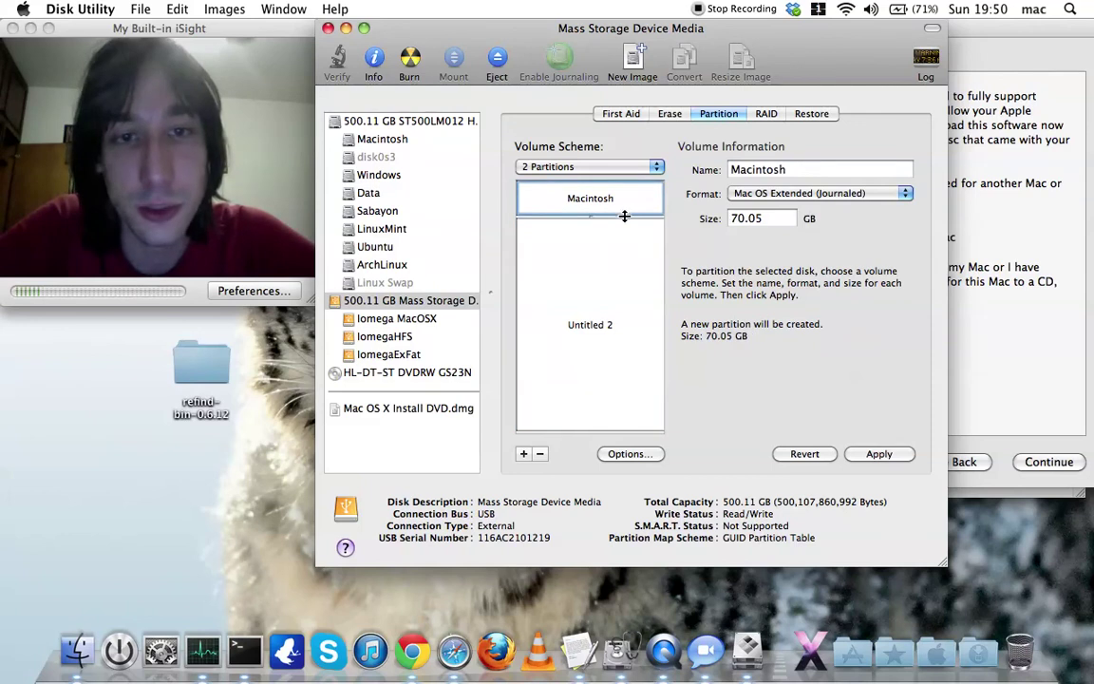
left_click(618, 274)
Step: Switch to Boot Camp Assistant's support software page, return to Disk Utility and rearrange both windows
left_click_drag(822, 52, 739, 102)
left_click(726, 55)
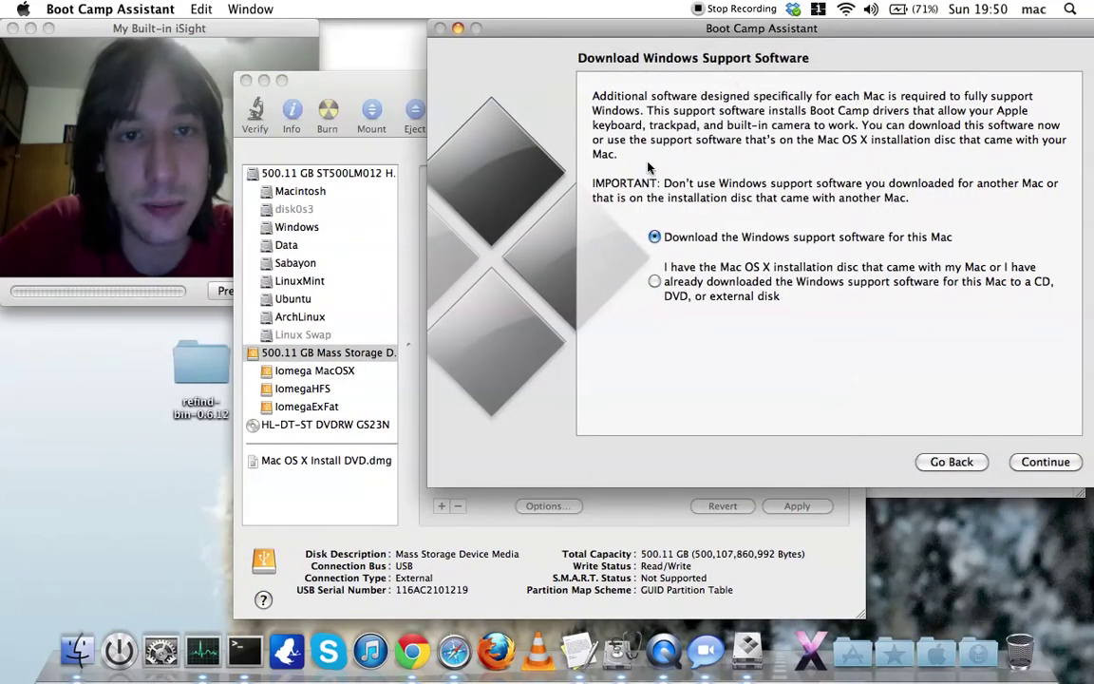
left_click_drag(718, 24, 632, 32)
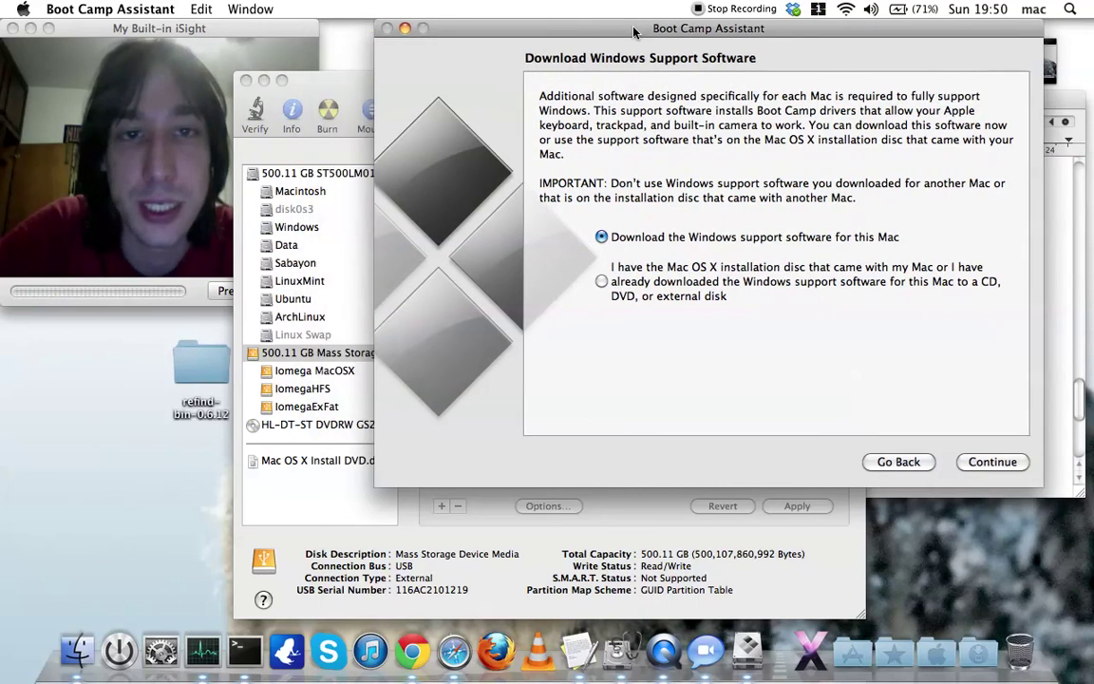
left_click(340, 82)
left_click_drag(340, 83, 417, 24)
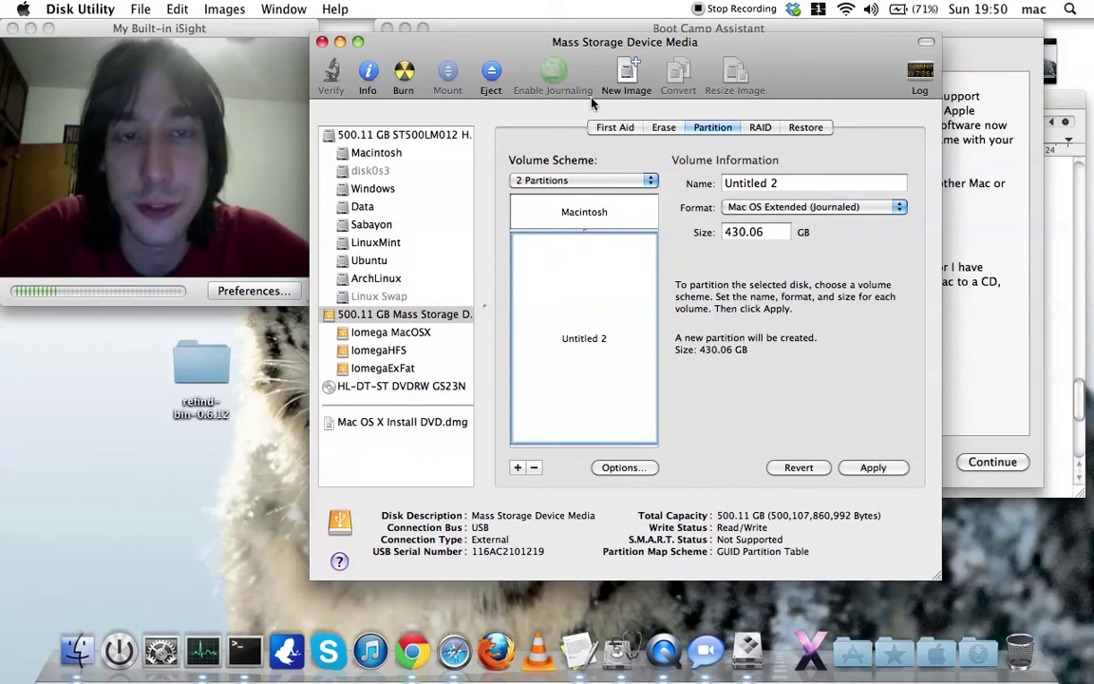
left_click_drag(629, 43, 605, 42)
Step: Look through the name, format and size of the planned Macintosh and Untitled 2 partitions
left_click(559, 211)
left_click(622, 238)
left_click(612, 210)
left_click(608, 252)
left_click(612, 210)
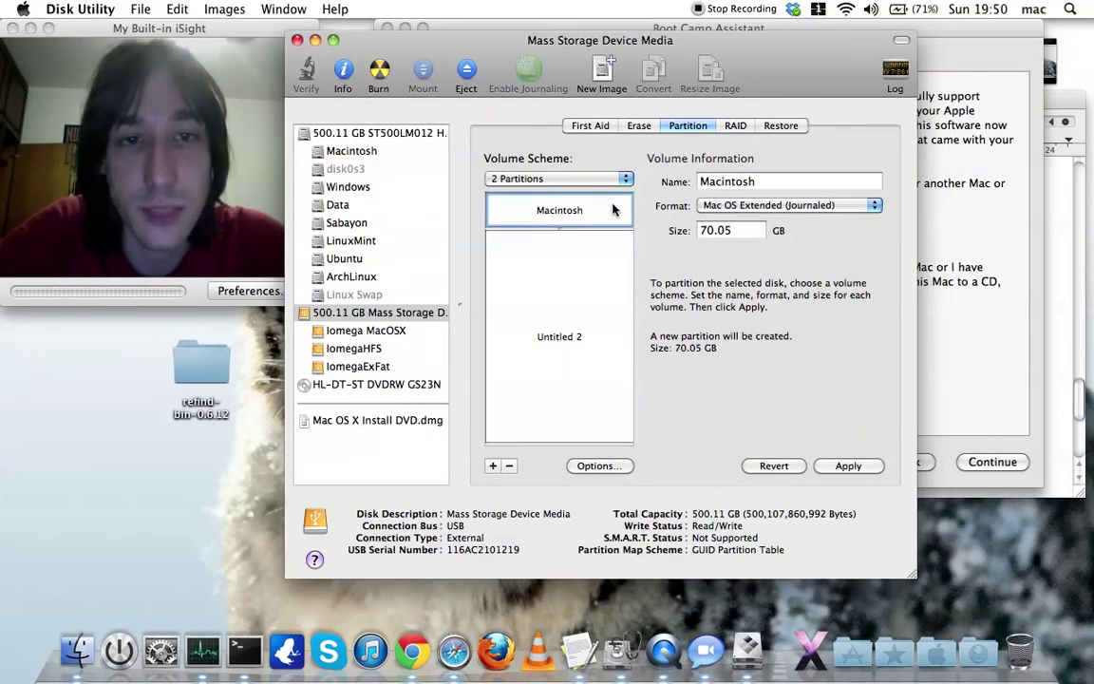
left_click(611, 225)
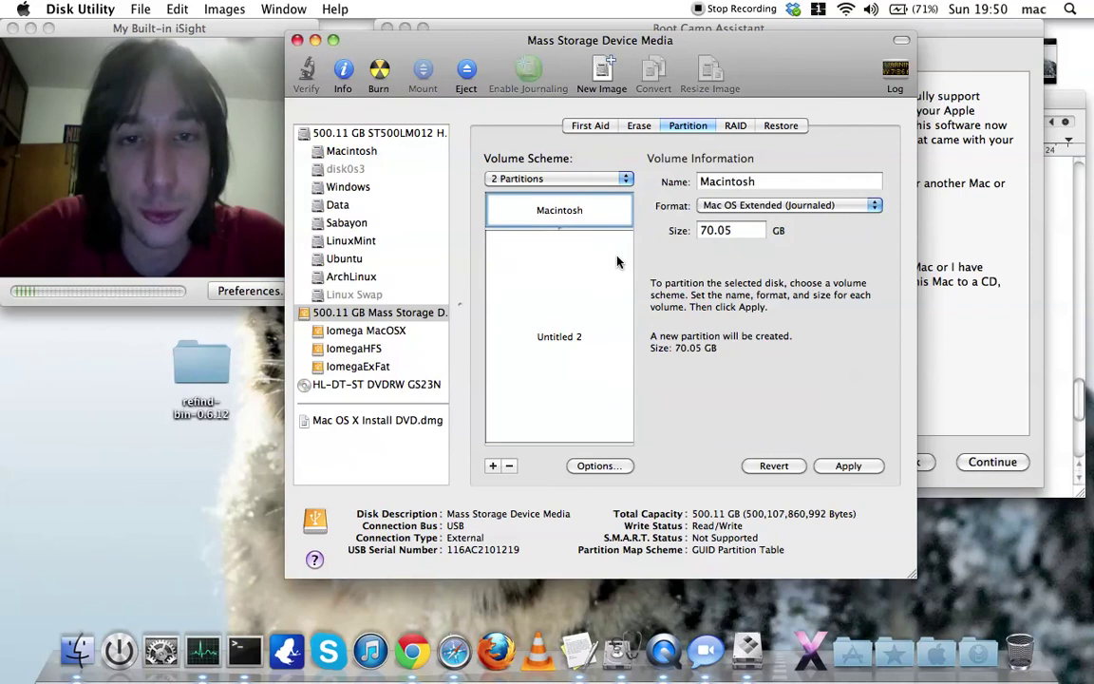
left_click(612, 239)
left_click(612, 224)
left_click(612, 302)
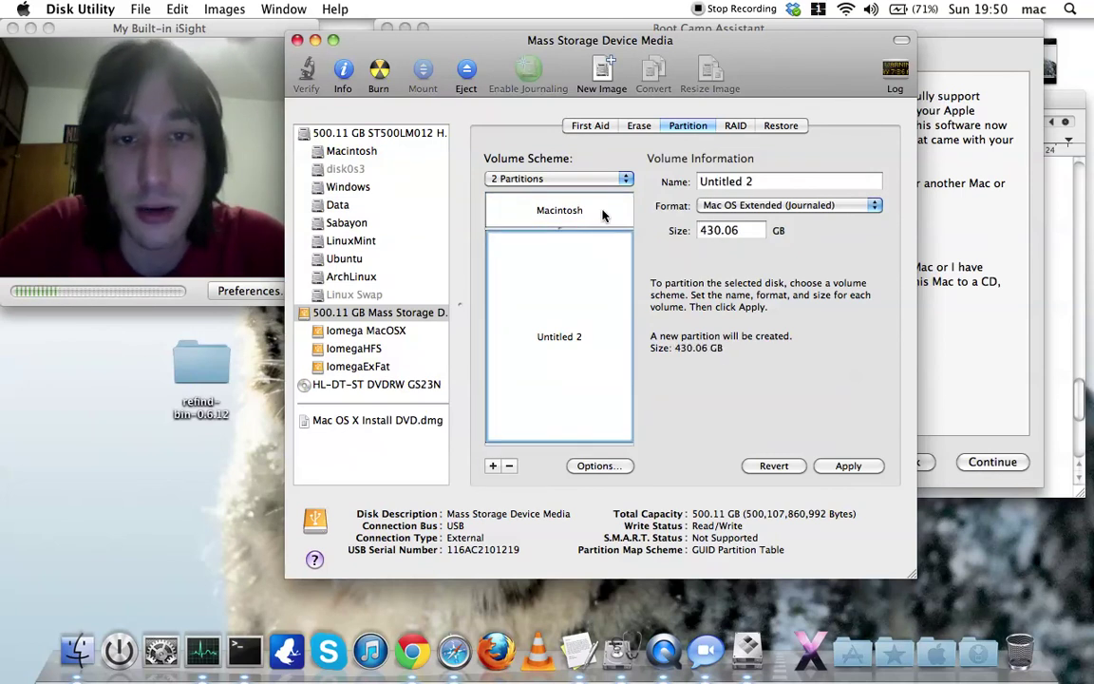
left_click(600, 224)
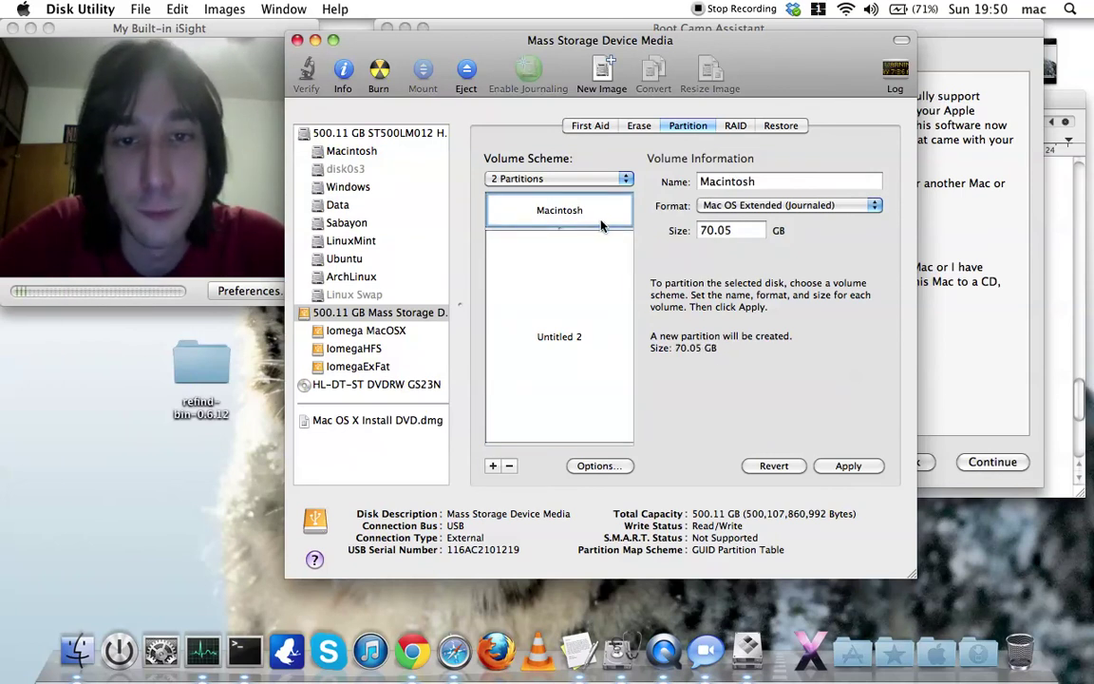
double_click(718, 230)
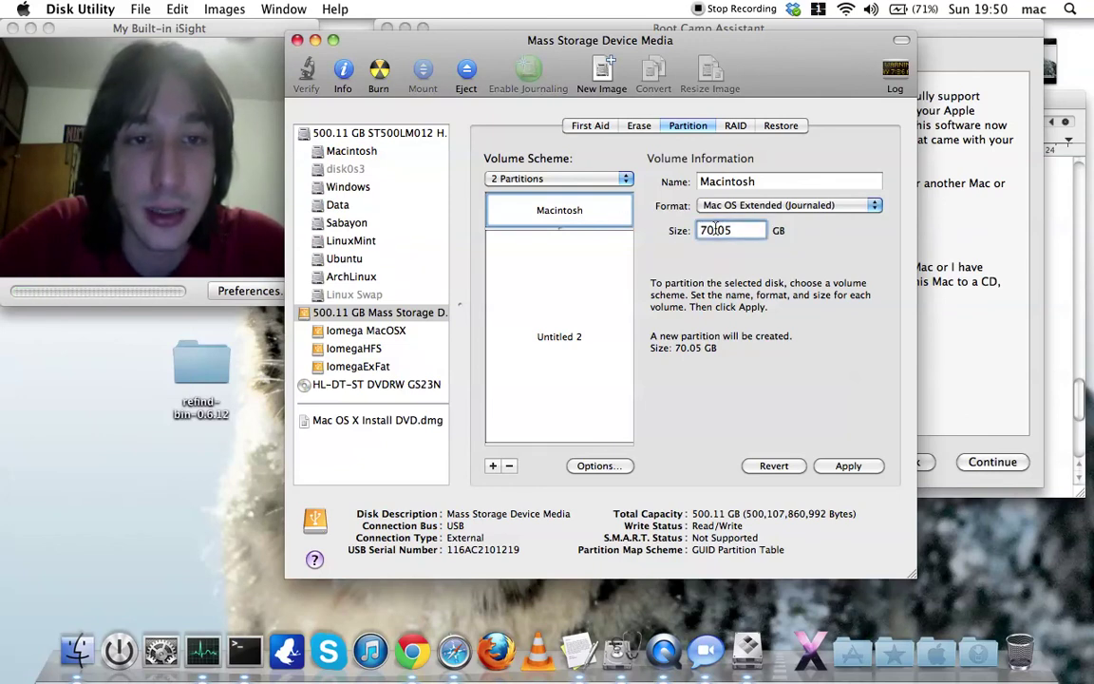
left_click(612, 209)
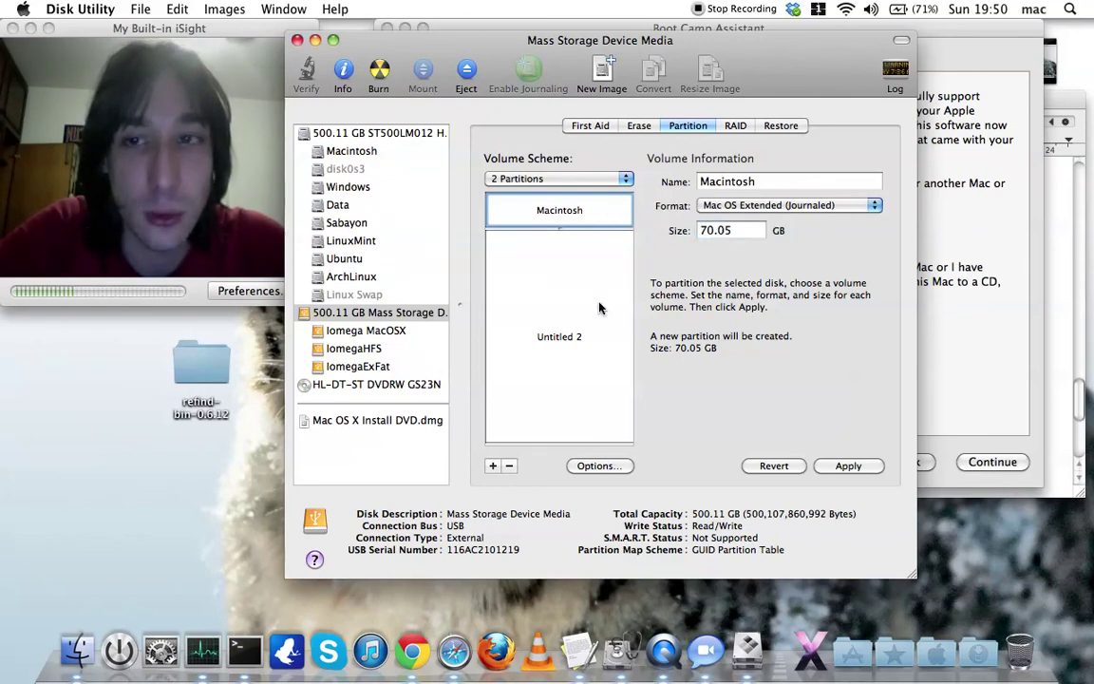
Step: Rename the planned Untitled 2 partition as Windows
left_click(539, 276)
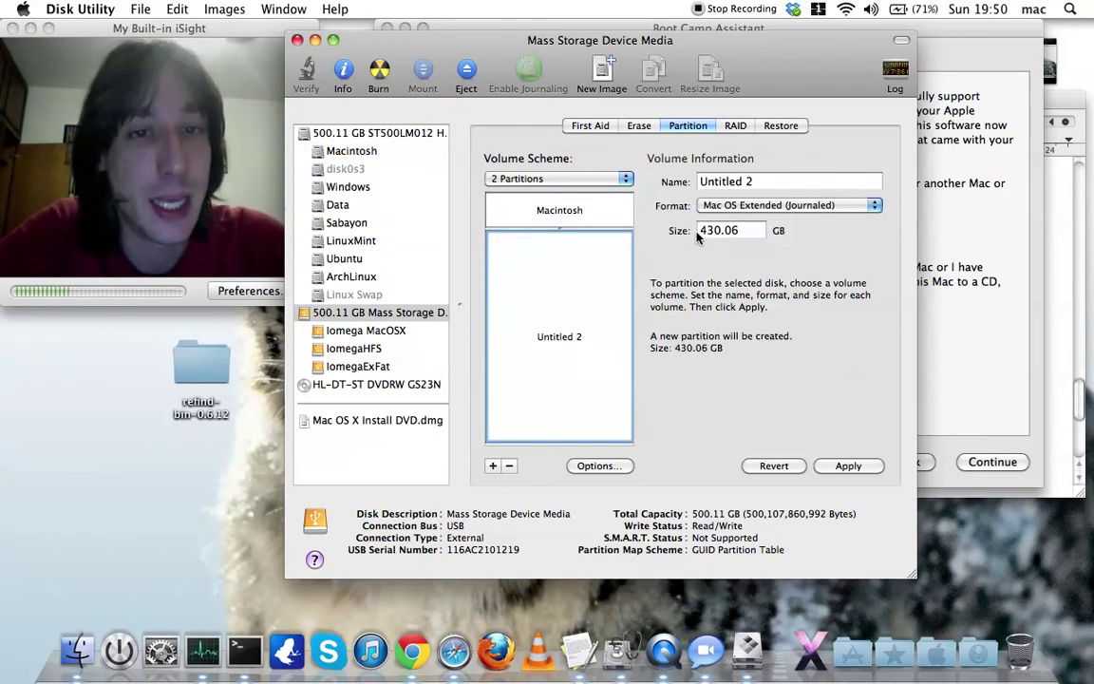
double_click(731, 231)
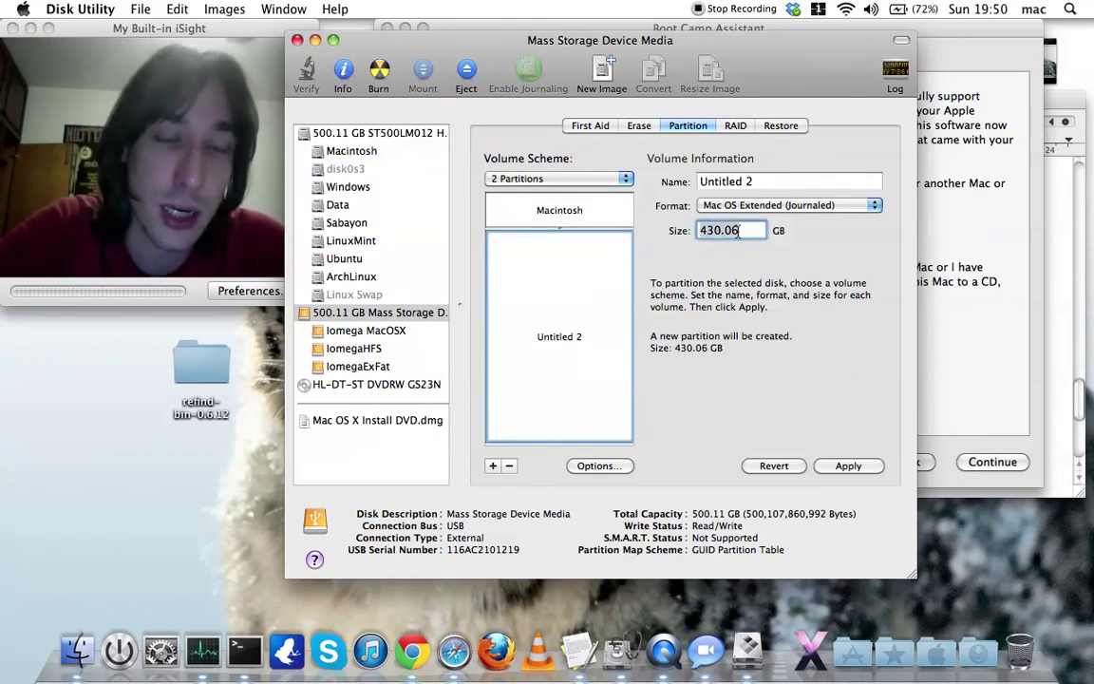
left_click(739, 232)
left_click(603, 218)
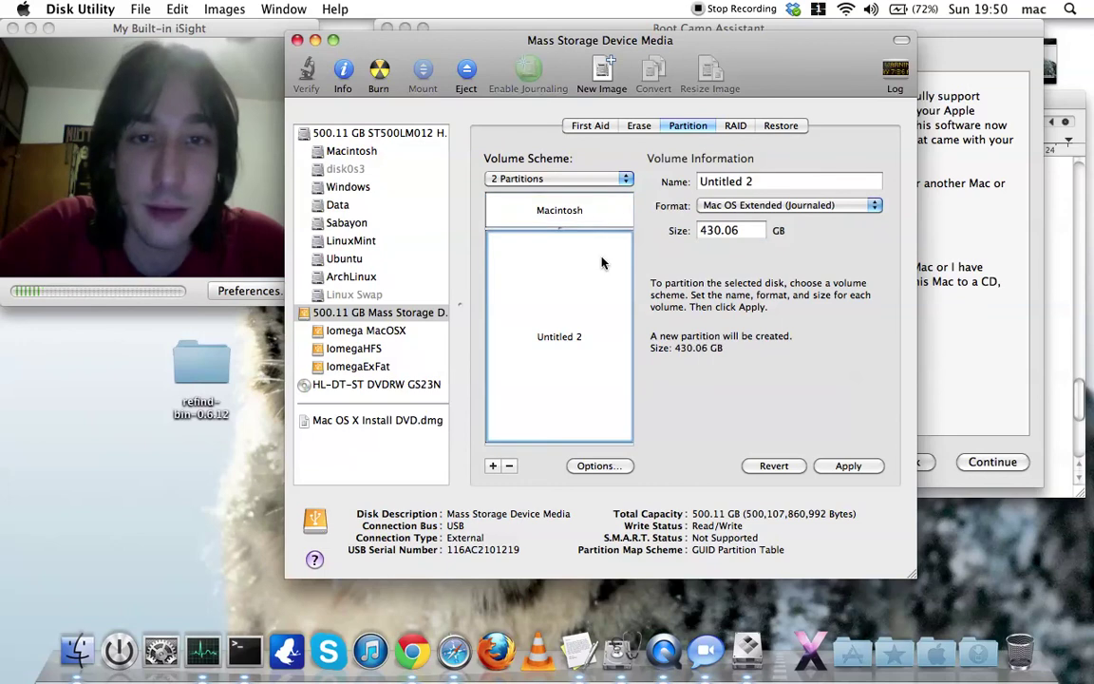
left_click(606, 245)
left_click(606, 218)
left_click(607, 238)
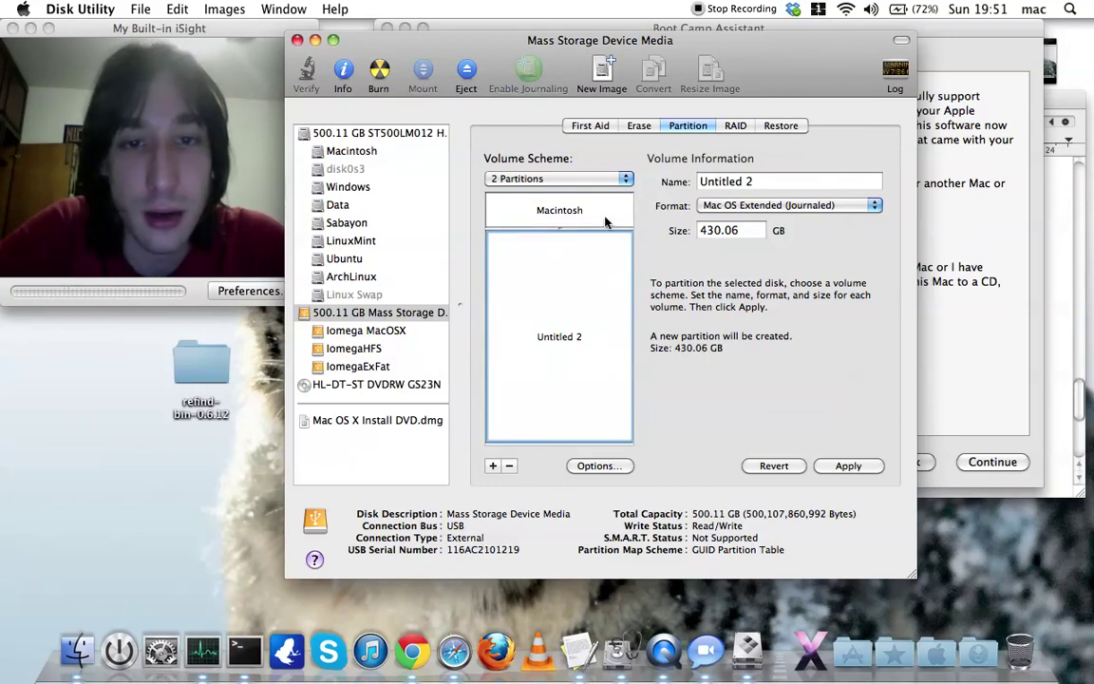
left_click_drag(739, 183, 695, 183)
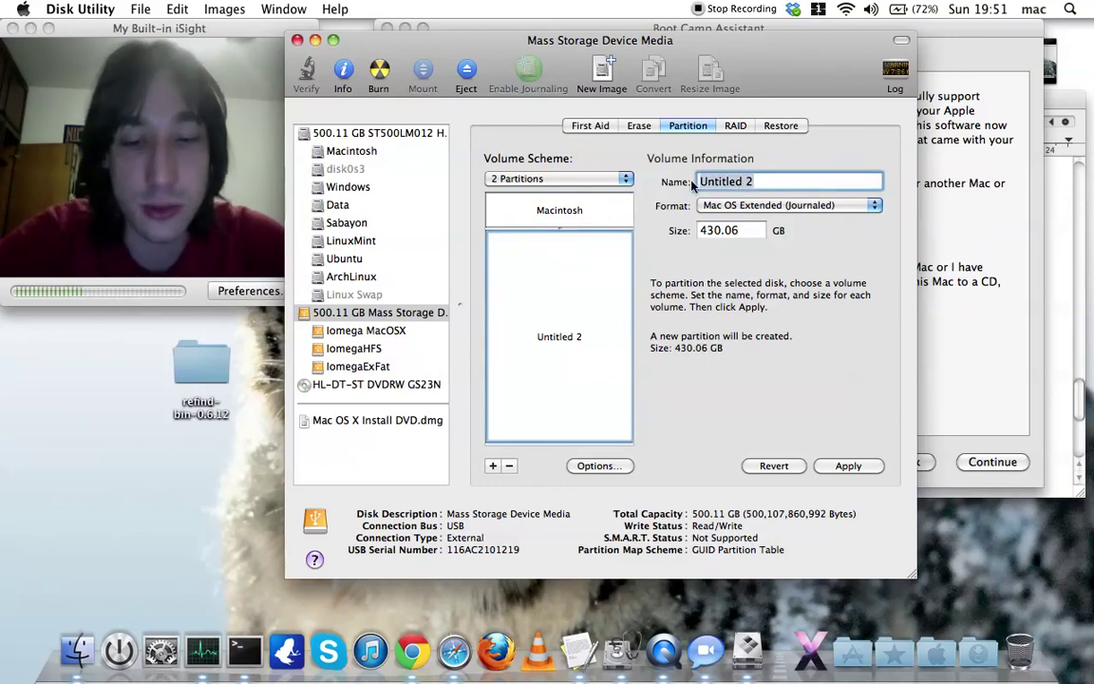
type("Windows")
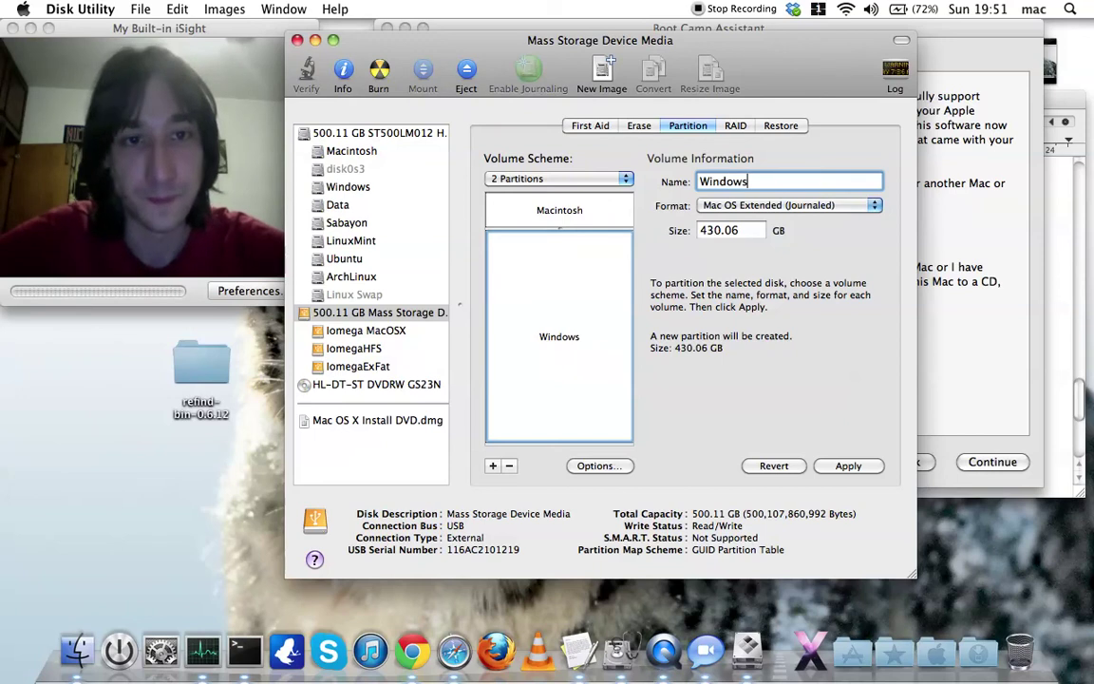
Step: Minimize and restore the Boot Camp Assistant window, and bring Disk Utility back in front of it
left_click_drag(666, 70, 589, 58)
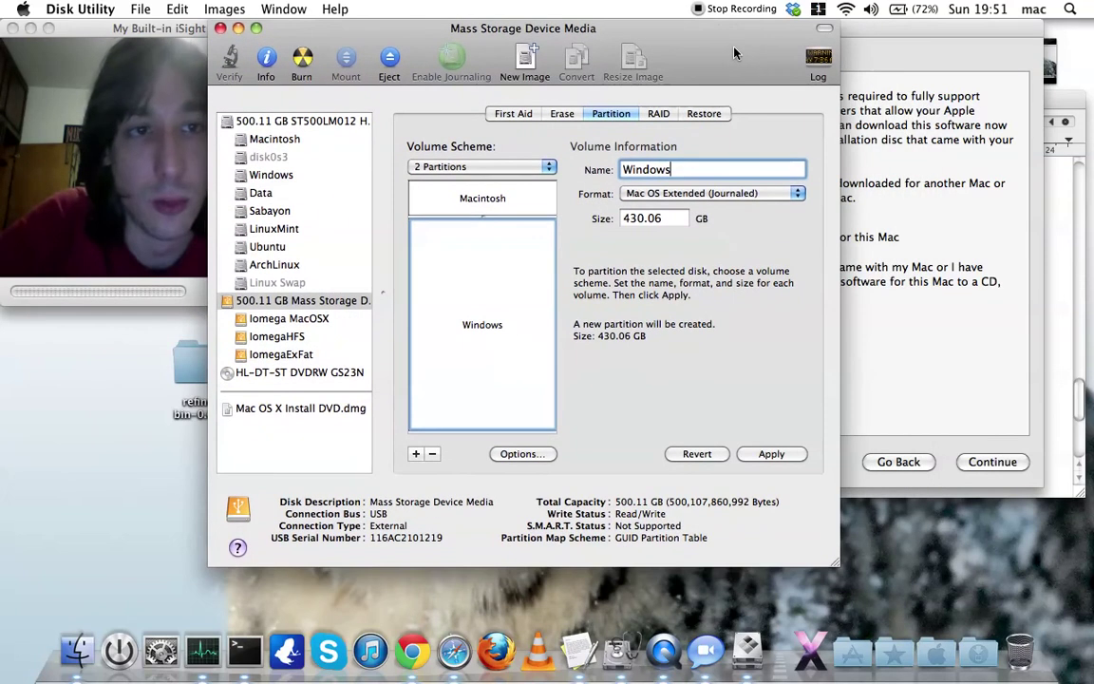
left_click(971, 52)
key("super+m")
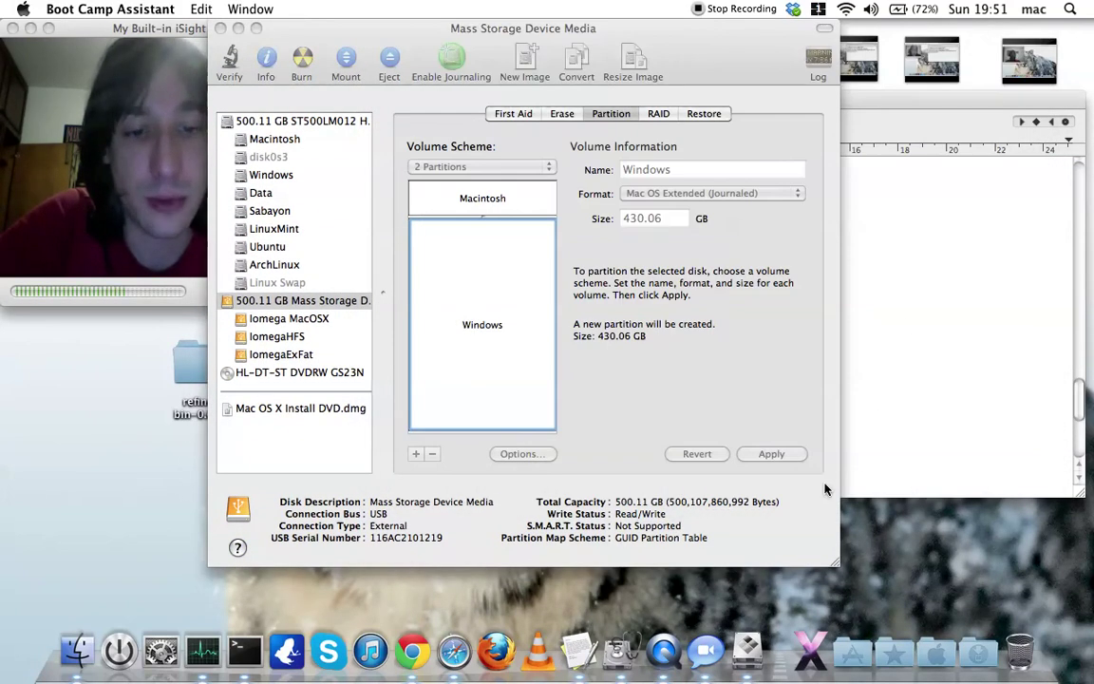
left_click(760, 635)
left_click_drag(817, 12, 635, 27)
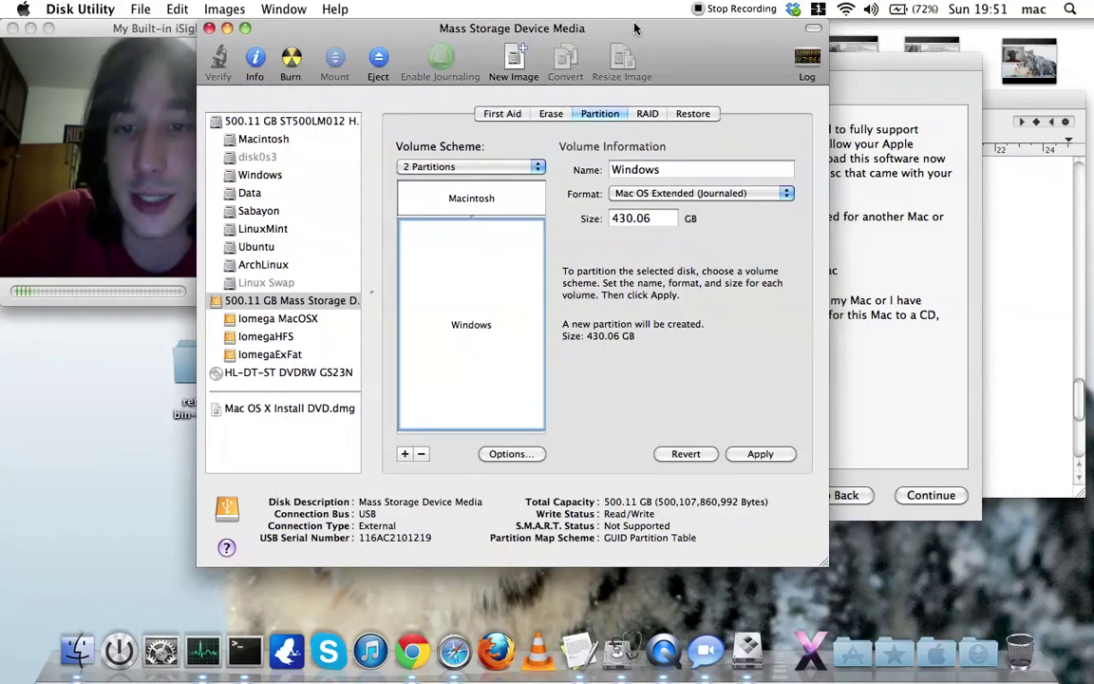
Step: Compare the name, format and size of the planned Macintosh and Windows partitions
left_click(508, 203)
left_click(508, 242)
left_click(511, 213)
left_click(508, 221)
left_click(507, 213)
left_click(505, 257)
left_click(502, 201)
left_click(498, 233)
left_click(501, 205)
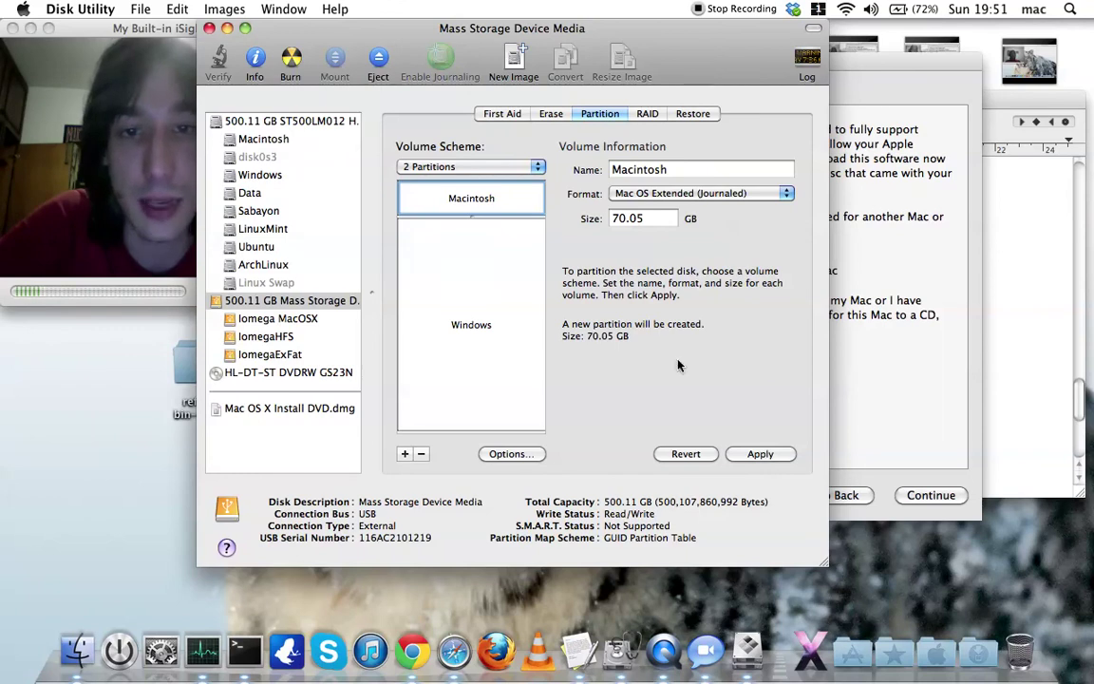
left_click(520, 214)
left_click(523, 205)
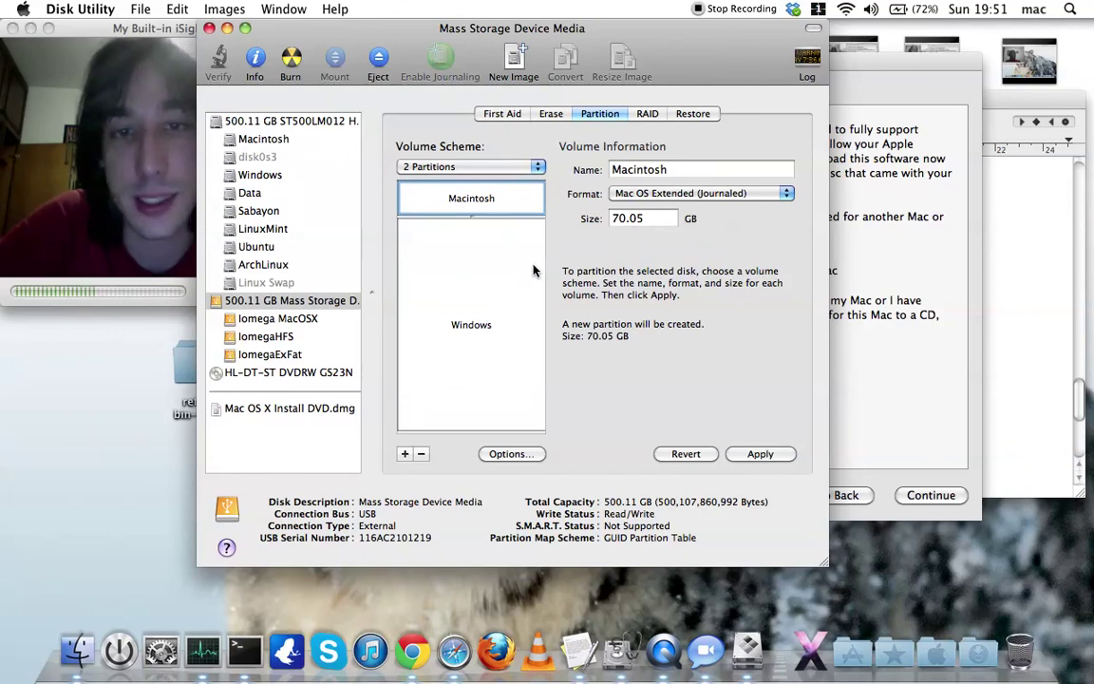
Step: Try to continue in Boot Camp Assistant with the option to download the Windows support software for this Mac, and dismiss the alert
left_click(888, 273)
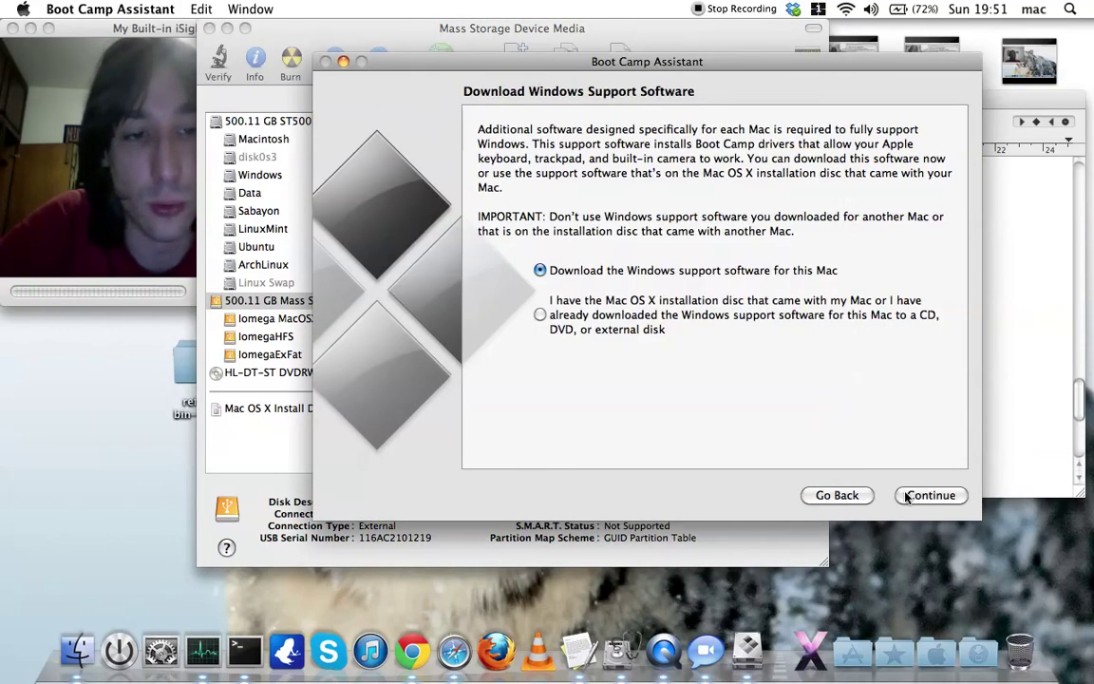
left_click_drag(696, 62, 700, 61)
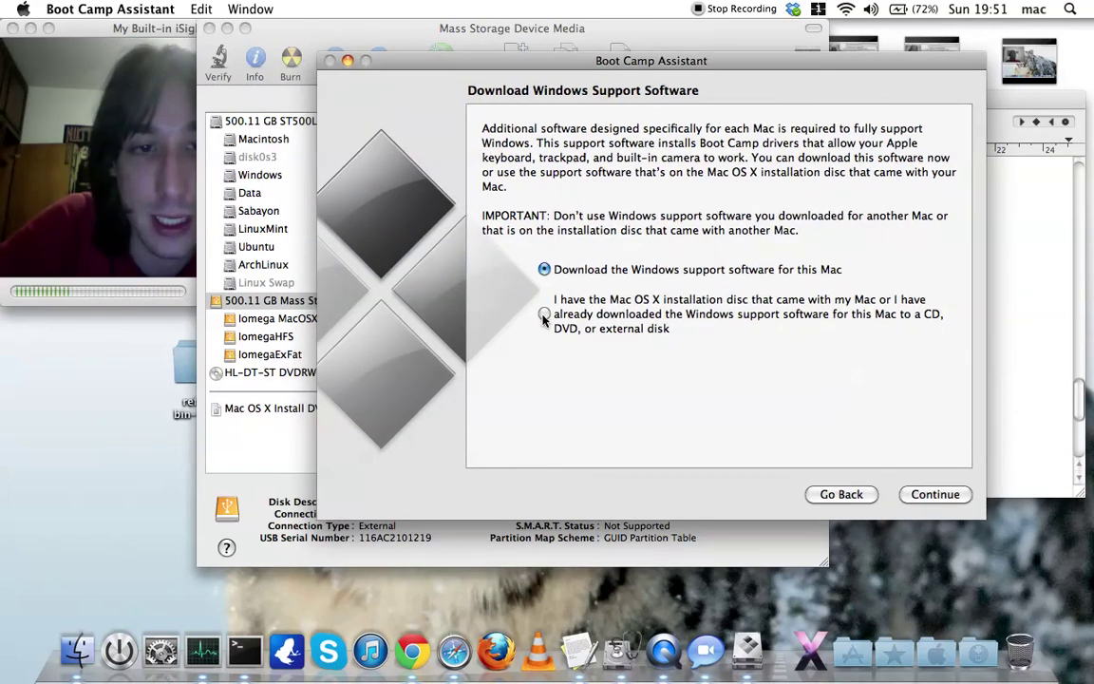
left_click(934, 495)
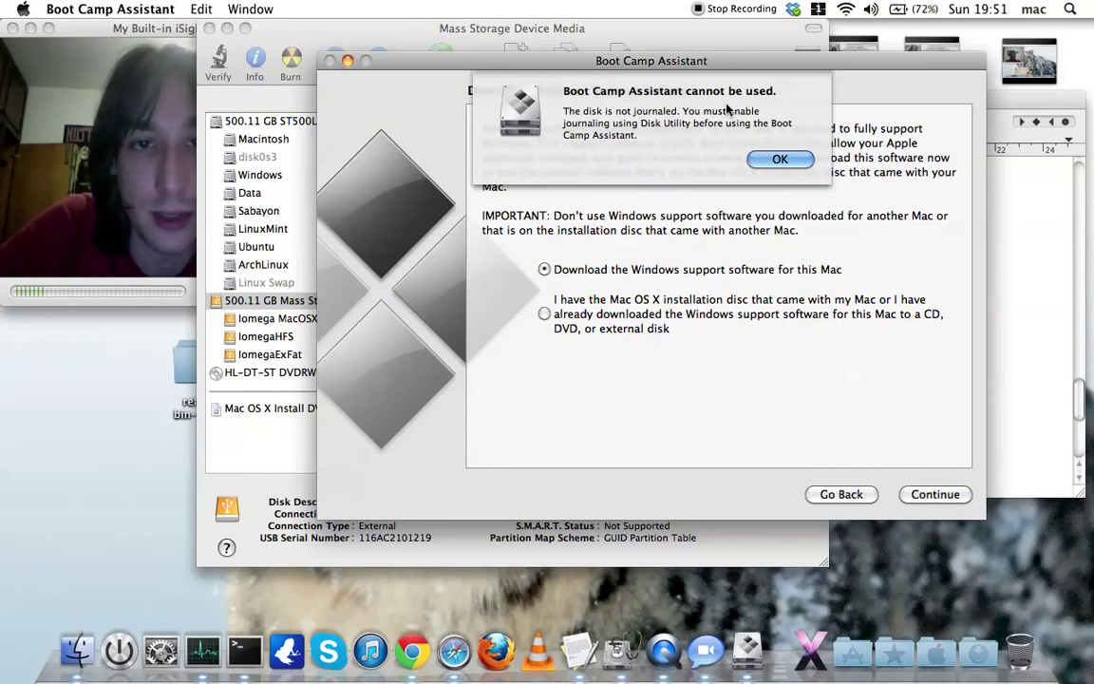
left_click(777, 160)
left_click_drag(683, 69, 776, 32)
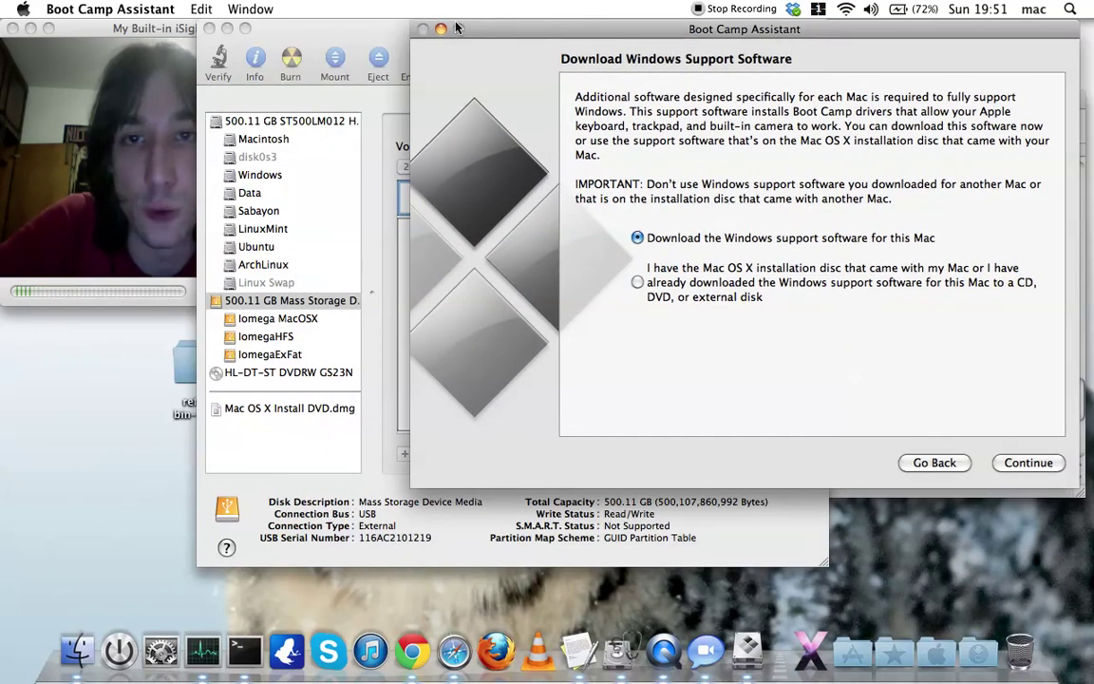
Step: Return to Disk Utility and review the planned Windows and Macintosh partitions once more
left_click(328, 29)
mouse_move(538, 32)
left_mouse_down()
mouse_move(528, 36)
mouse_move(547, 33)
left_mouse_up()
left_click(515, 271)
left_click_drag(628, 30, 652, 30)
left_click_drag(724, 29, 734, 54)
left_click(855, 33)
left_click_drag(356, 38, 351, 35)
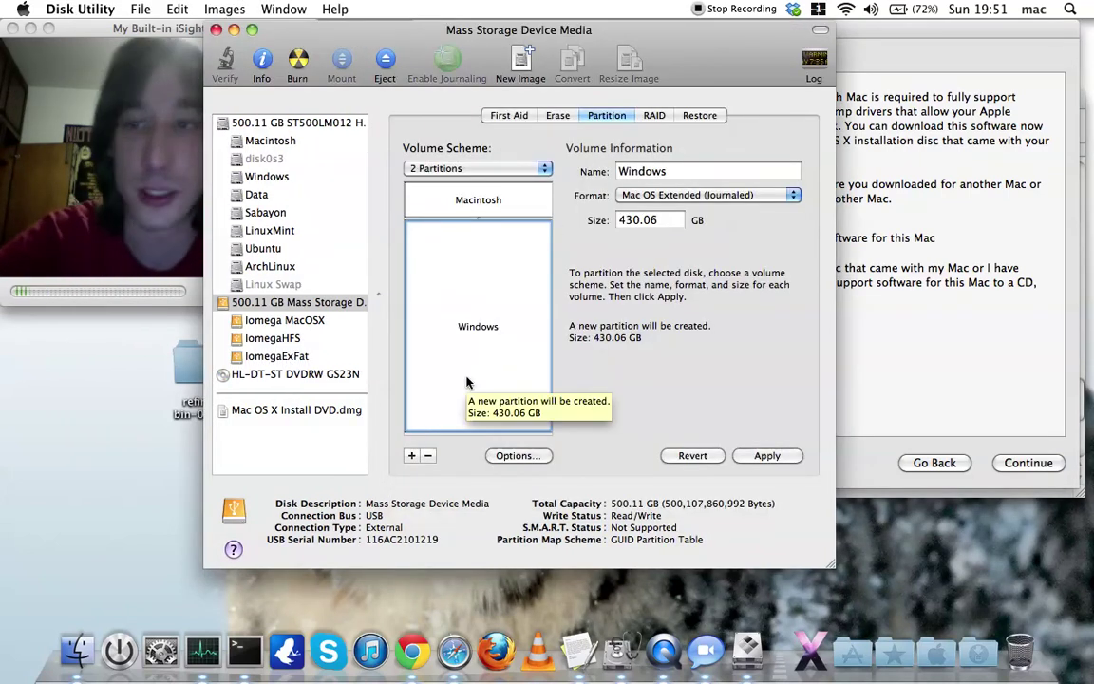
left_click(513, 198)
left_click(485, 285)
left_click(517, 195)
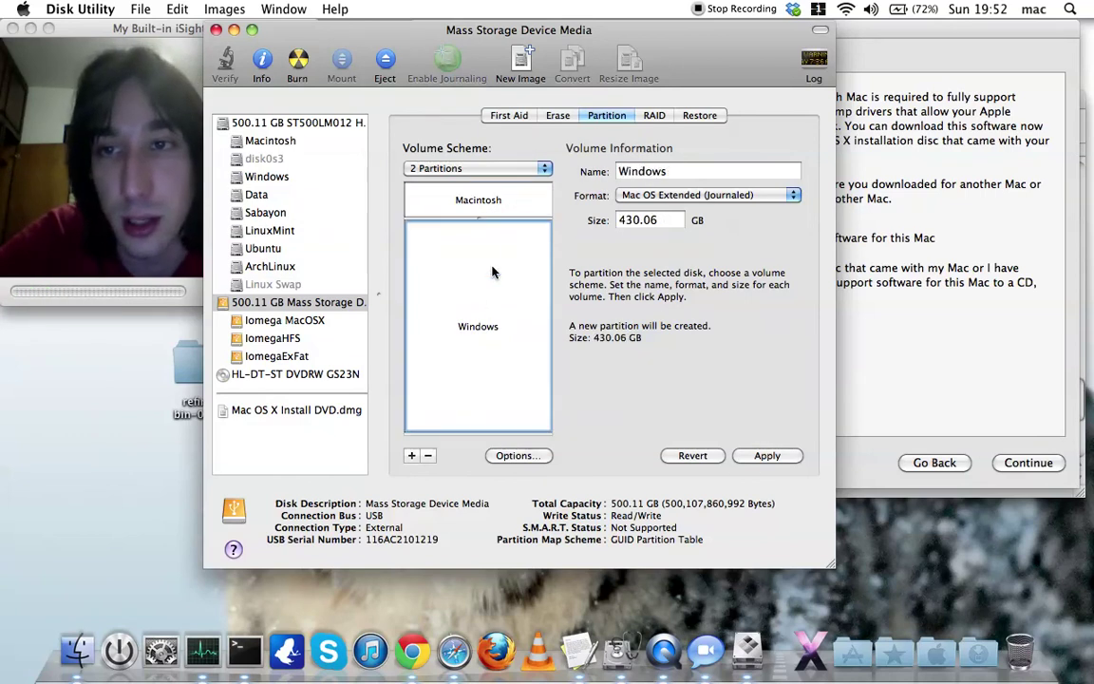
Step: Examine Boot Camp Assistant's Download Windows Support Software page alongside the two-partition layout in Disk Utility
left_click(962, 60)
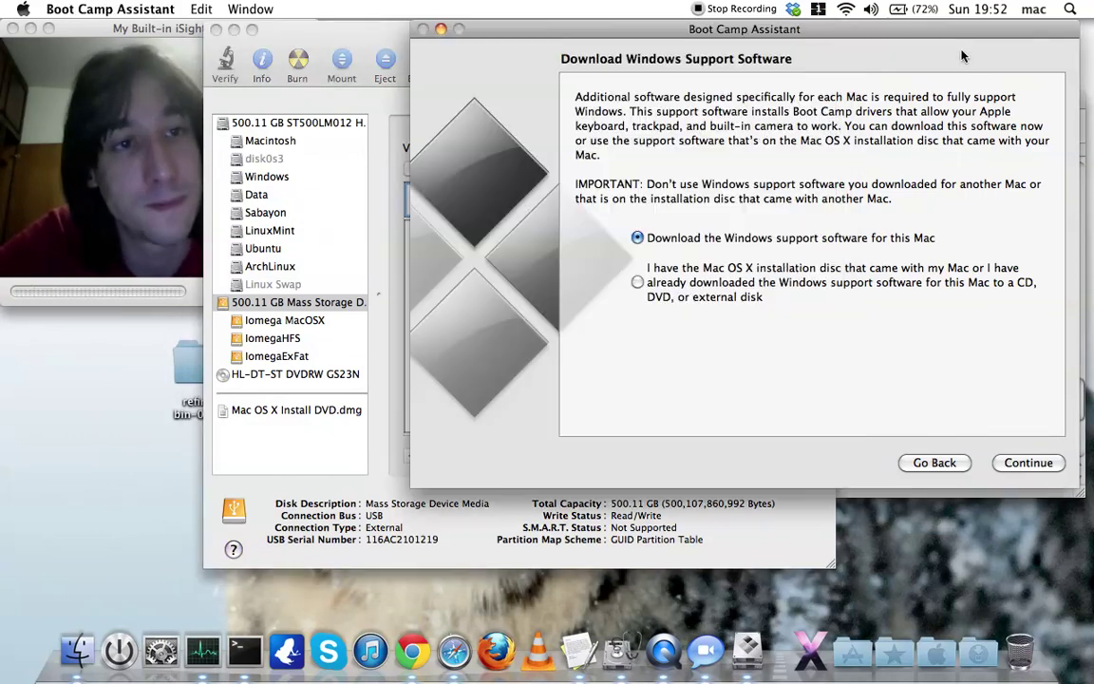
left_click_drag(650, 29, 601, 28)
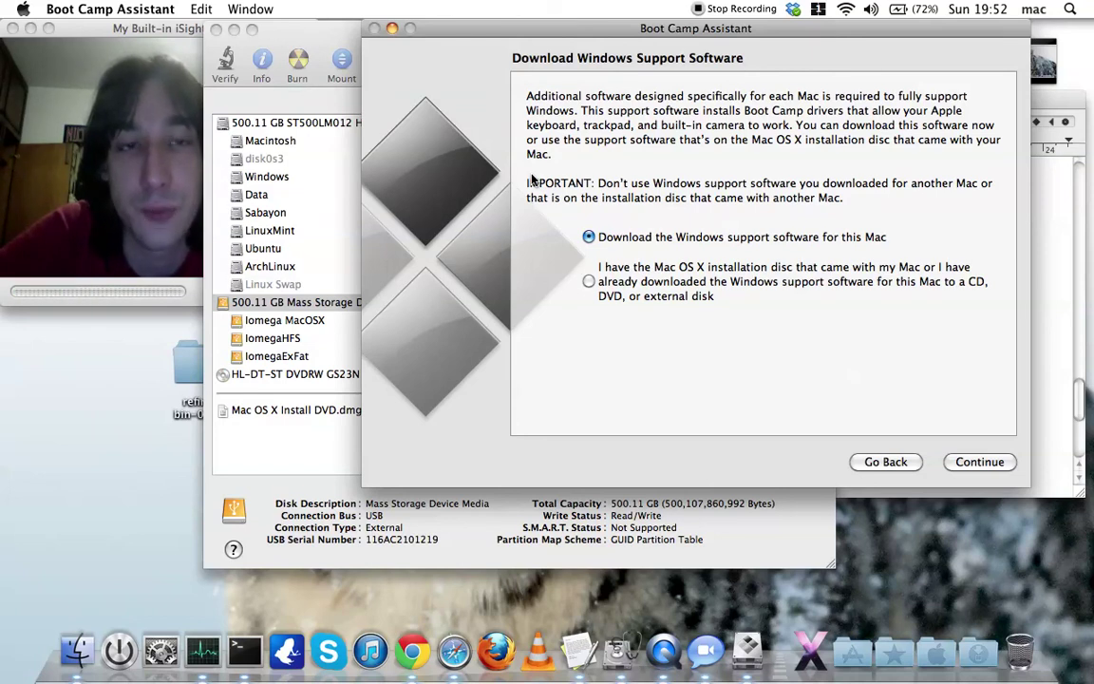
left_click_drag(549, 30, 543, 44)
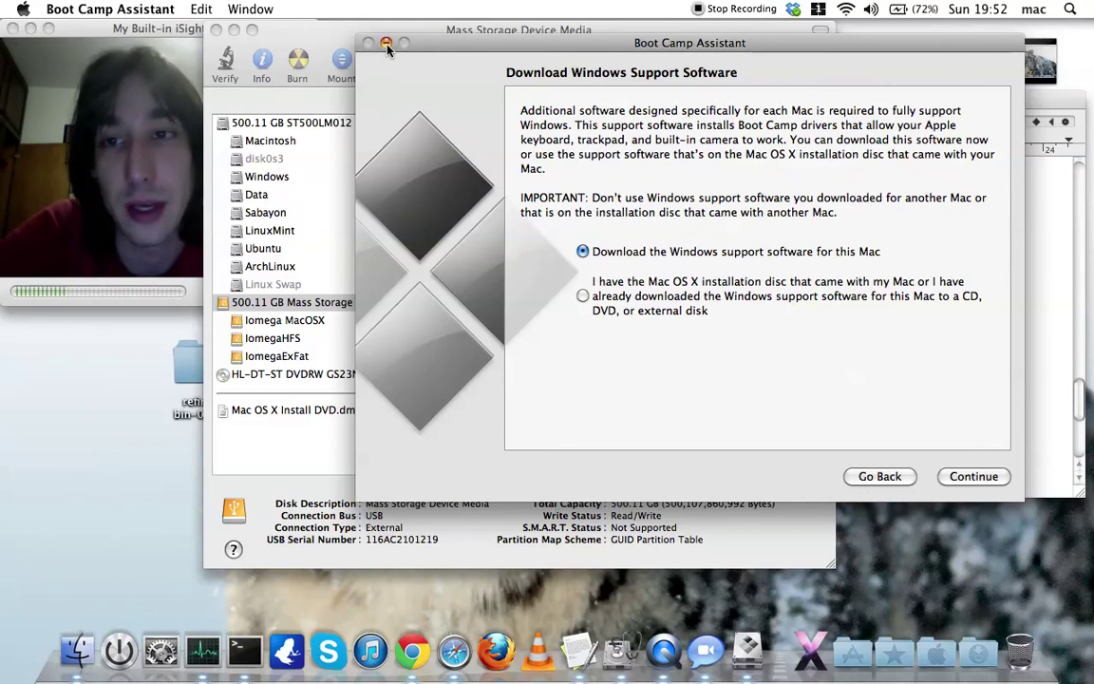
left_click_drag(424, 34, 445, 43)
left_click(501, 36)
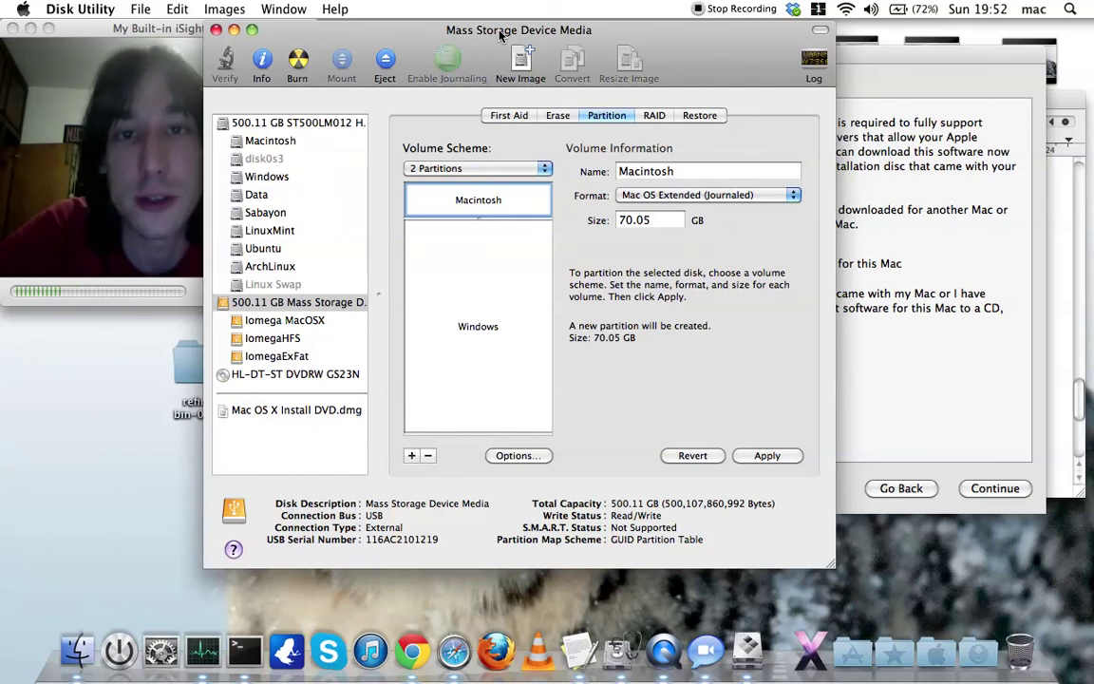
left_click_drag(501, 33, 545, 29)
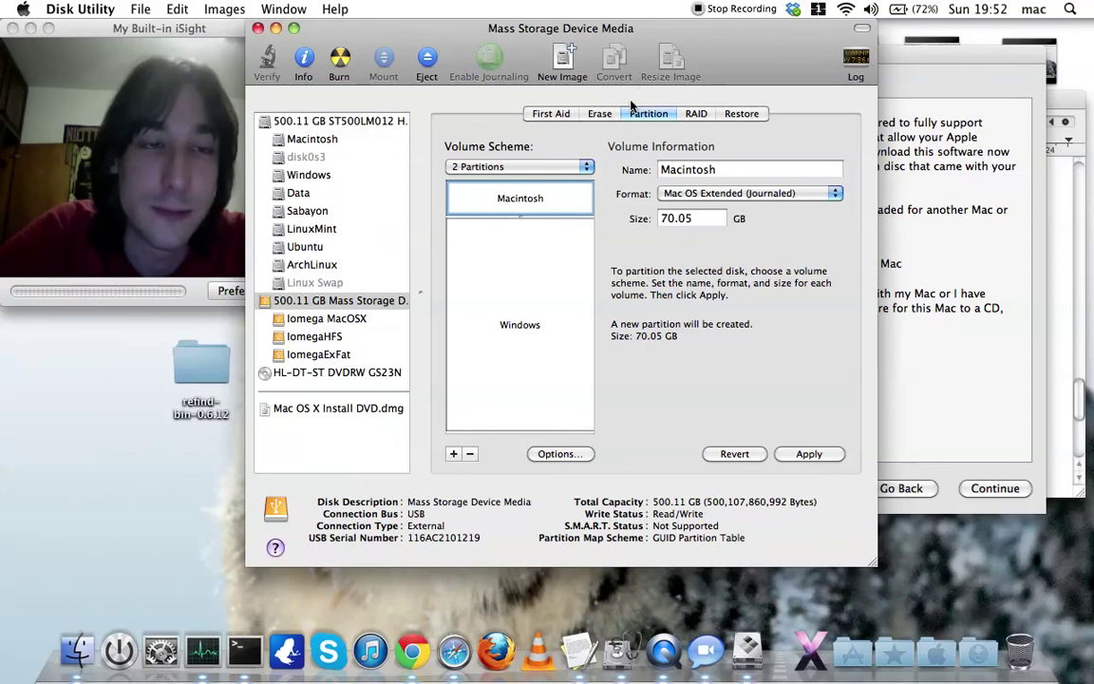
left_click(963, 86)
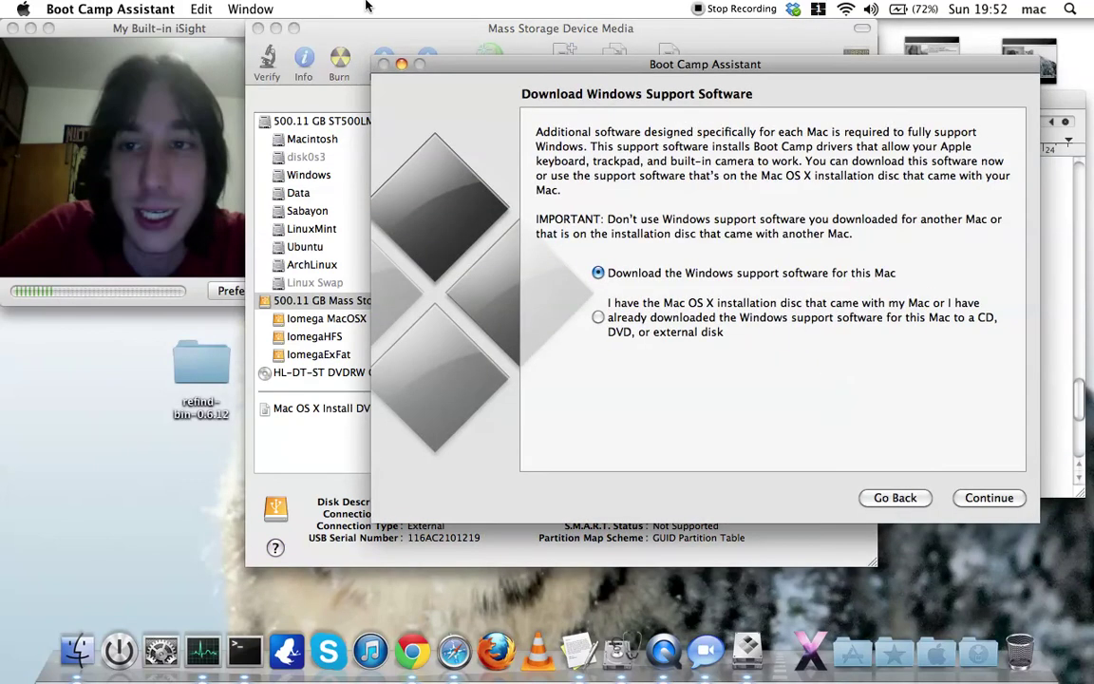
left_click(411, 40)
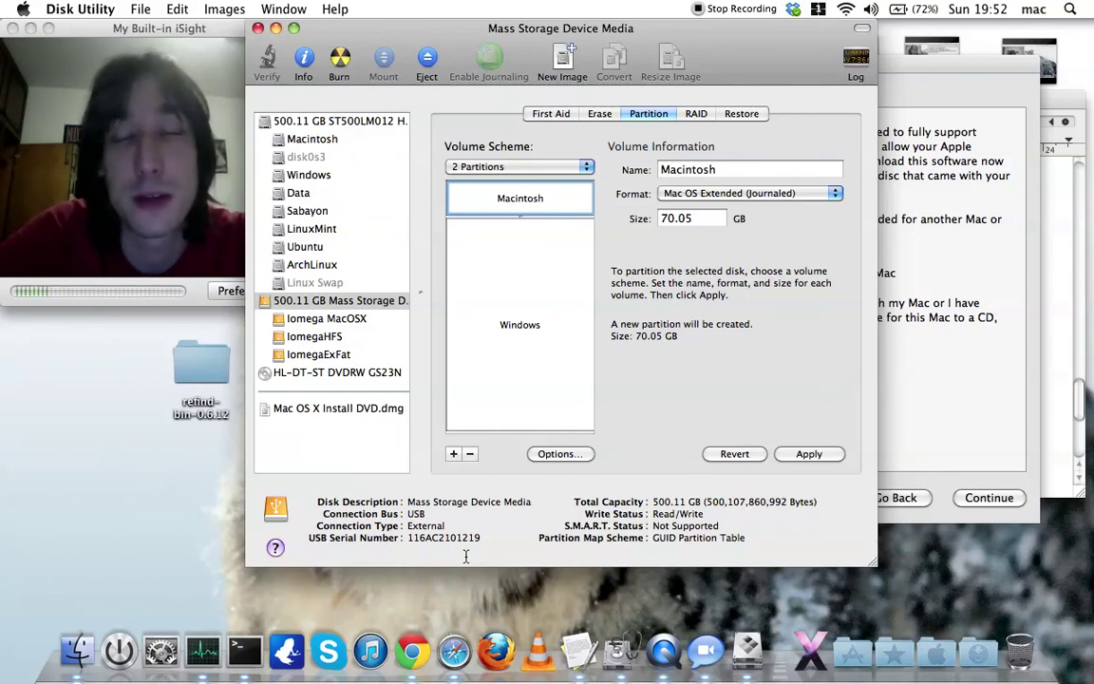
left_click_drag(747, 45, 821, 45)
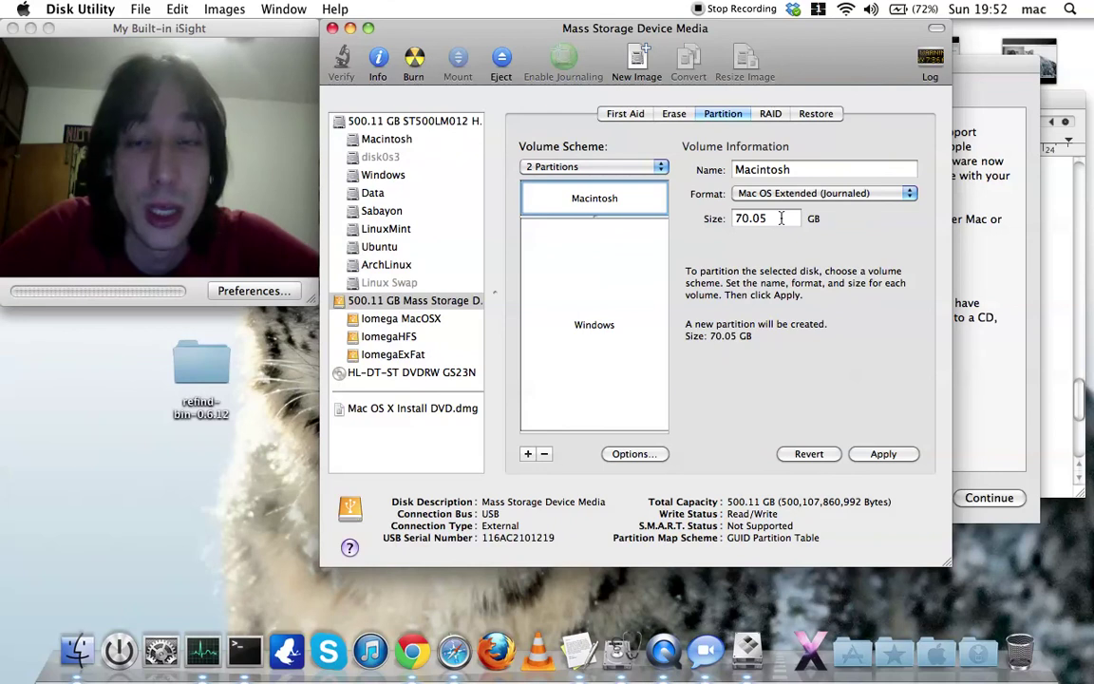
left_click_drag(812, 38, 815, 35)
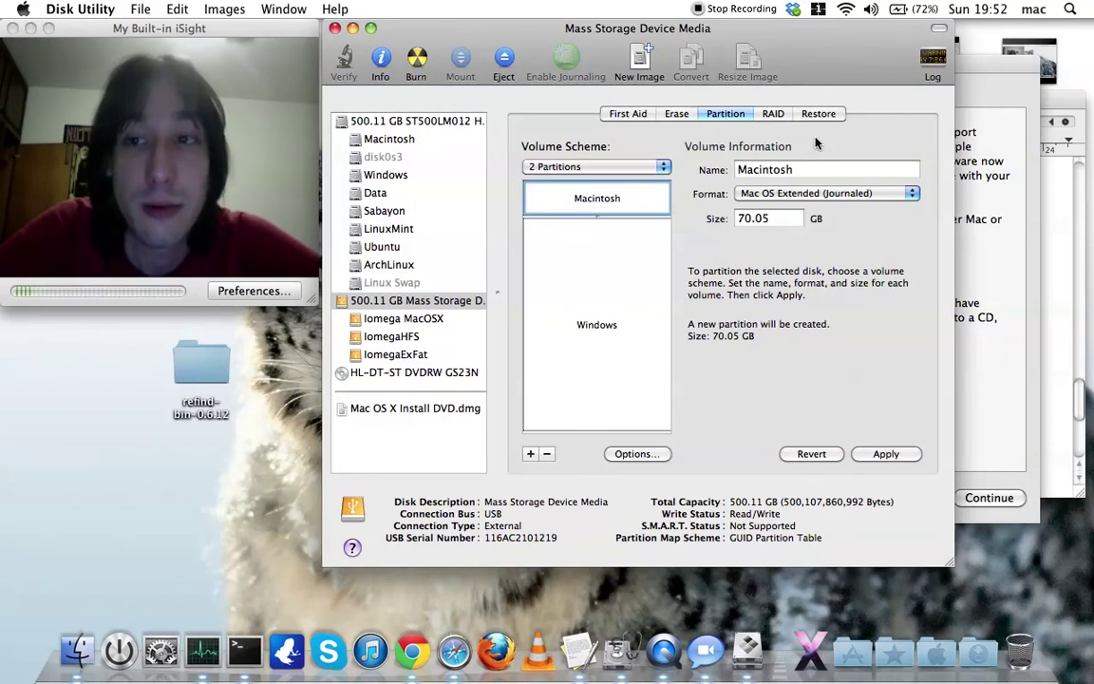
mouse_move(838, 68)
left_mouse_down()
mouse_move(826, 55)
mouse_move(838, 49)
left_mouse_up()
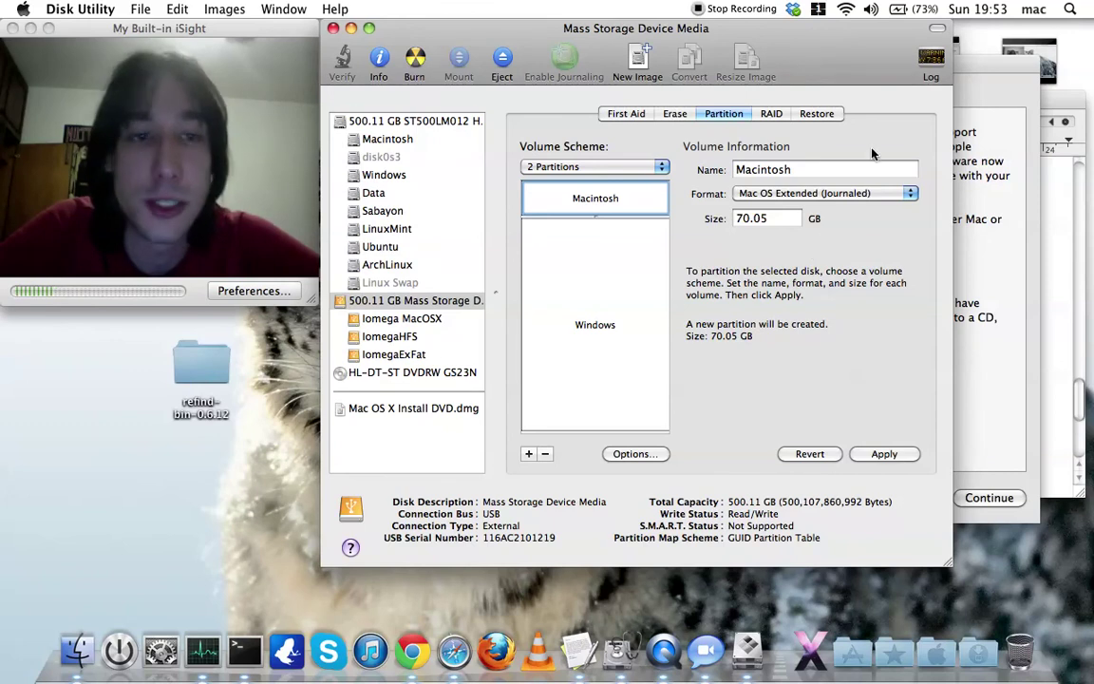
left_click_drag(776, 32, 776, 29)
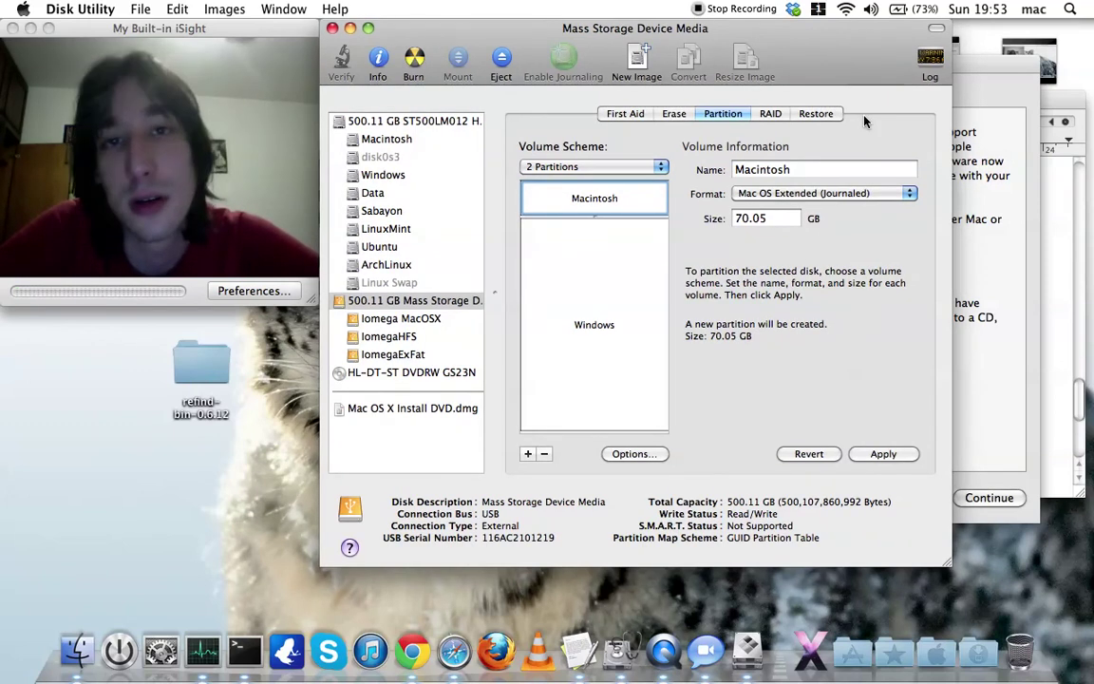
Step: Switch between Boot Camp Assistant's support software options and Disk Utility's partition layout to compare the two, ending in Boot Camp Assistant
left_click_drag(1001, 76, 952, 108)
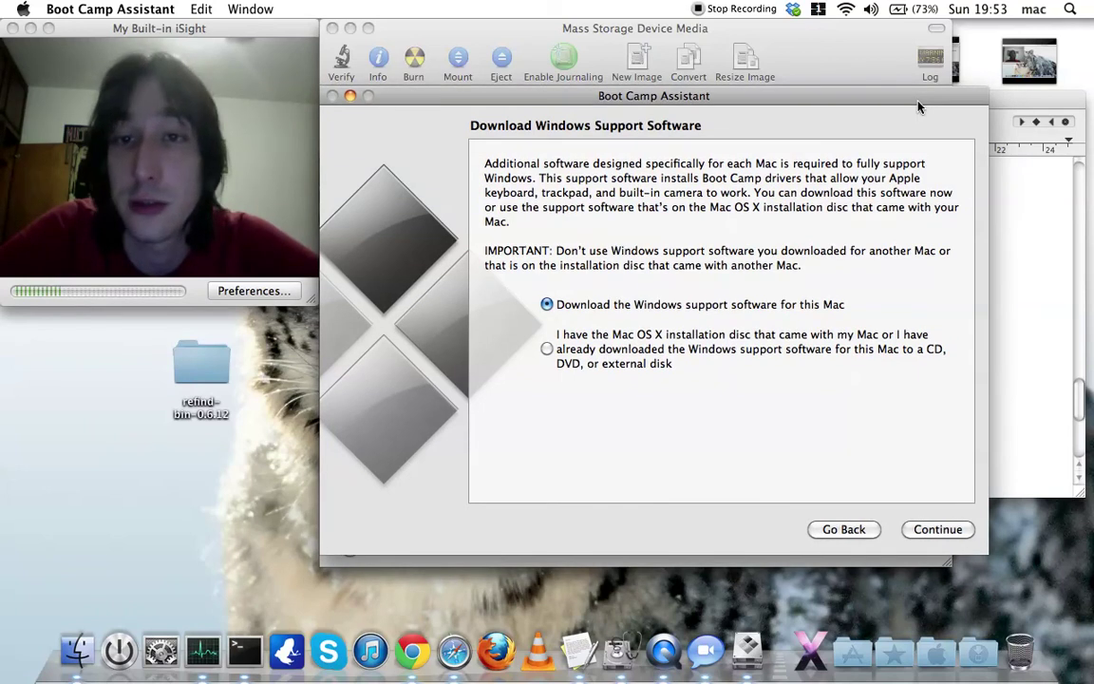
left_click_drag(918, 107, 919, 106)
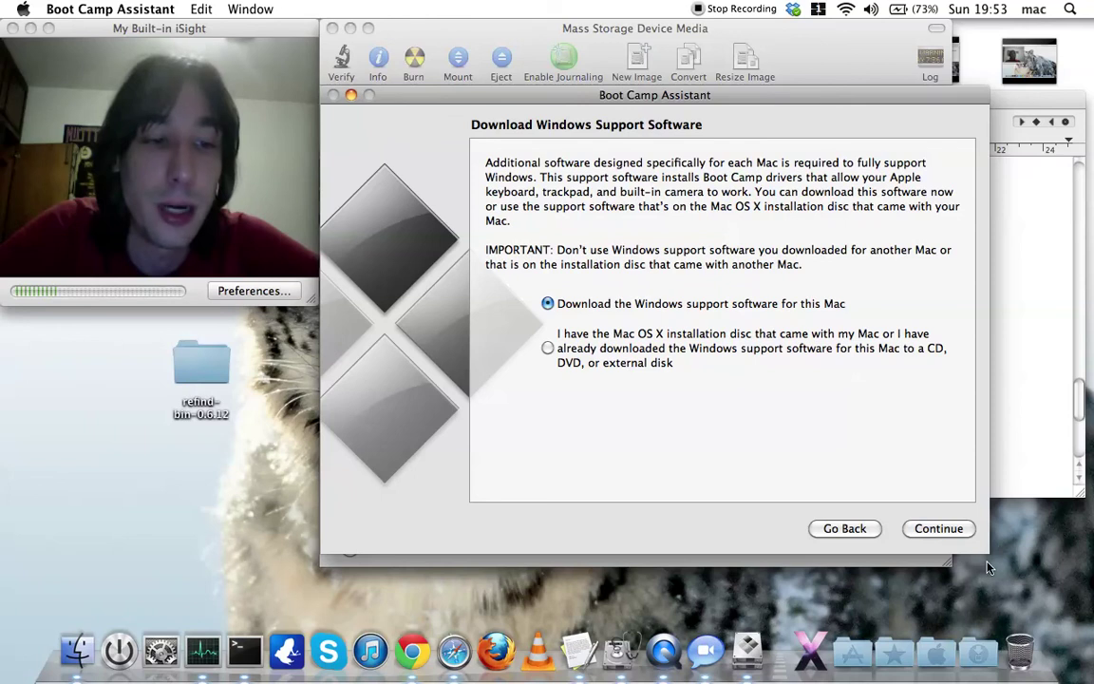
left_click(839, 50)
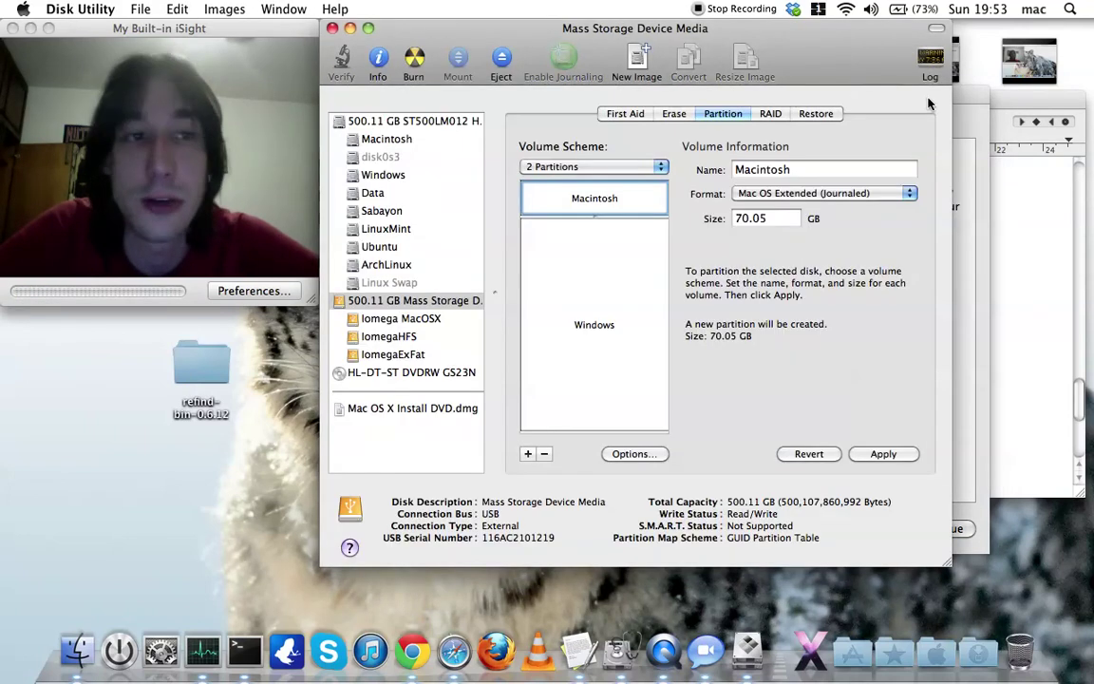
key("super+Tab")
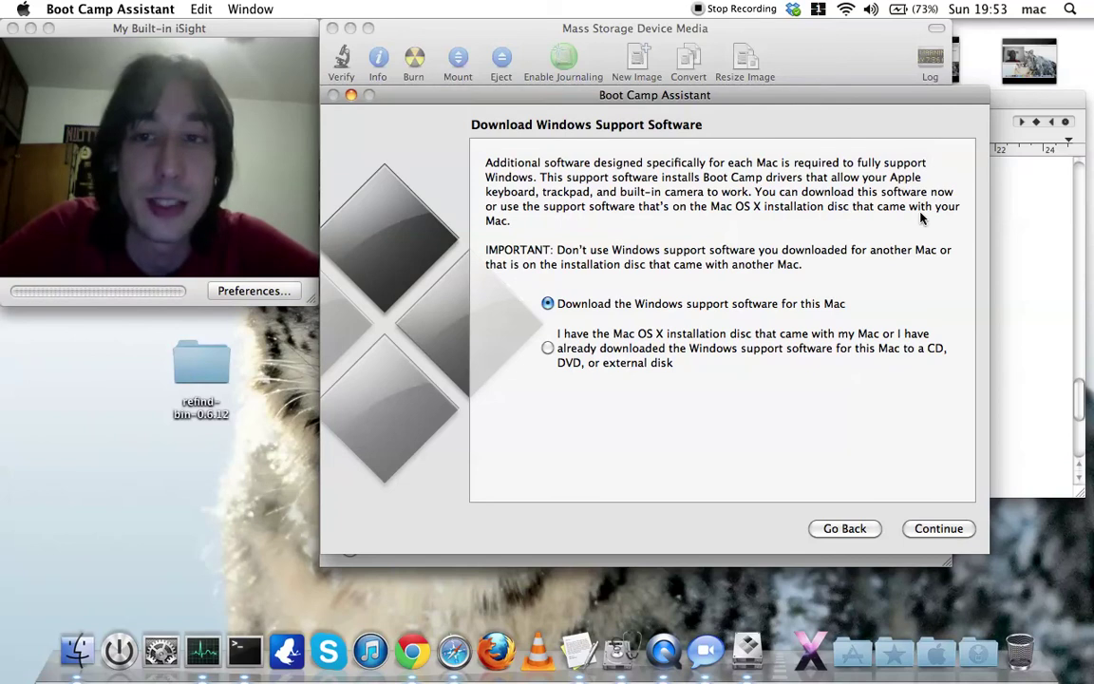
left_click_drag(860, 107, 852, 102)
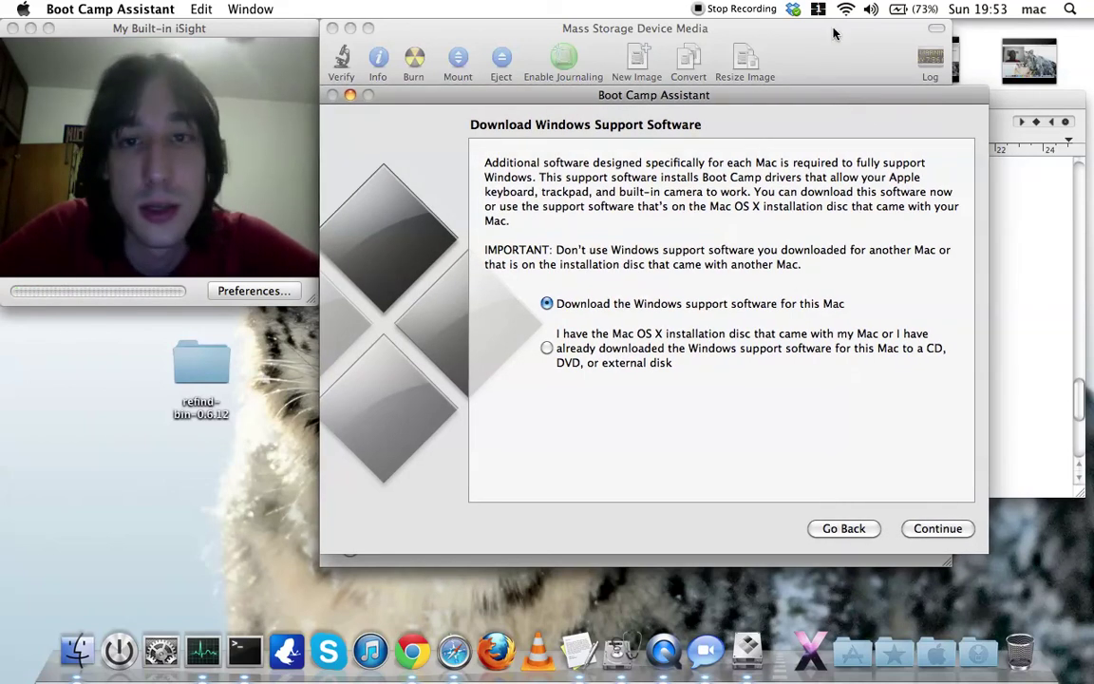
left_click(752, 28)
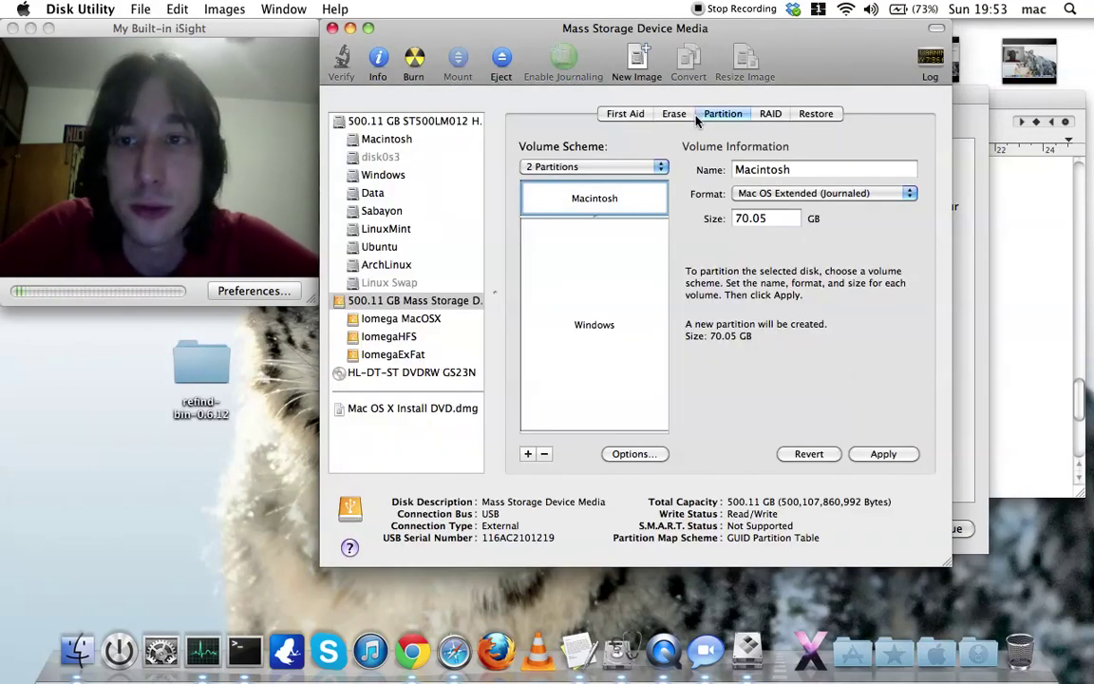
left_click_drag(808, 38, 809, 37)
left_click(968, 91)
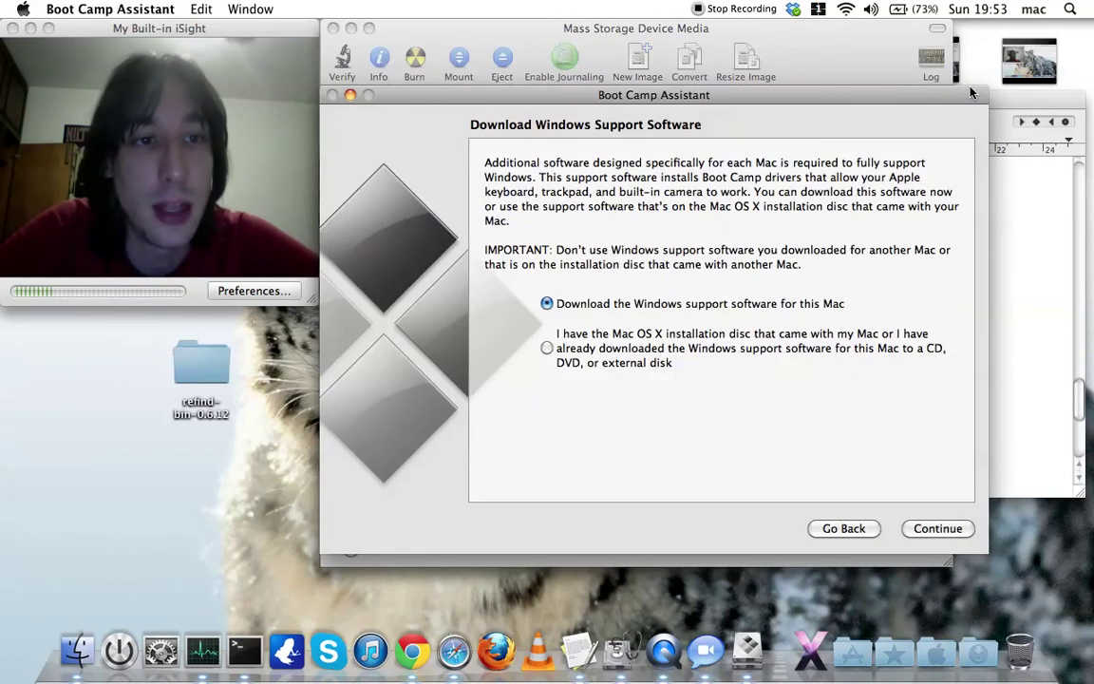